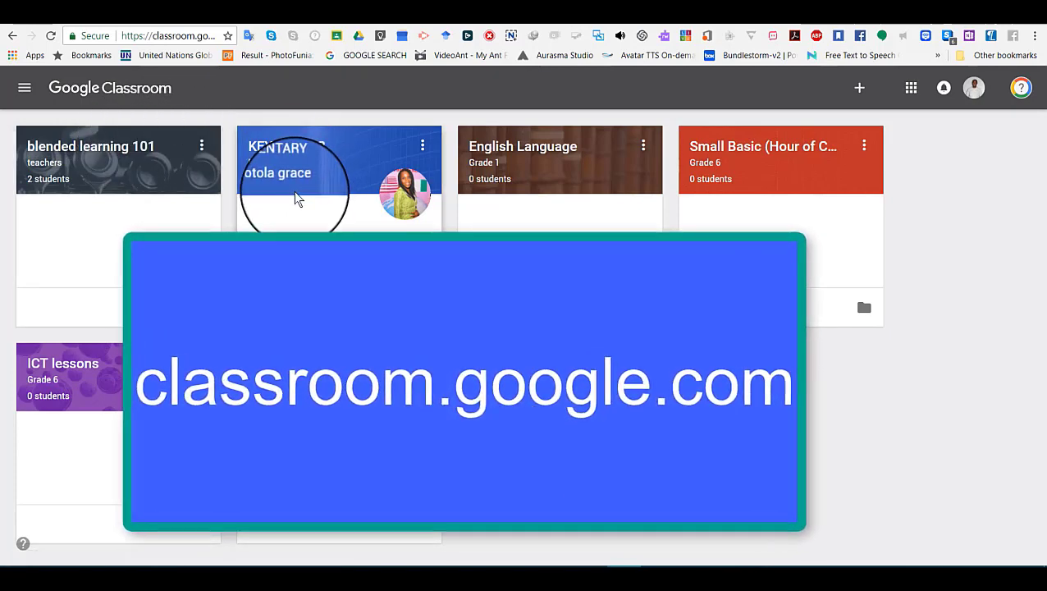
# Examine the full Google Classroom web address in the browser and leave it unedited.
pyautogui.click(177, 36)
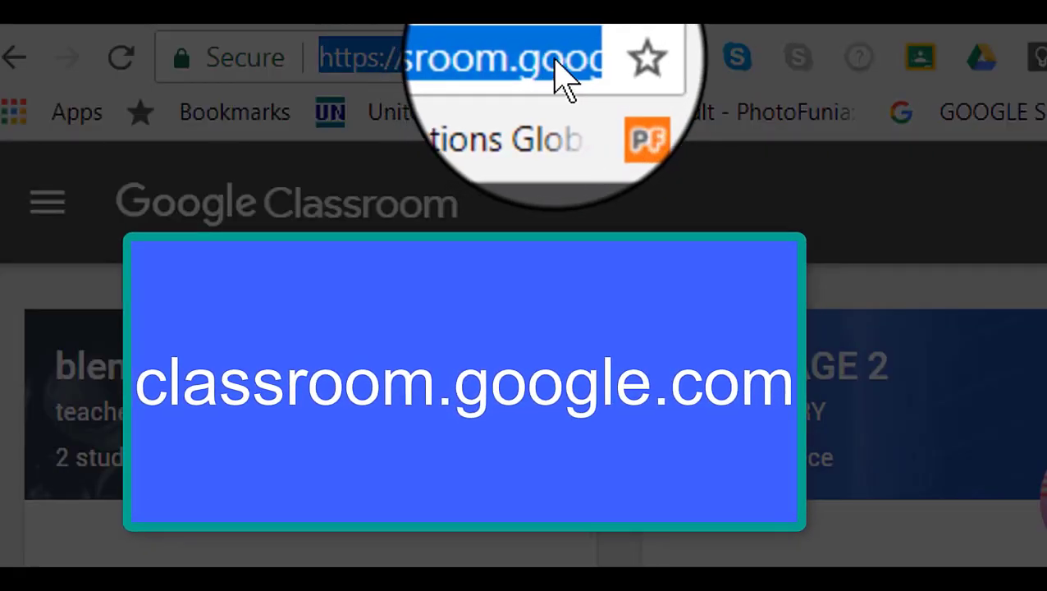
pyautogui.click(205, 39)
pyautogui.press('Right')
pyautogui.press('Right')
pyautogui.press('Right')
pyautogui.press('Right')
pyautogui.press('Right')
pyautogui.press('Right')
pyautogui.press('Right')
pyautogui.press('Right')
pyautogui.press('Right')
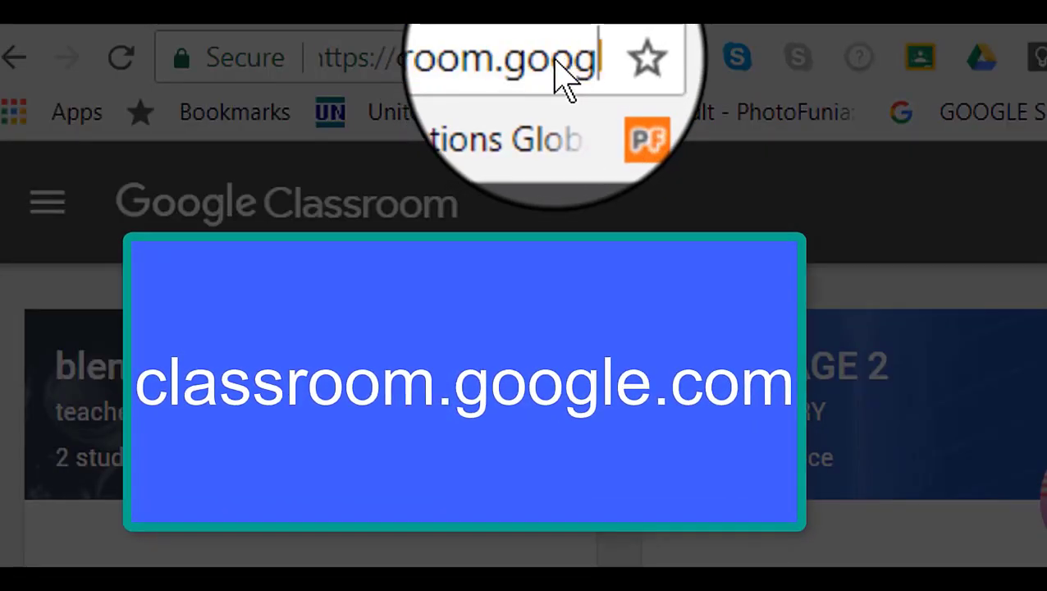
pyautogui.press('Right')
pyautogui.press('Right')
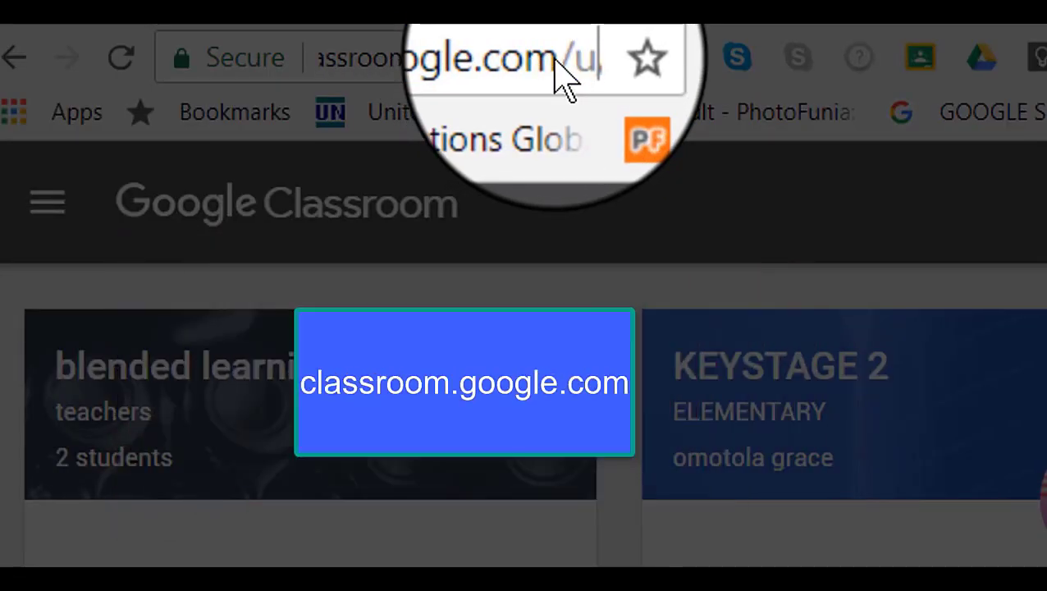
pyautogui.press('Down')
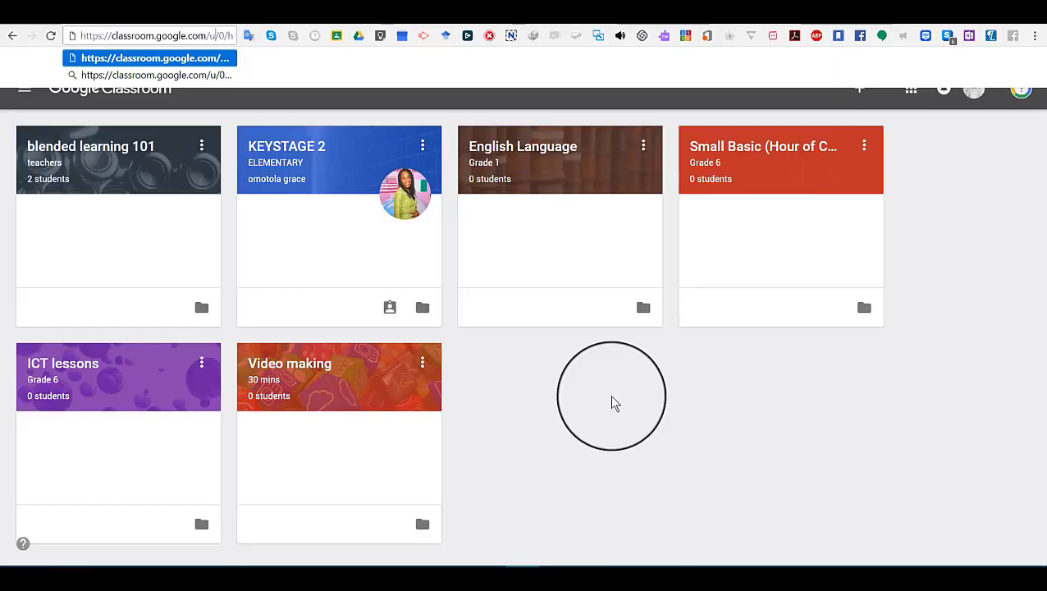
pyautogui.click(611, 397)
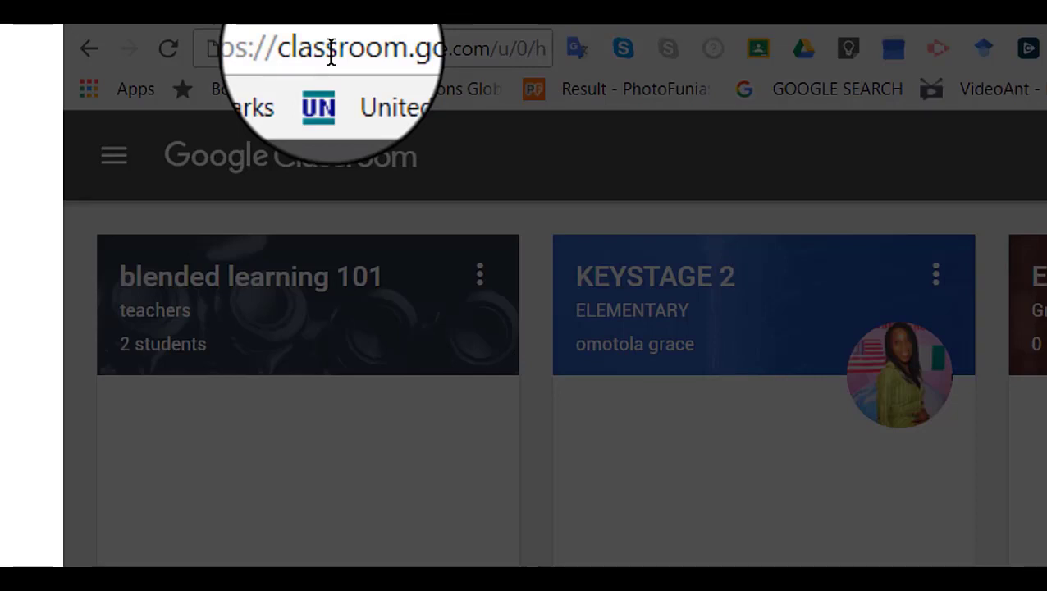
# Open the Classroom settings and view the Notifications options.
pyautogui.click(108, 162)
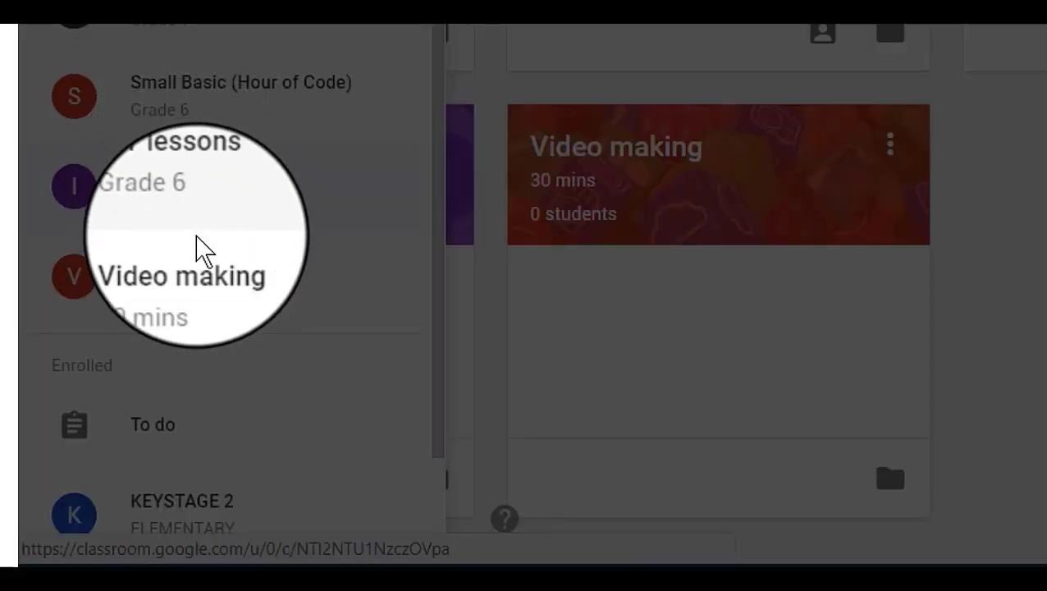
pyautogui.scroll(-2, 179, 427)
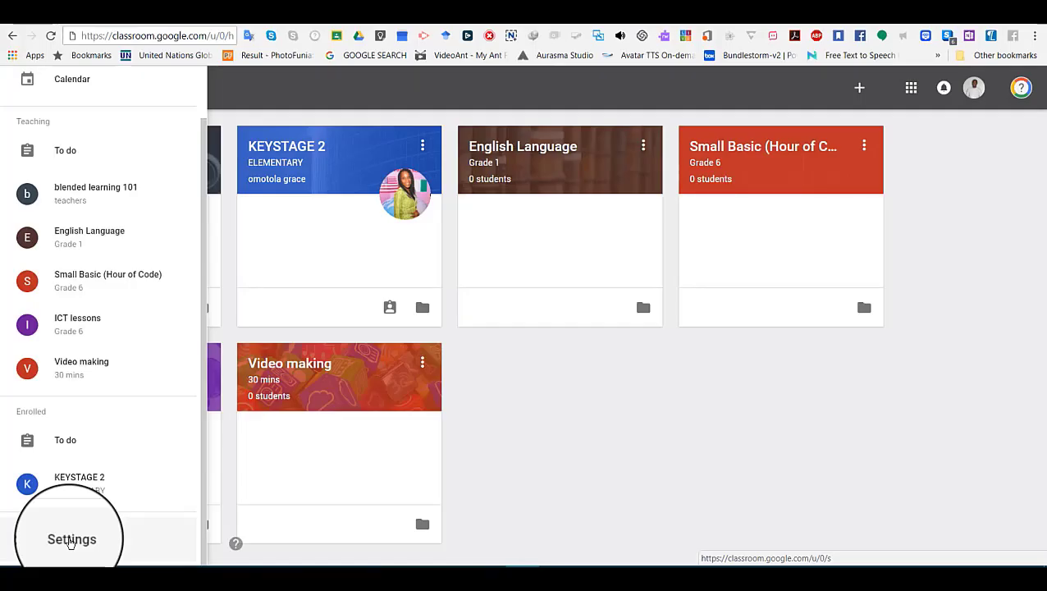
pyautogui.click(71, 543)
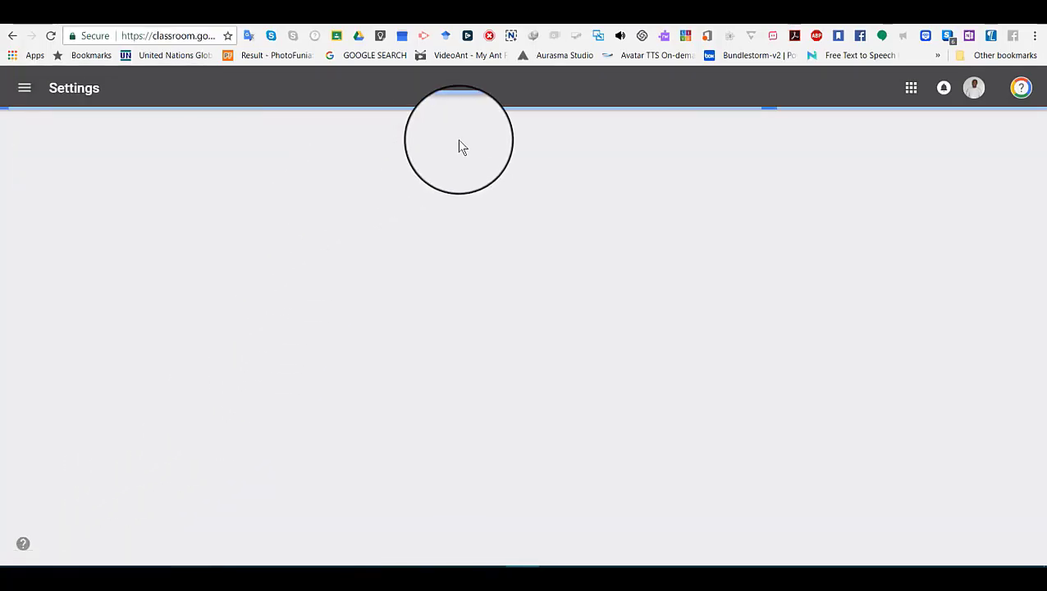
pyautogui.scroll(-2, 577, 322)
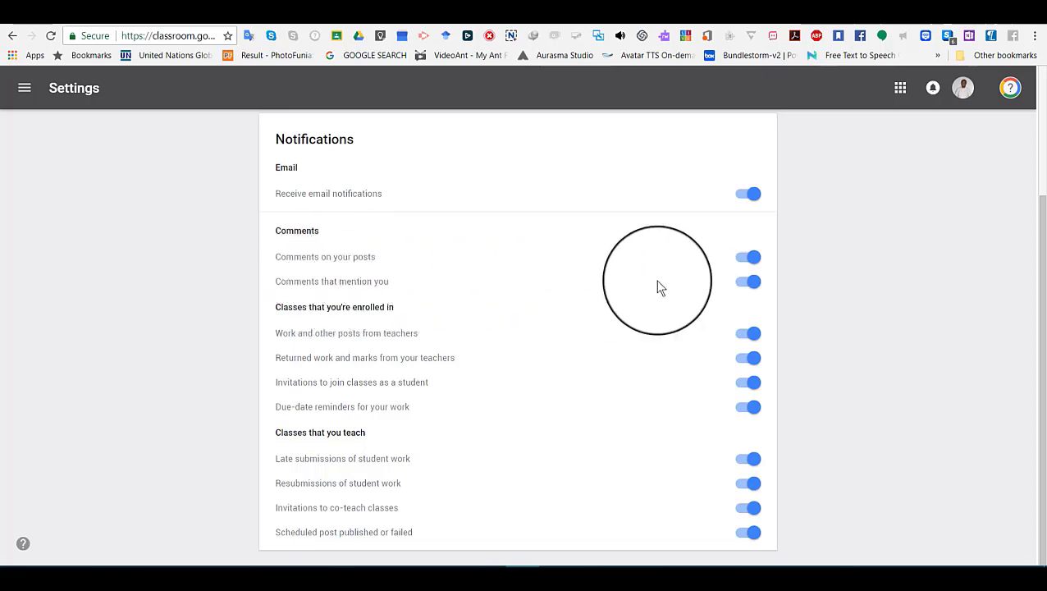
# Turn the "Comments on your posts" notification off and on again, and return to the class overview.
pyautogui.click(752, 262)
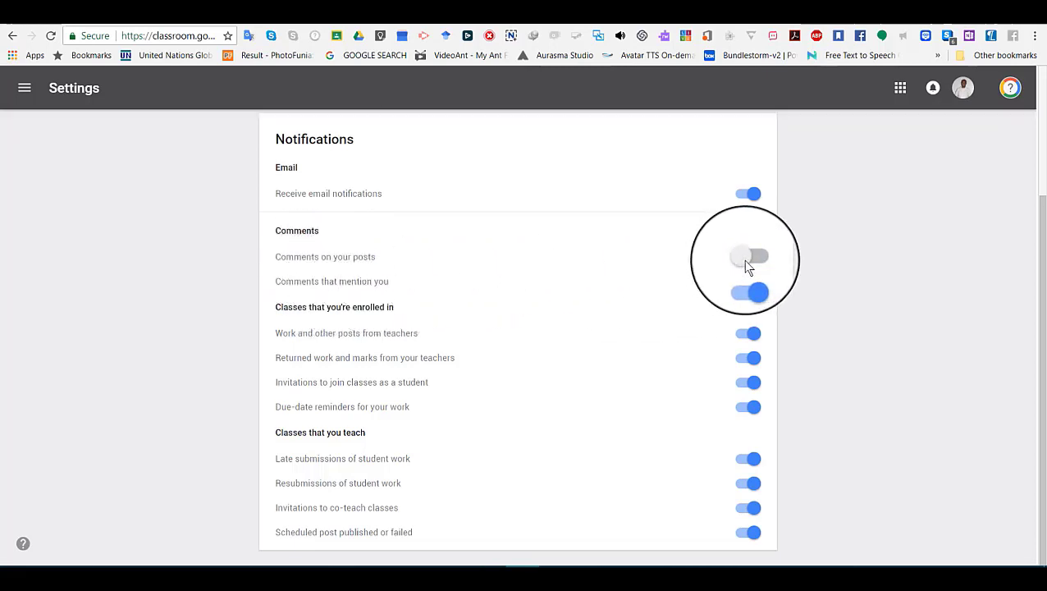
pyautogui.click(755, 261)
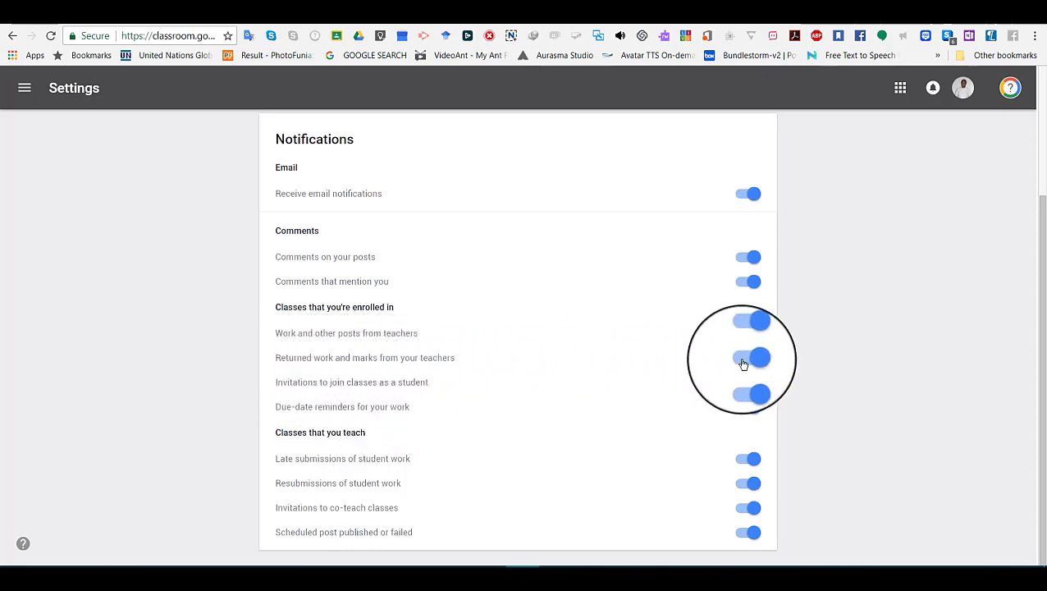
pyautogui.click(27, 75)
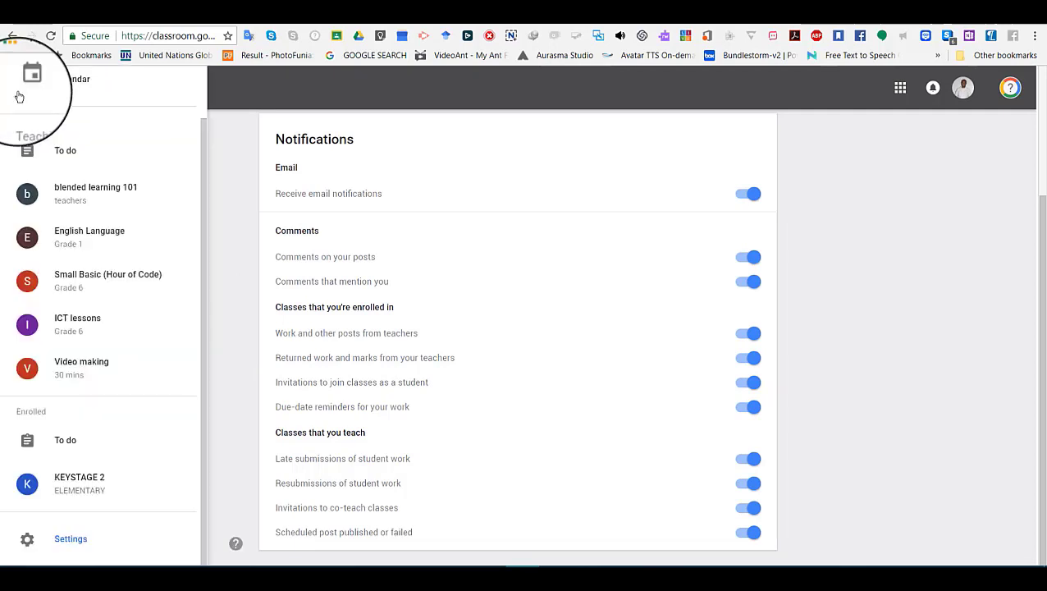
pyautogui.click(406, 188)
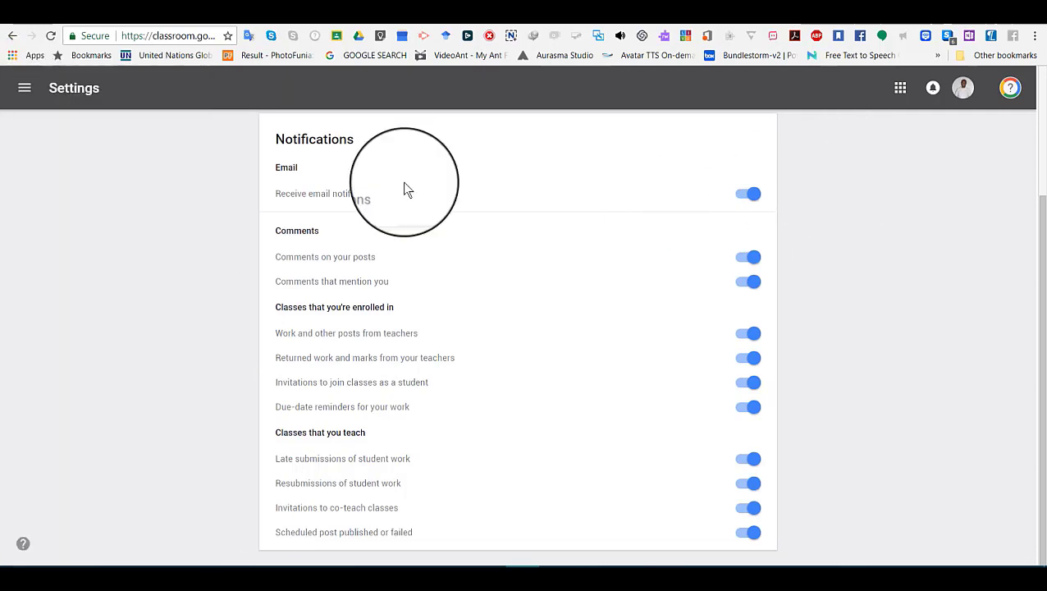
pyautogui.click(13, 38)
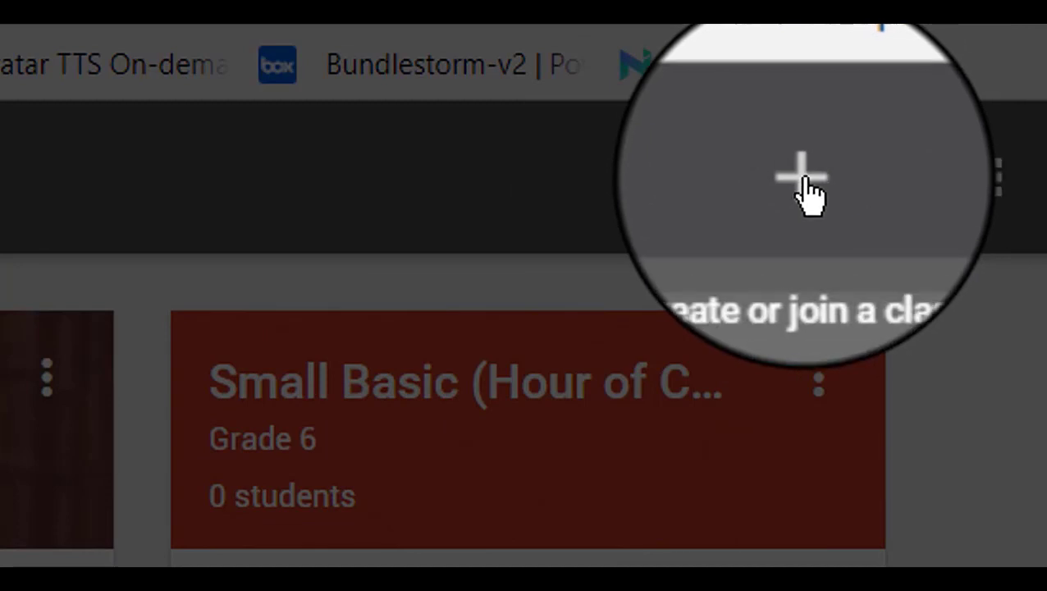
# Start creating a new class and accept the notice about not using Classroom at a school/university with students.
pyautogui.click(805, 181)
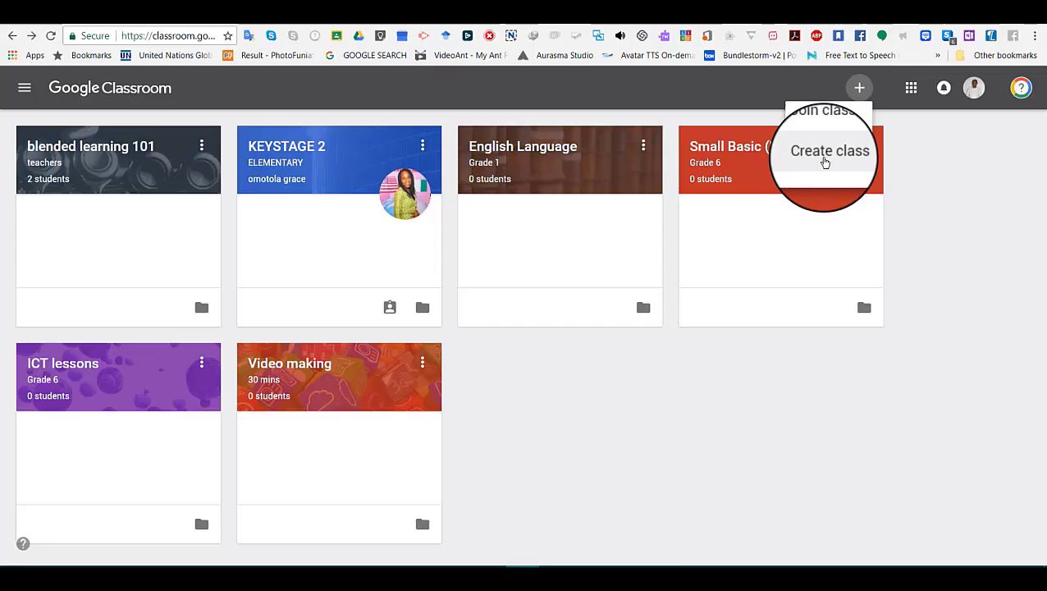
pyautogui.click(677, 435)
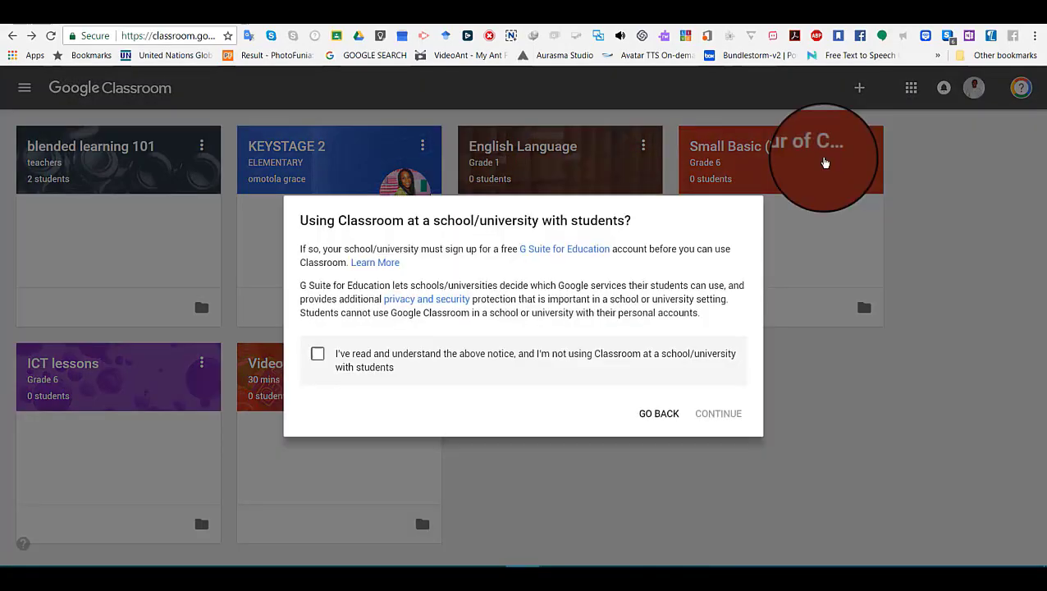
pyautogui.click(317, 354)
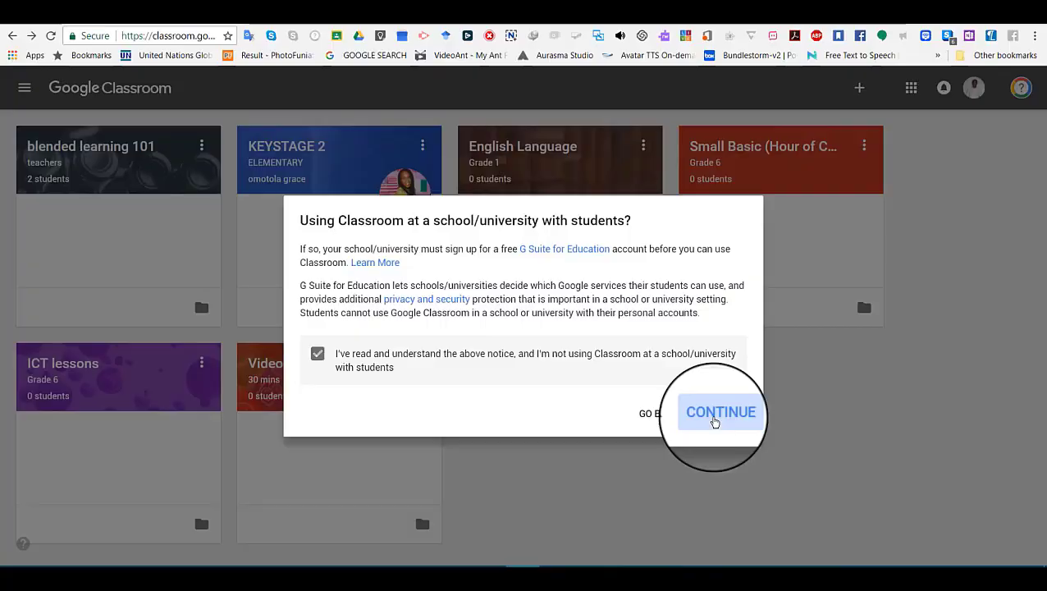
pyautogui.click(977, 497)
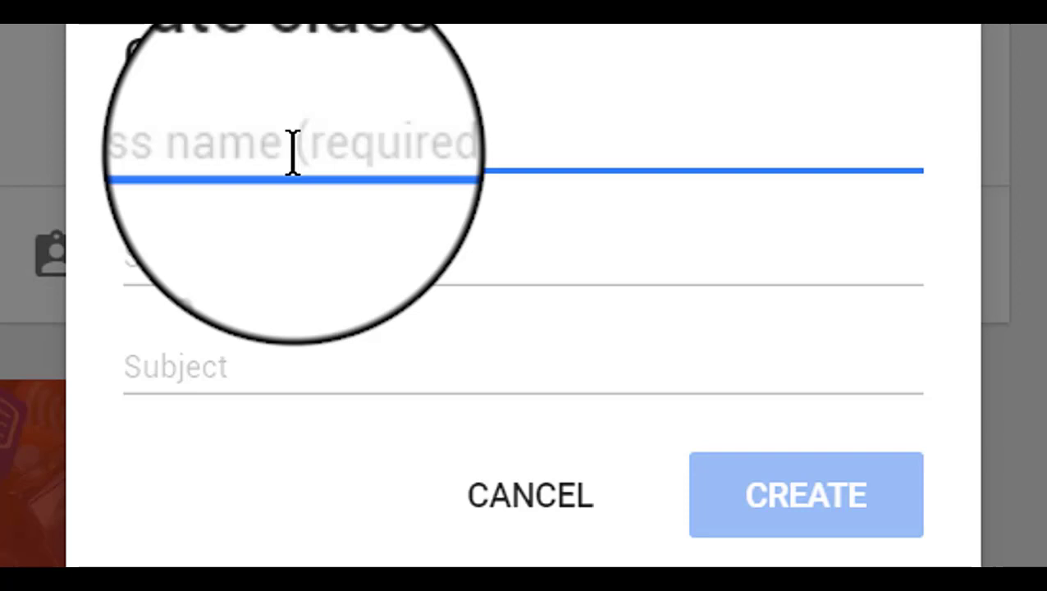
# Enter "Blended Learning Class" as the name of the new class.
pyautogui.write('M')
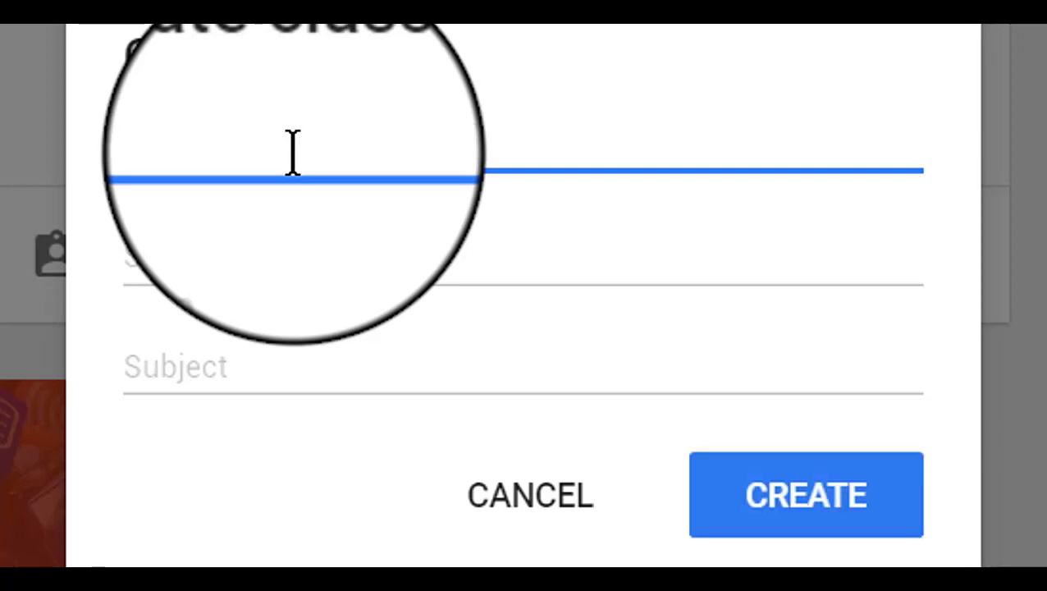
pyautogui.write('a')
pyautogui.press('BackSpace')
pyautogui.write('nded ')
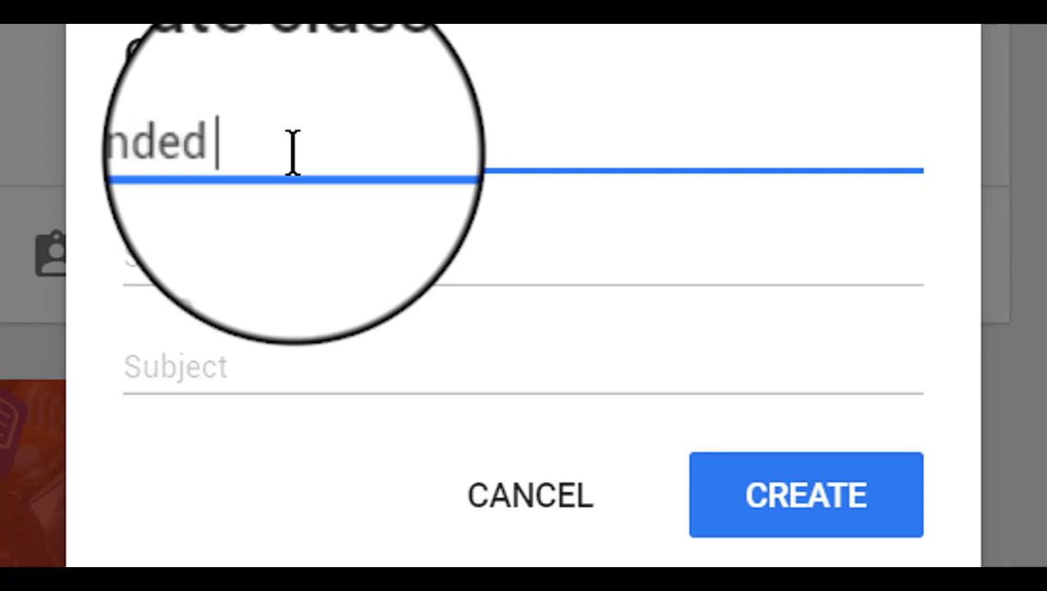
pyautogui.write('Lea')
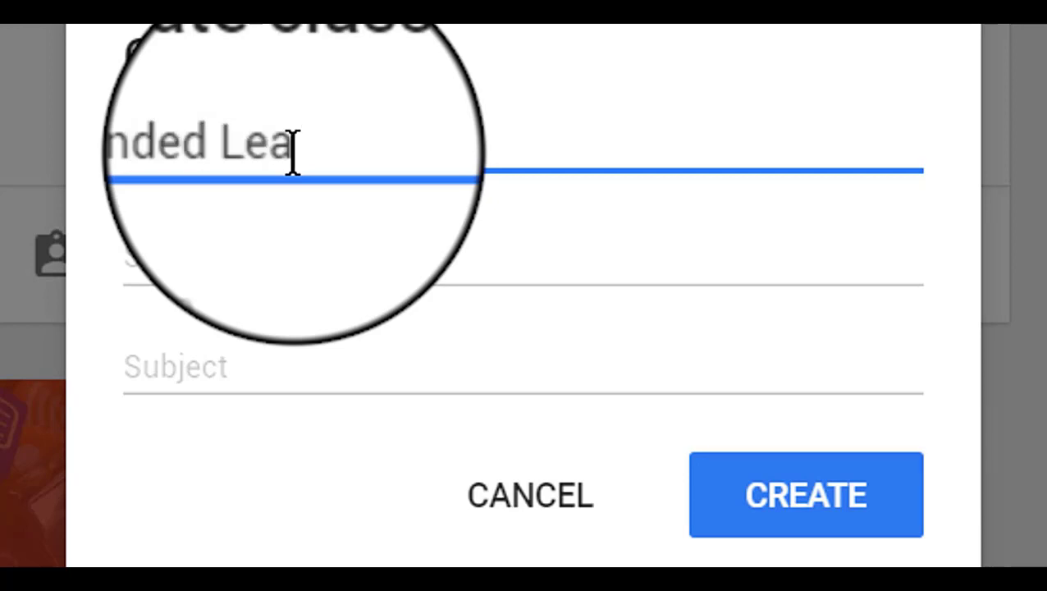
pyautogui.write('rning ')
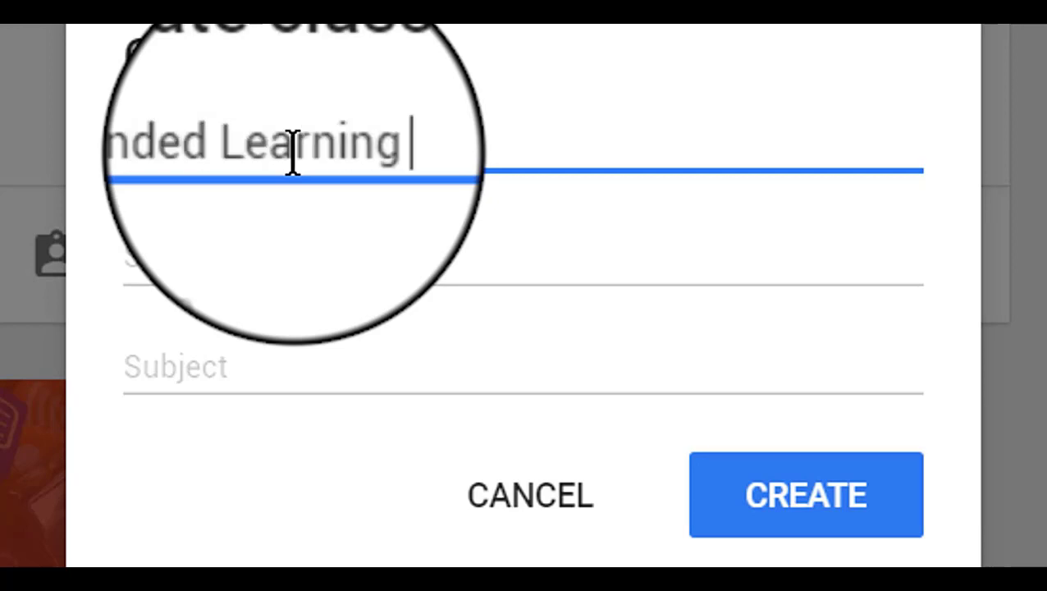
pyautogui.write('Cla')
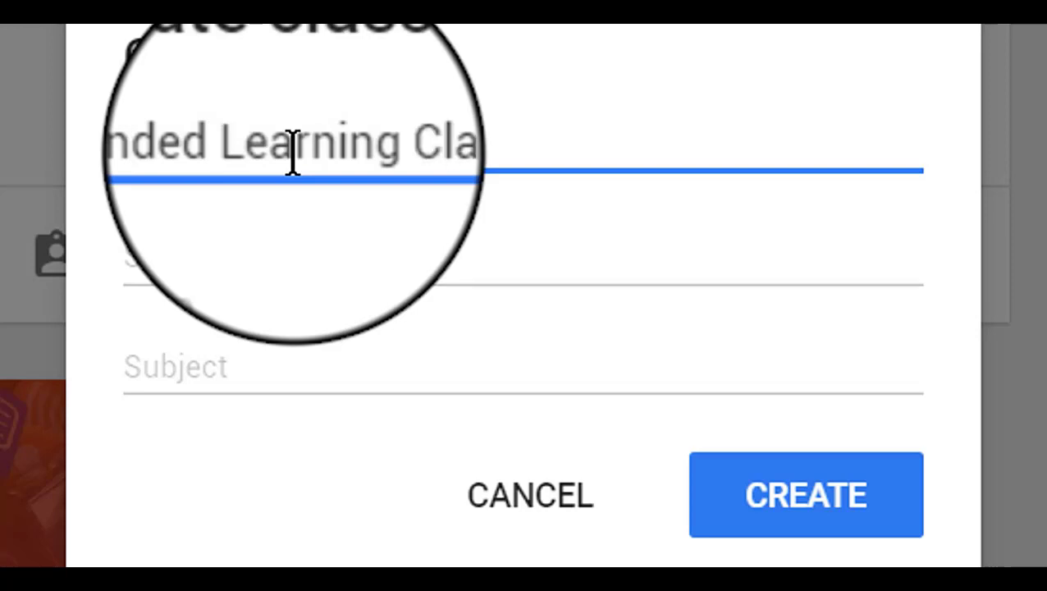
pyautogui.write('ss')
# Set the section of the new class to "Teacher training".
pyautogui.click(161, 267)
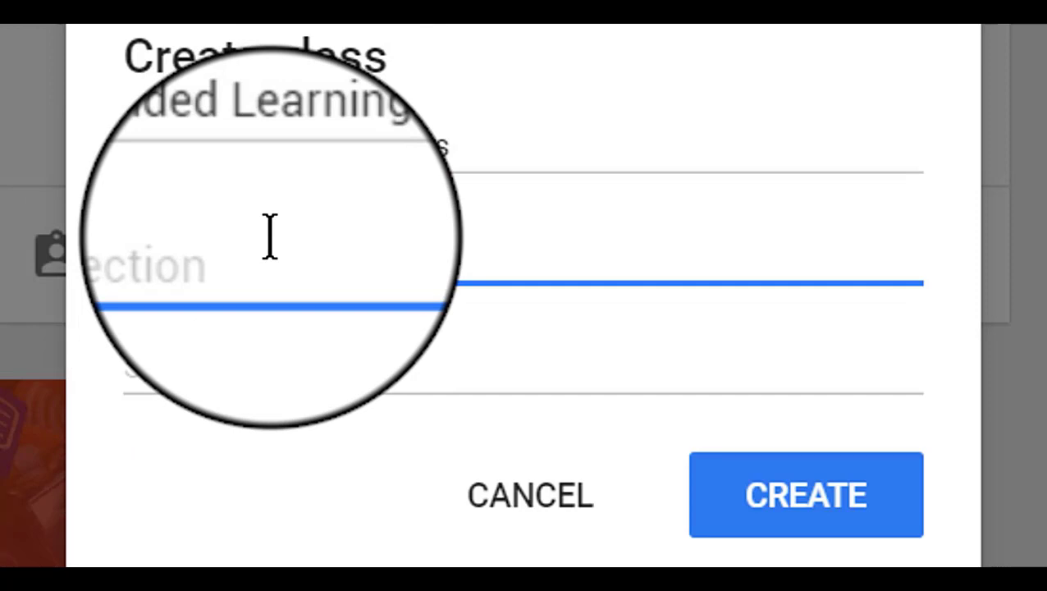
pyautogui.write('Teachi')
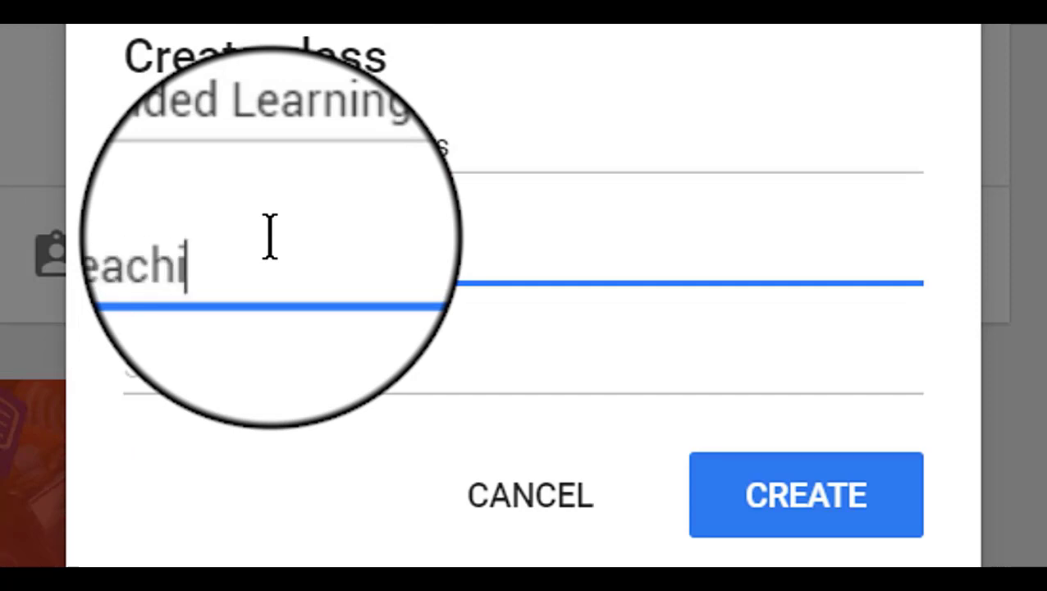
pyautogui.press('BackSpace')
pyautogui.write('er tra')
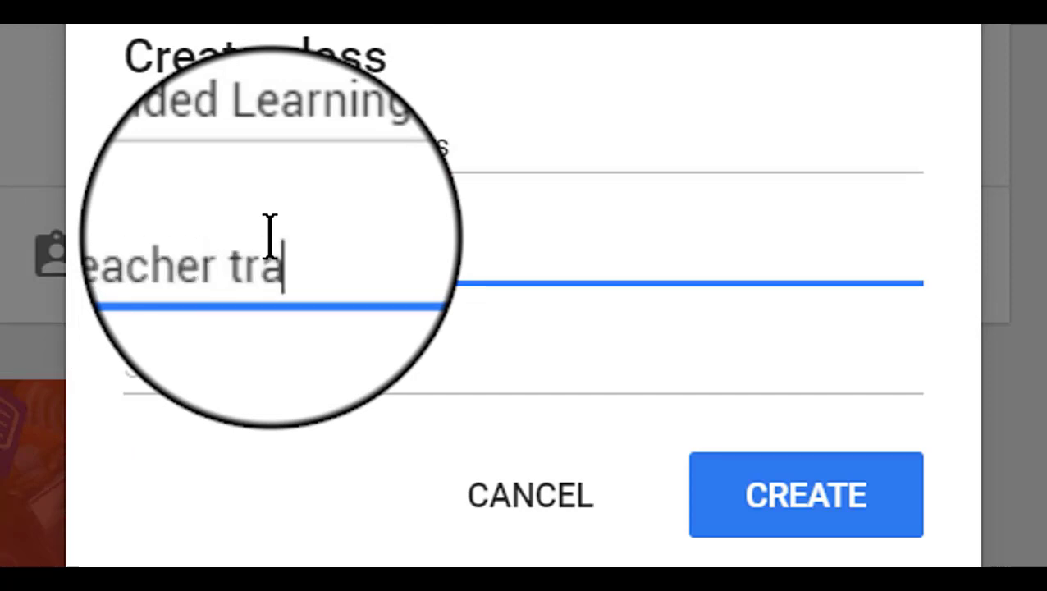
pyautogui.write('ining')
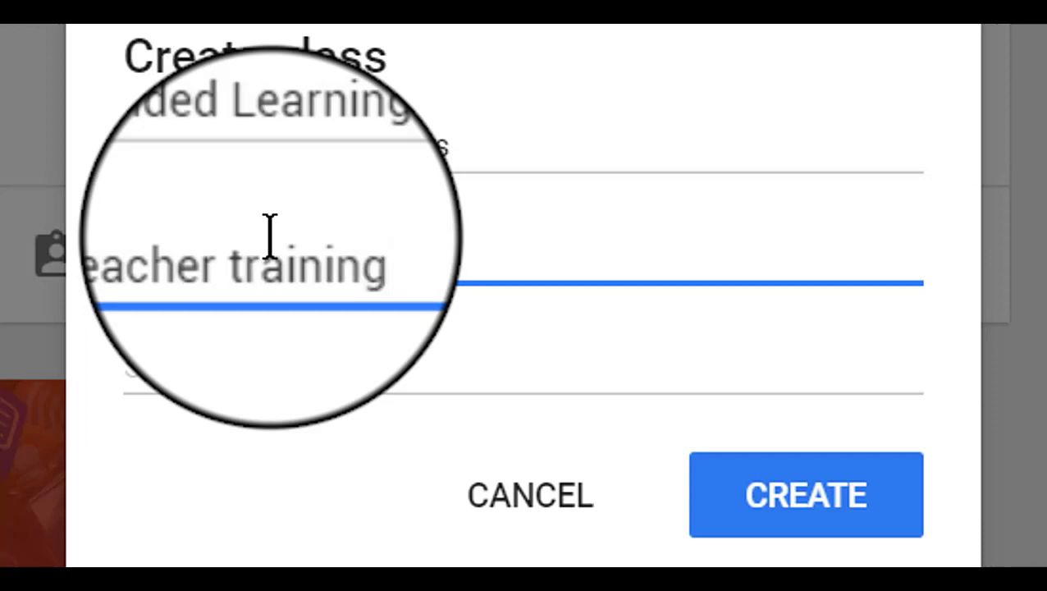
# Set the subject to "instructional videos" and create the class.
pyautogui.click(243, 367)
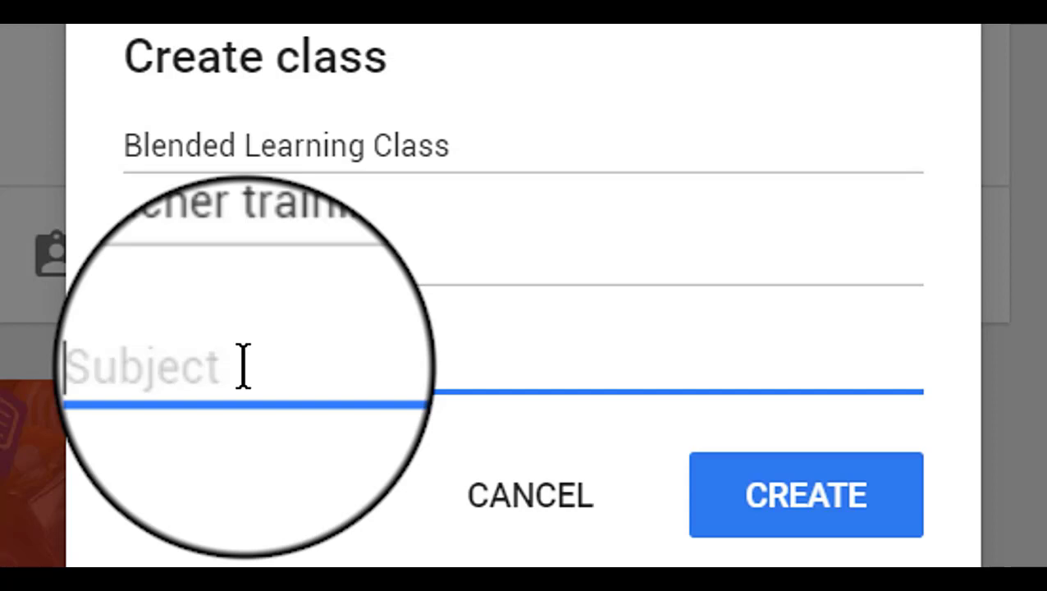
pyautogui.write('instruc')
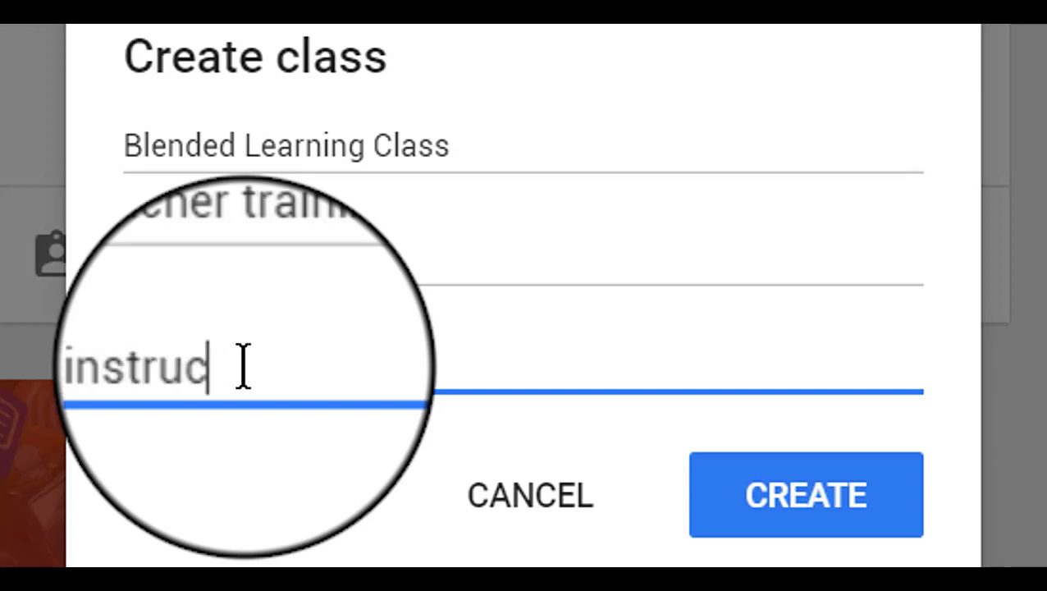
pyautogui.write('tional ')
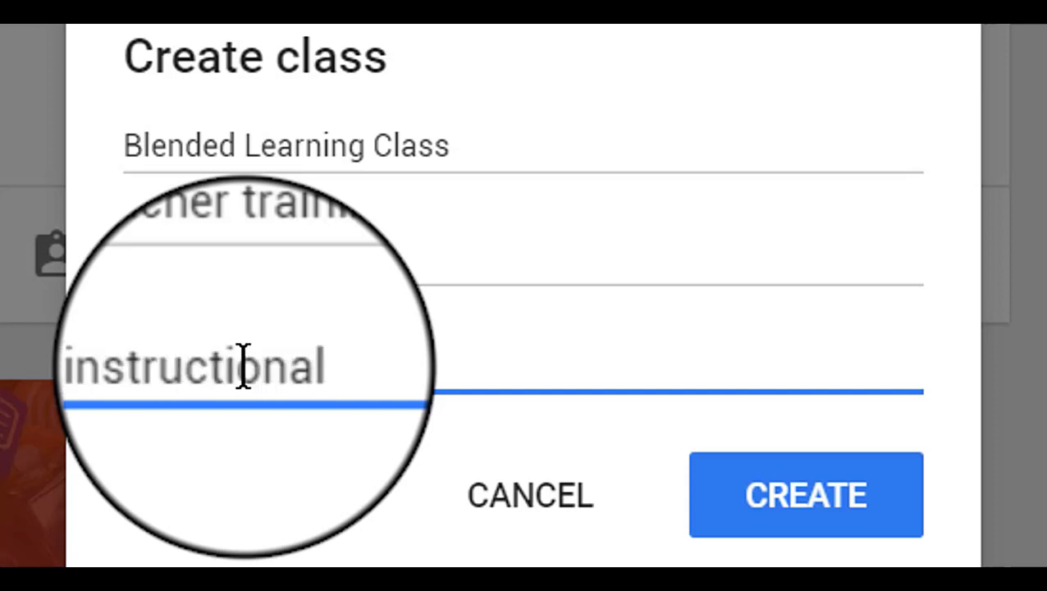
pyautogui.write('vide')
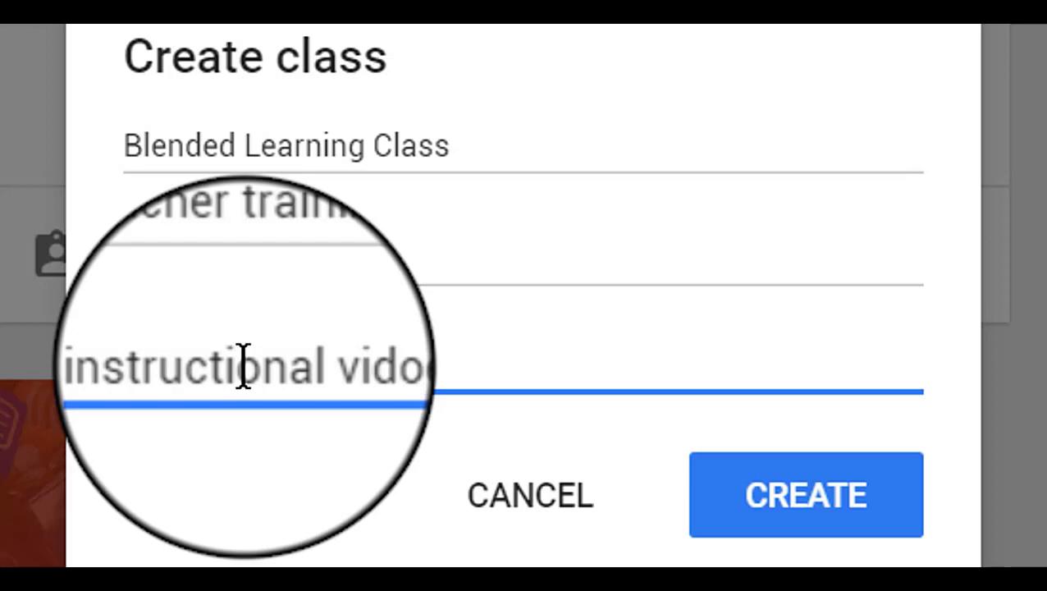
pyautogui.press('BackSpace')
pyautogui.write('eos')
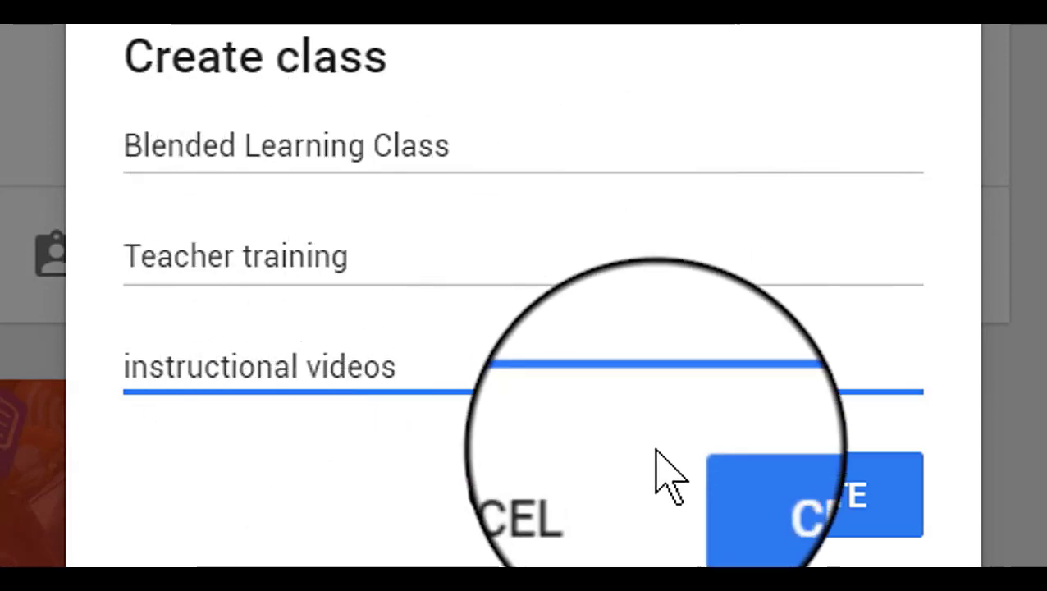
pyautogui.click(879, 515)
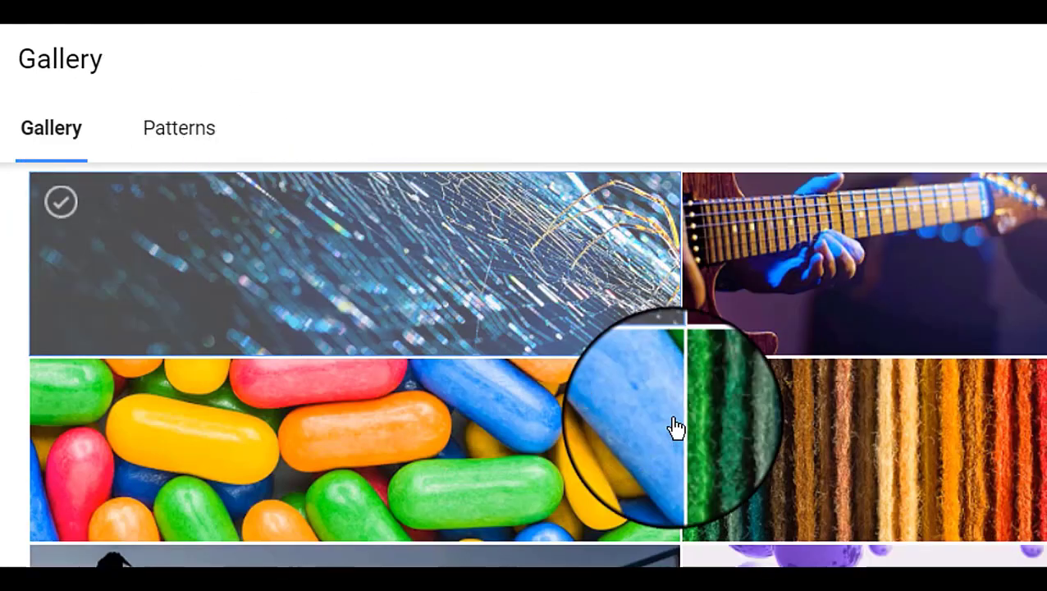
# Browse the class theme images in the gallery and display the Patterns collection.
pyautogui.scroll(-5, 525, 420)
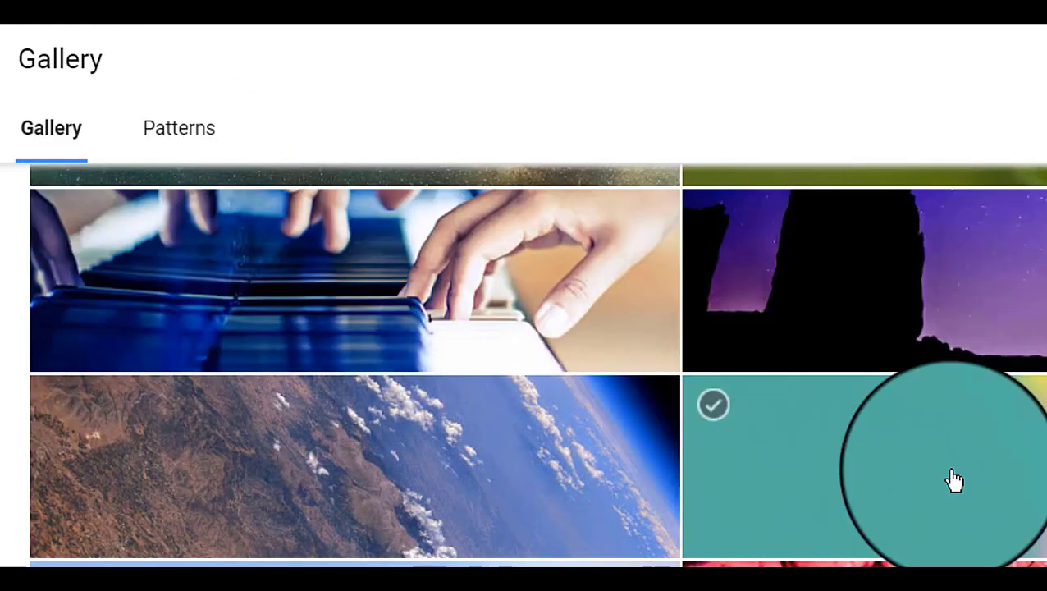
pyautogui.scroll(-8, 954, 477)
pyautogui.click(175, 133)
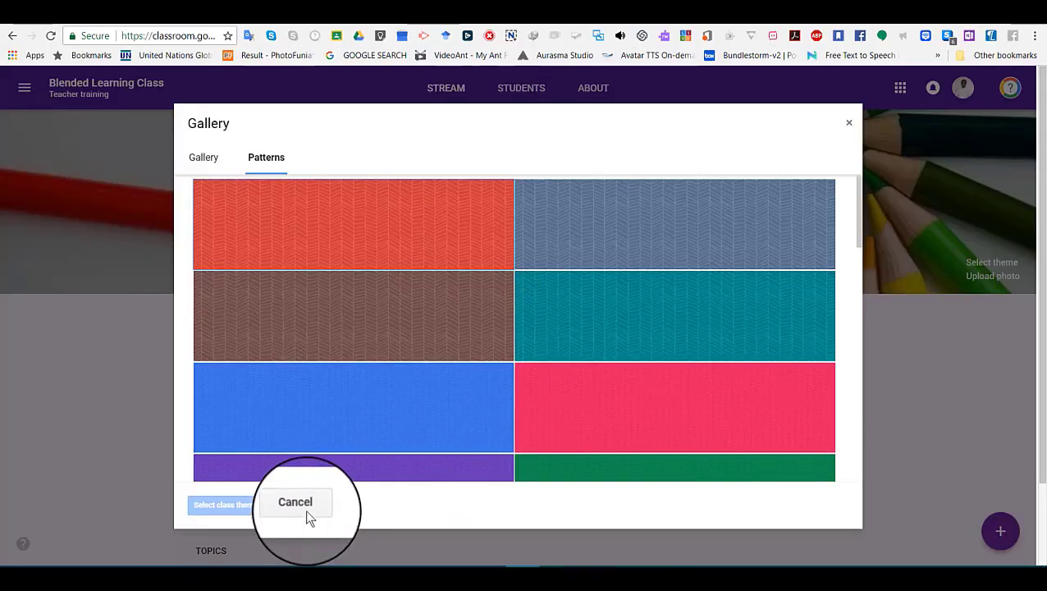
# Close the theme gallery without choosing a new class theme.
pyautogui.click(306, 513)
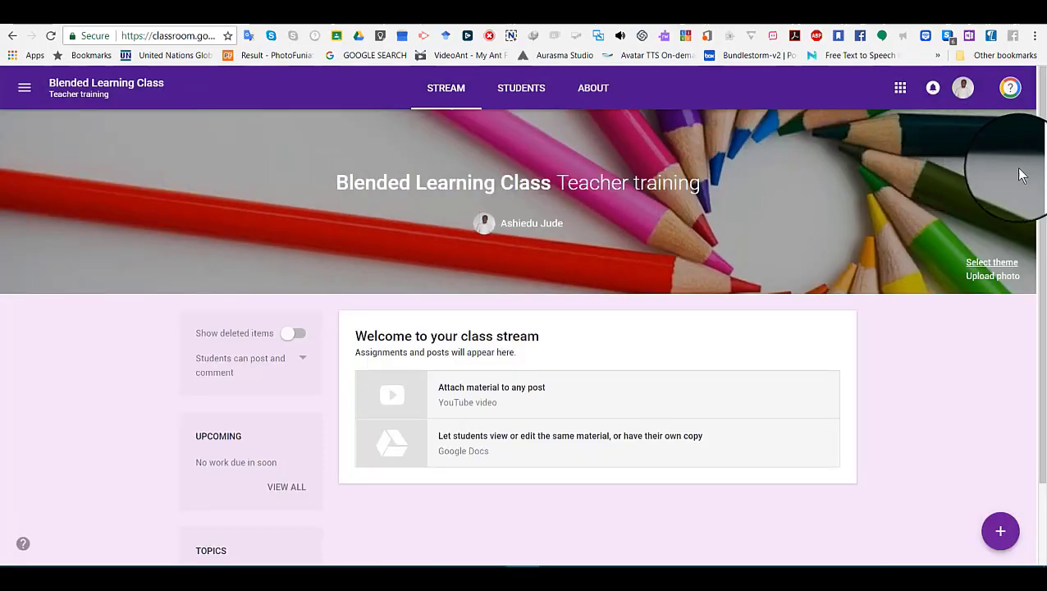
pyautogui.moveTo(1046, 193)
pyautogui.mouseDown()
pyautogui.moveTo(1046, 229)
pyautogui.moveTo(1044, 187)
pyautogui.mouseUp()
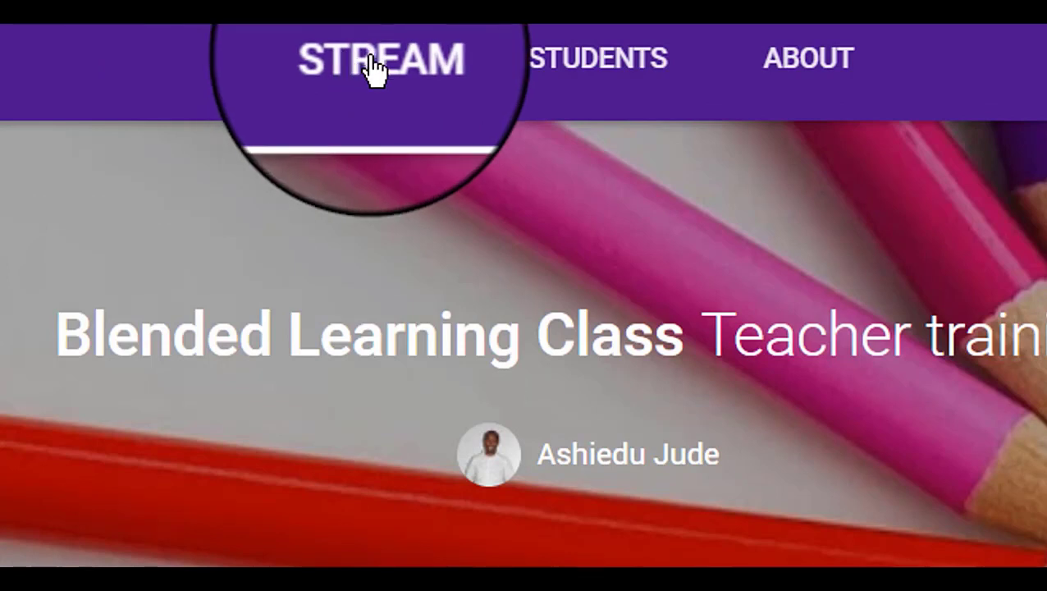
# Review the class stream's posting permissions and choose "Students can post and comment".
pyautogui.scroll(-3, 523, 343)
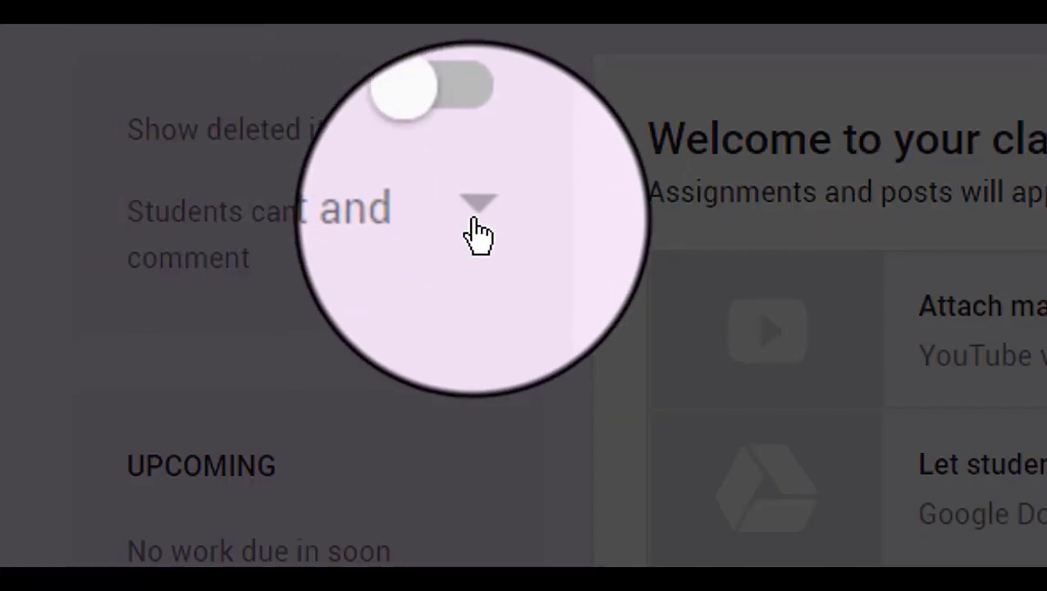
pyautogui.click(471, 233)
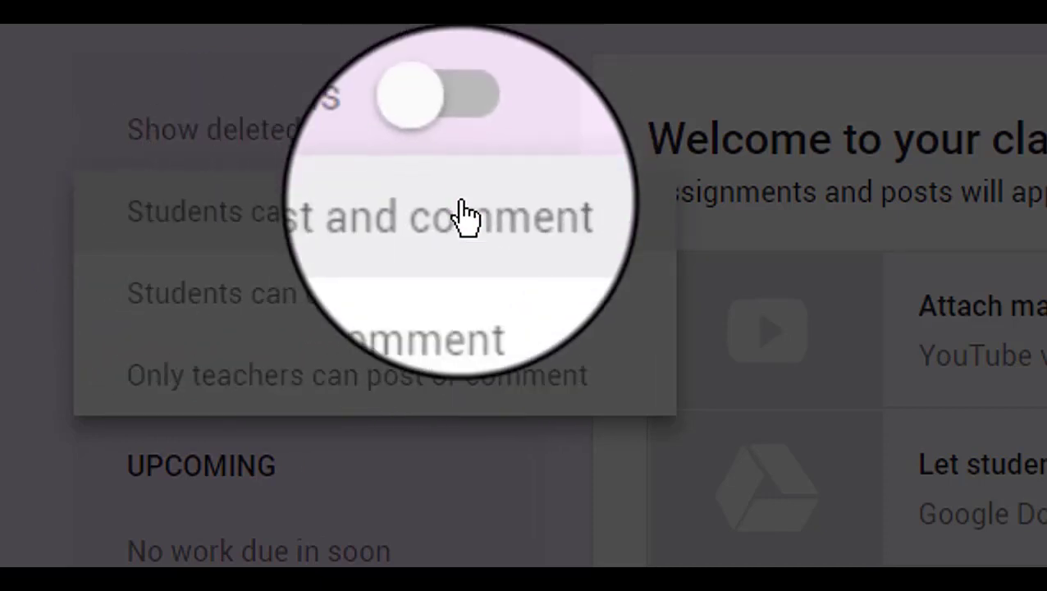
pyautogui.click(458, 218)
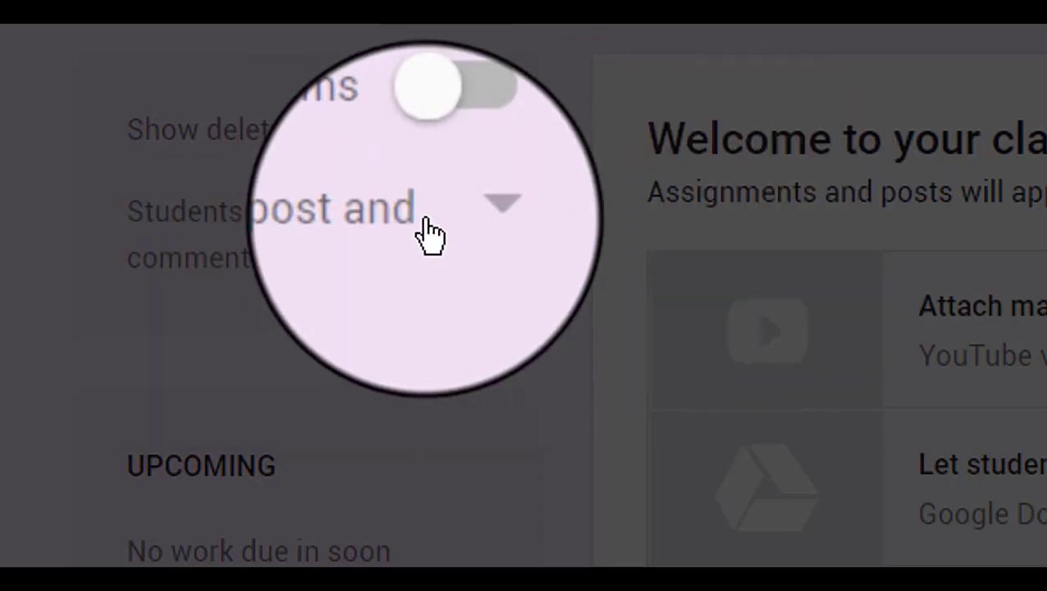
pyautogui.click(425, 218)
pyautogui.click(0, 275)
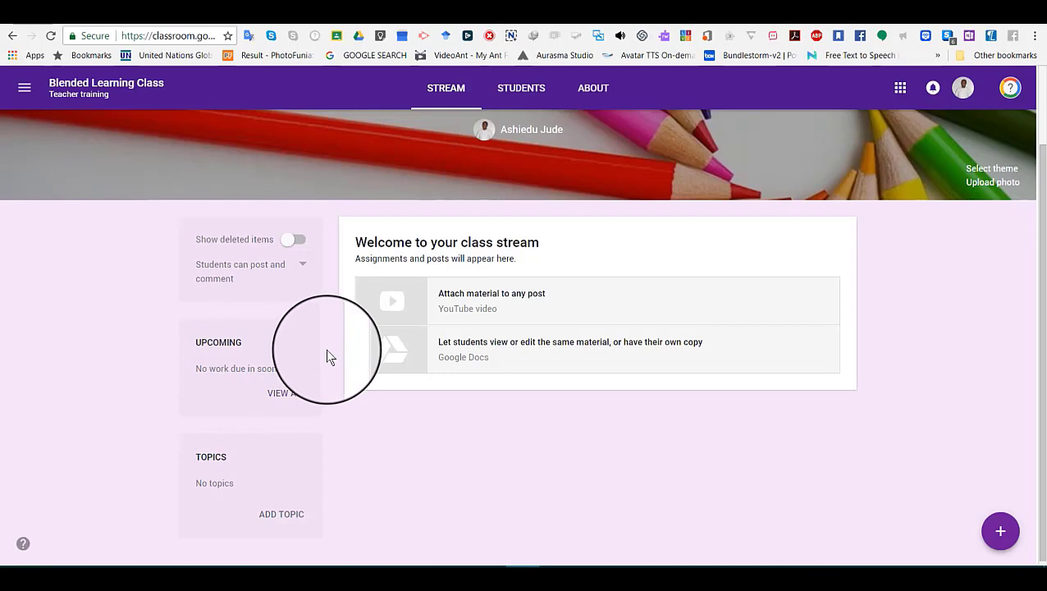
# Add a class topic named "PowerPoint screen recording".
pyautogui.scroll(-1, 326, 349)
pyautogui.click(275, 510)
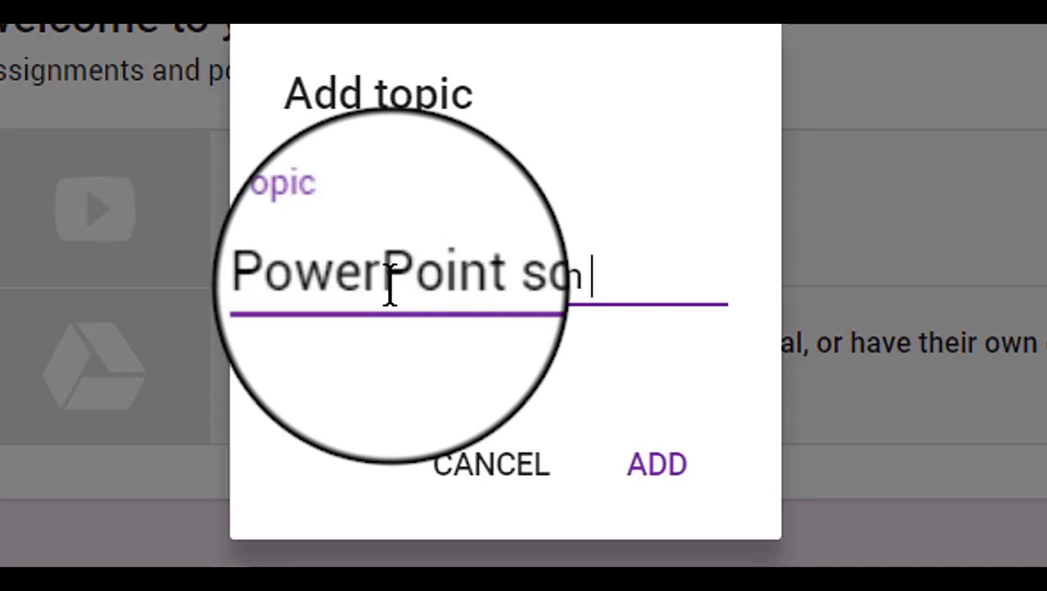
pyautogui.write('ng')
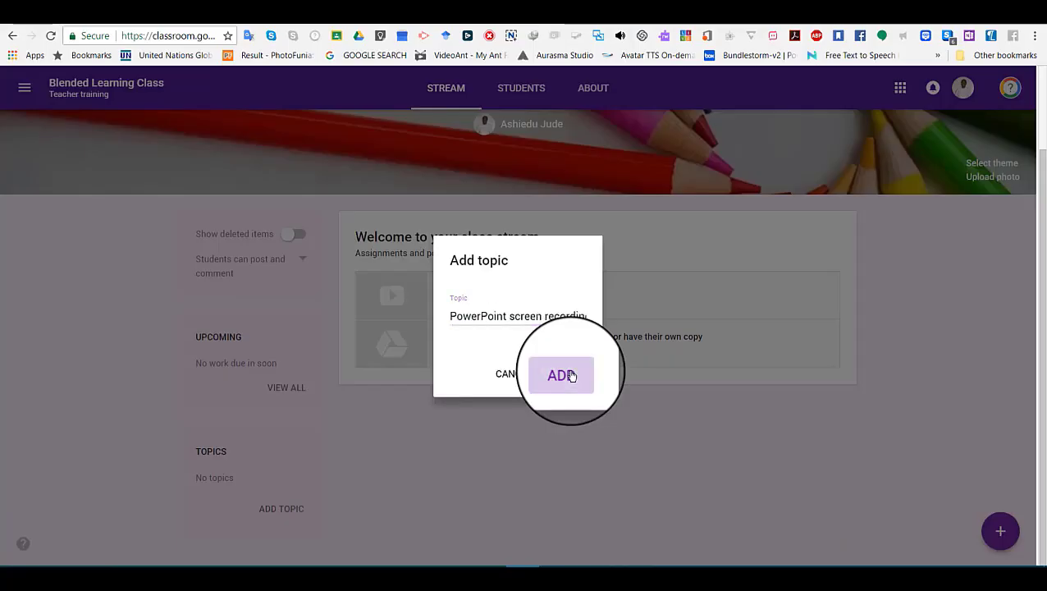
pyautogui.click(571, 375)
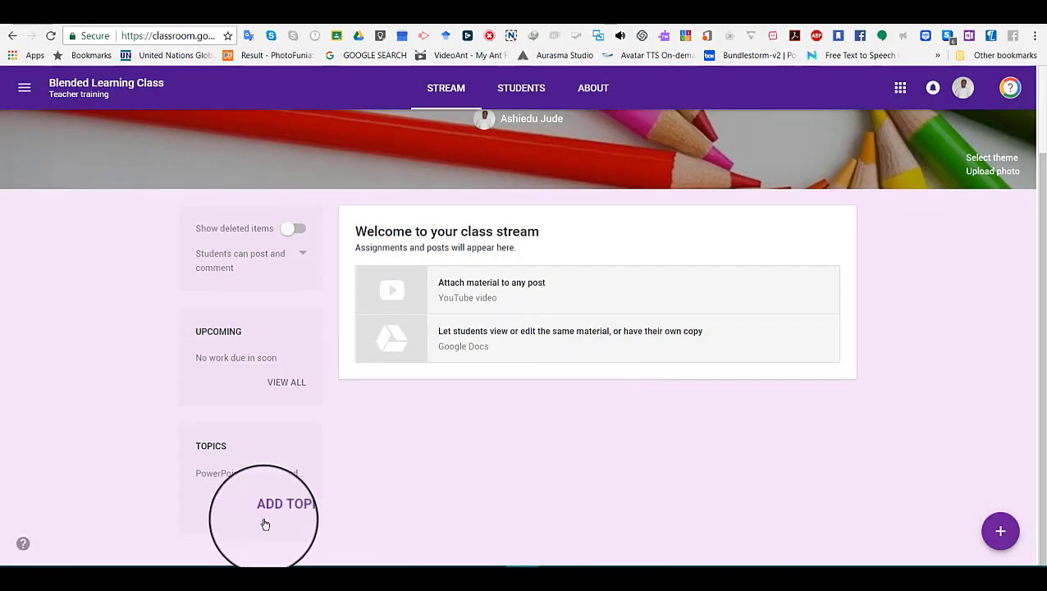
# View the management options for the PowerPoint screen recording topic without applying any of them.
pyautogui.moveTo(235, 479)
pyautogui.click(306, 476)
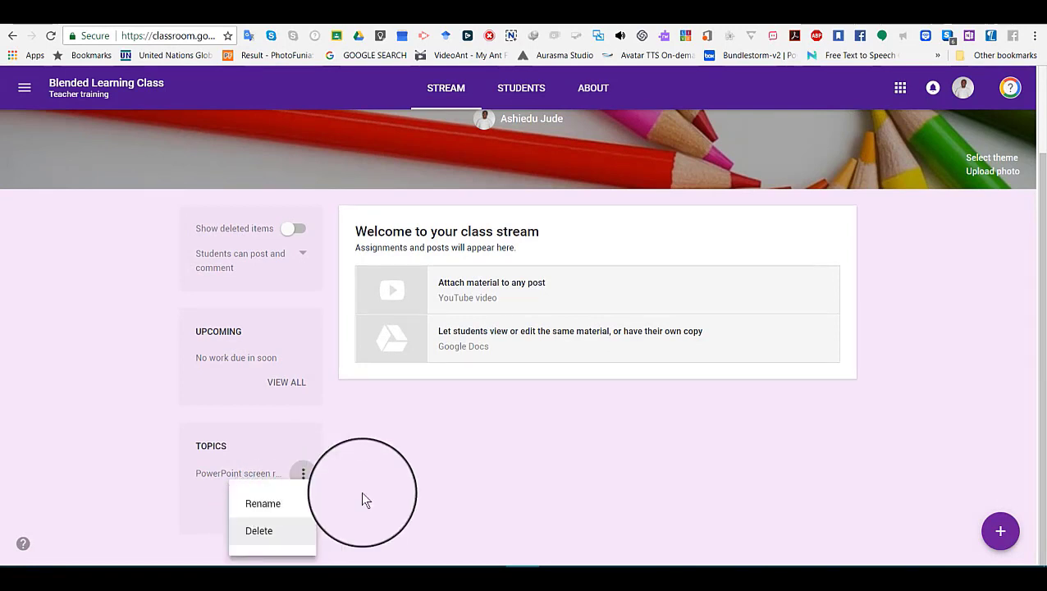
pyautogui.click(423, 486)
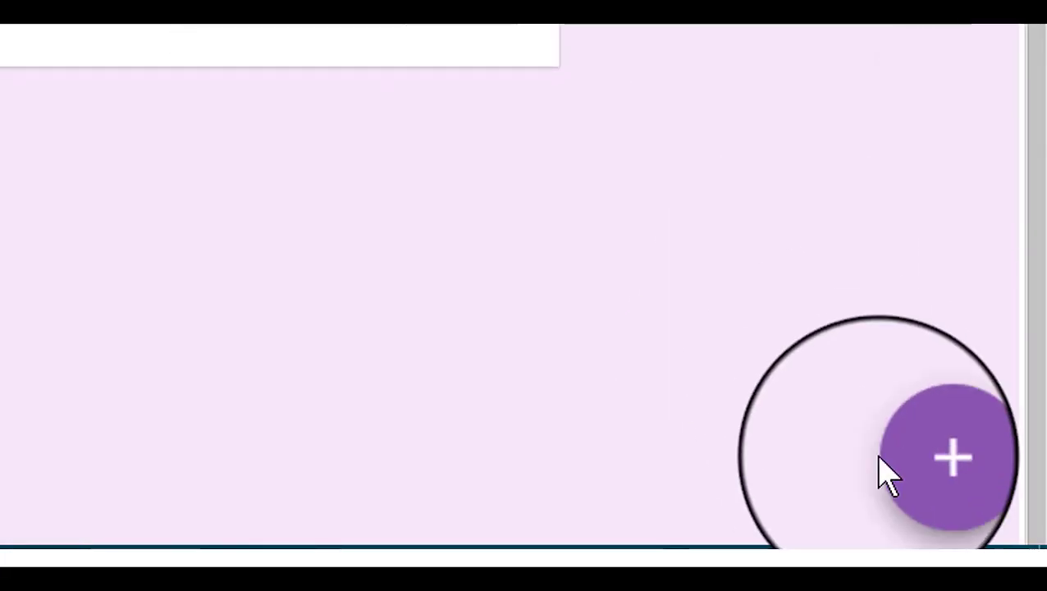
# Start a new class announcement and look through its topic choices without picking one.
pyautogui.moveTo(952, 459)
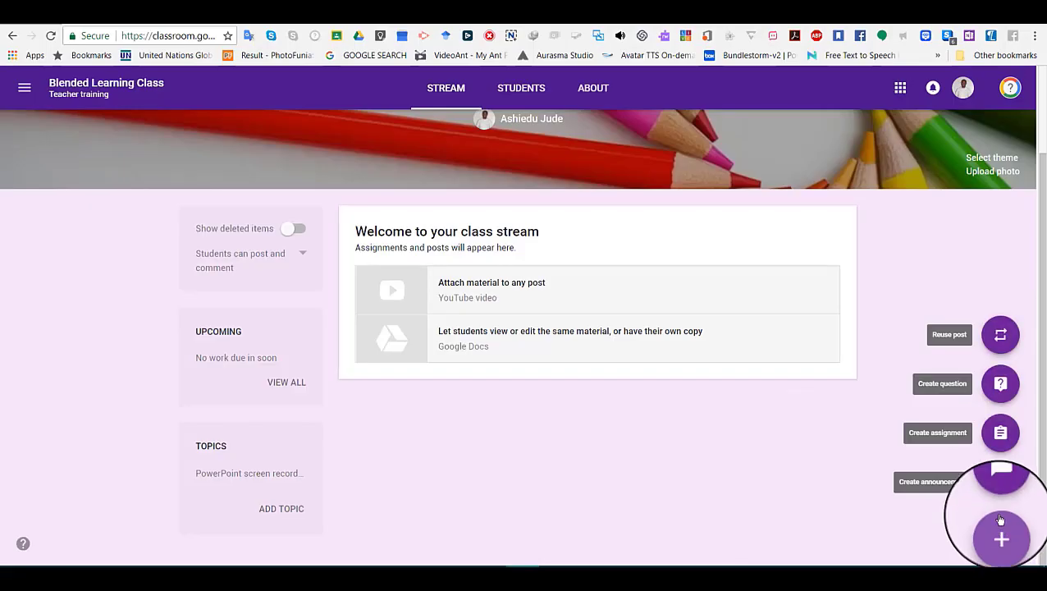
pyautogui.click(1000, 474)
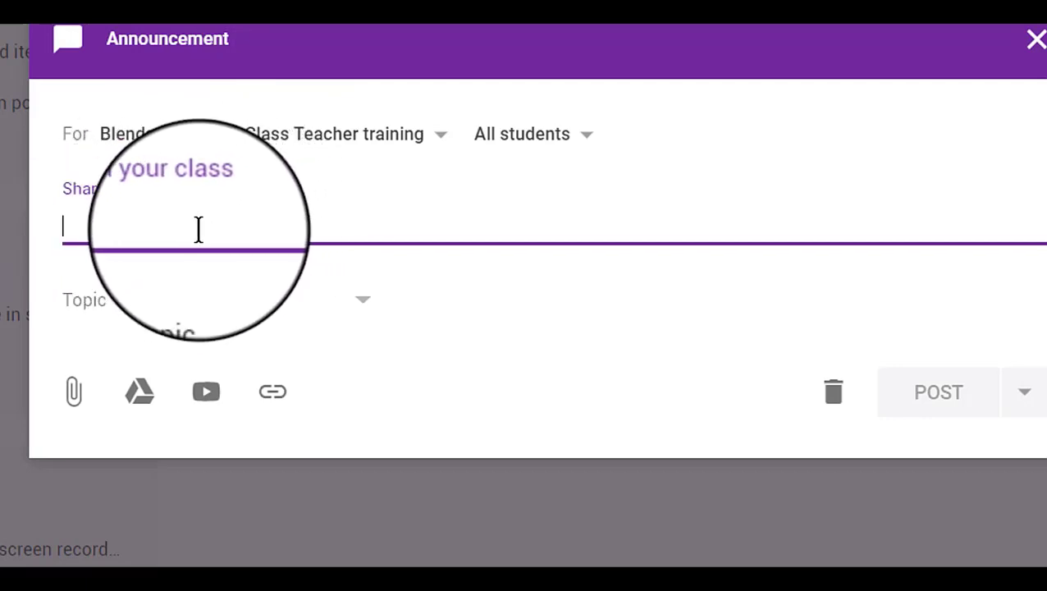
pyautogui.click(343, 304)
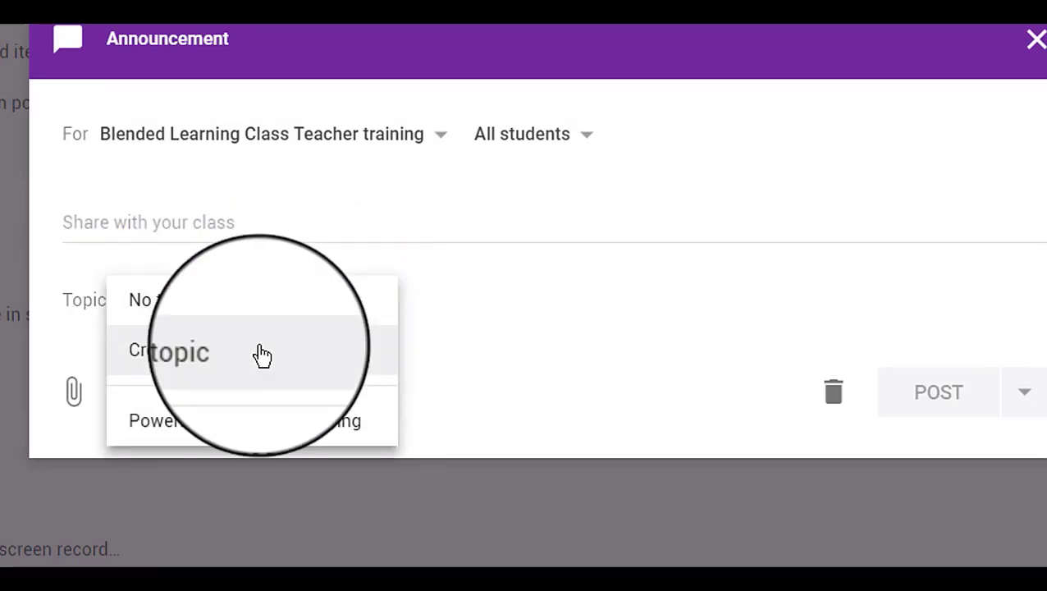
pyautogui.click(287, 212)
pyautogui.click(280, 226)
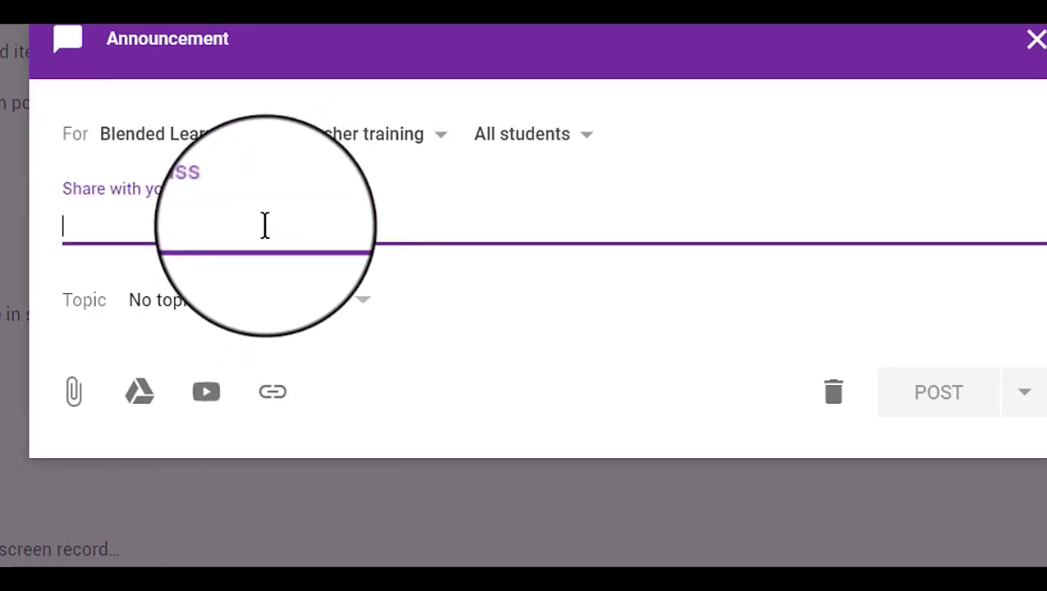
pyautogui.click(360, 306)
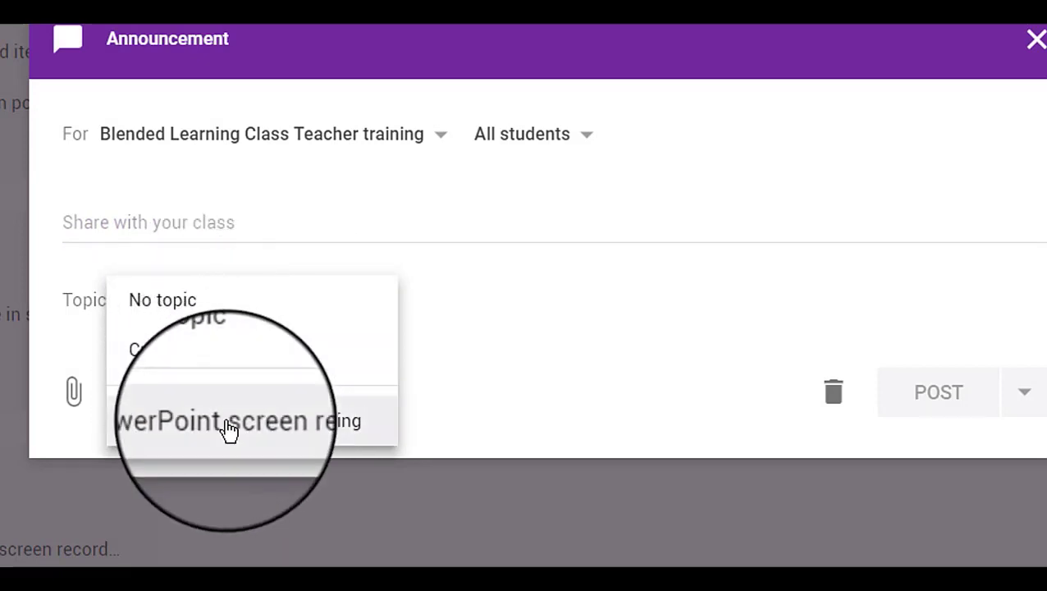
pyautogui.click(479, 364)
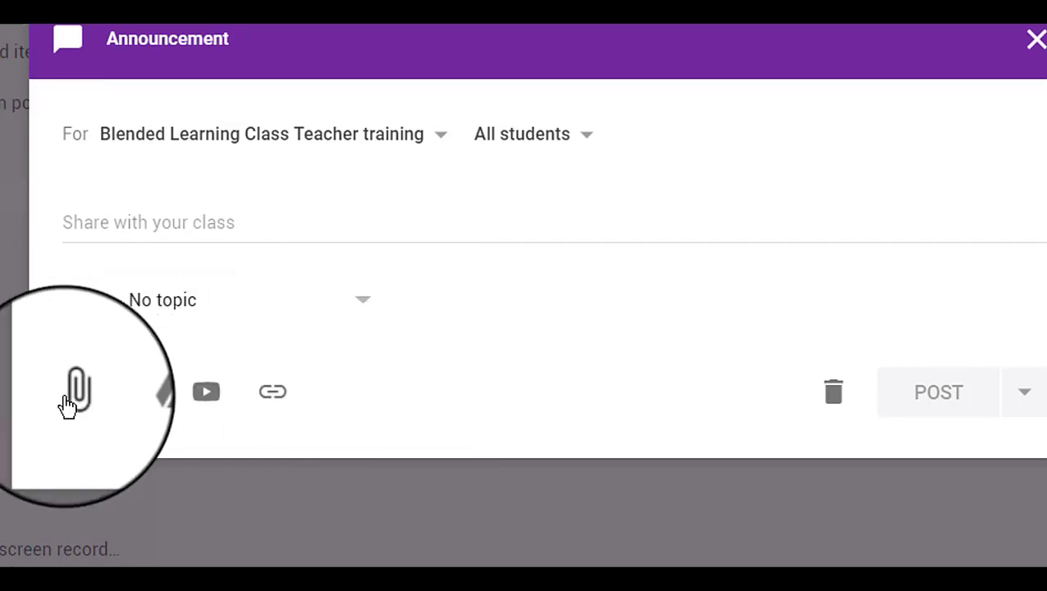
# View the available sources for attaching files to the announcement.
pyautogui.click(68, 404)
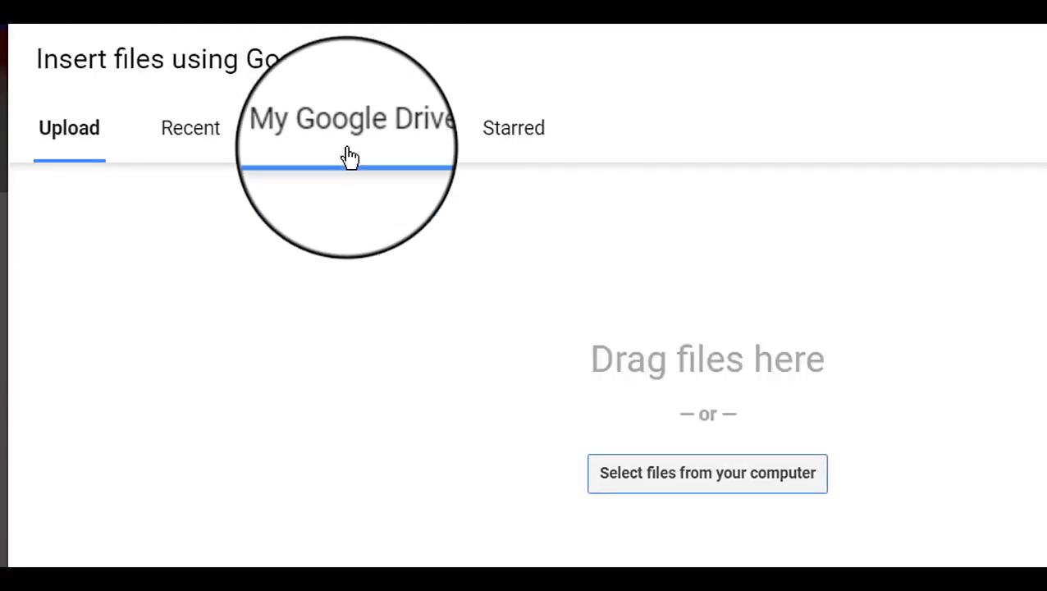
pyautogui.click(805, 487)
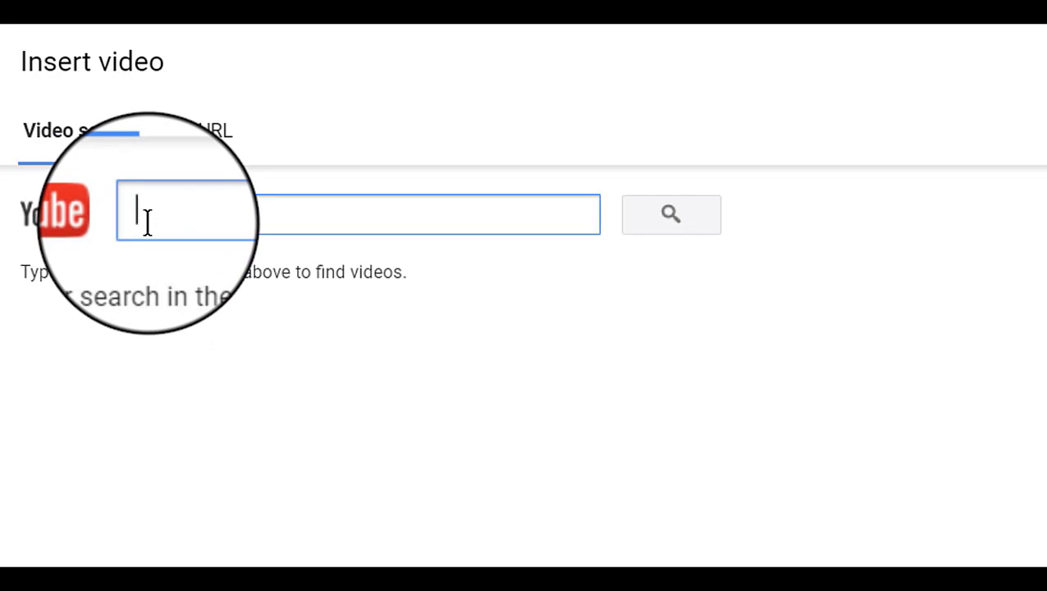
# Search YouTube for "powerpoint" and attach the video "Beginner's Guide to PowerPoint - 2017 Tutorial" to the announcement.
pyautogui.write('powerpoint')
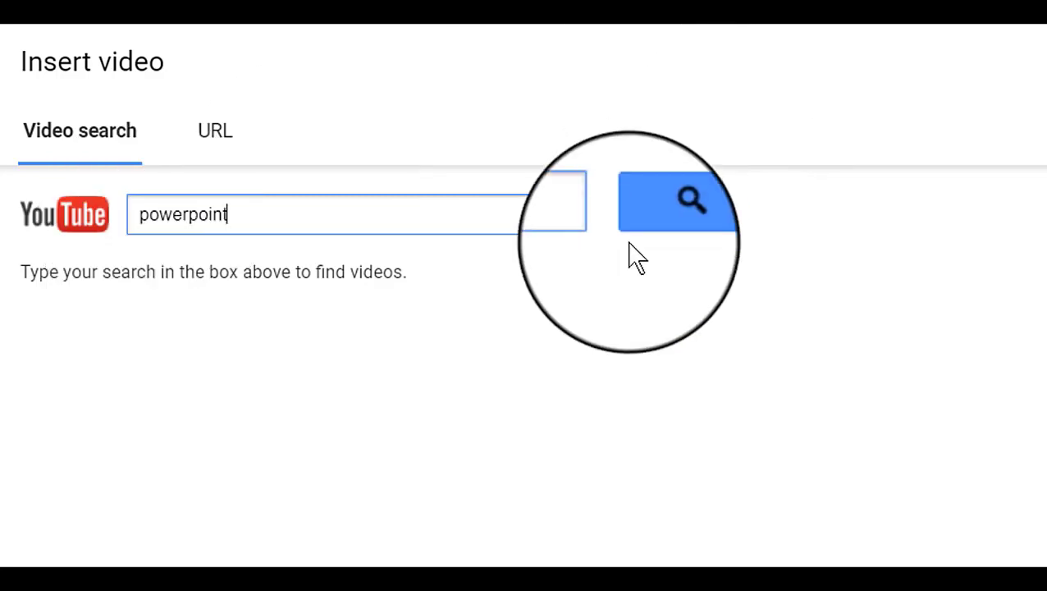
pyautogui.click(645, 224)
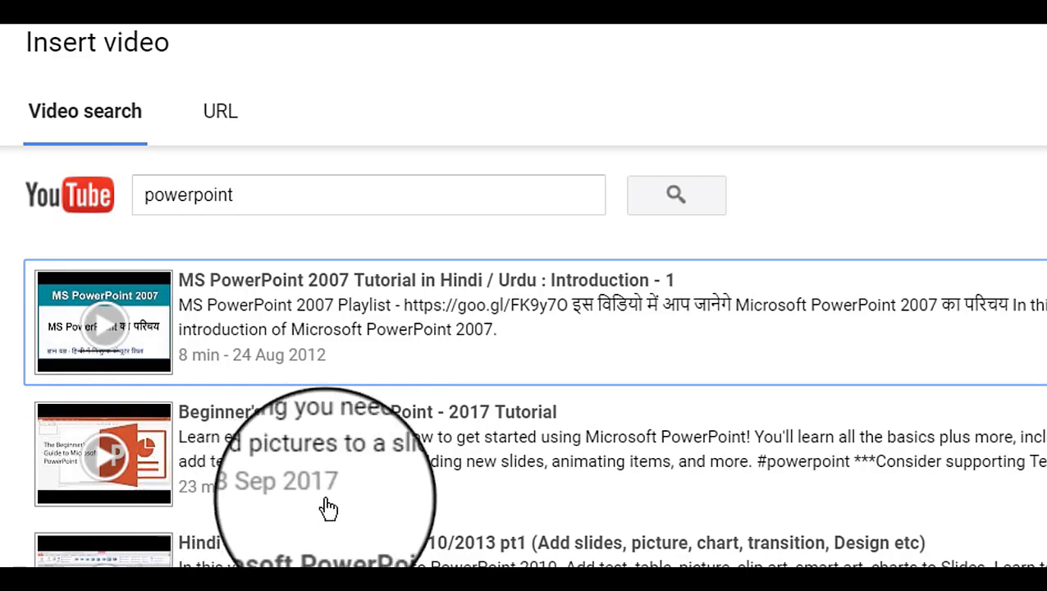
pyautogui.scroll(-15, 327, 507)
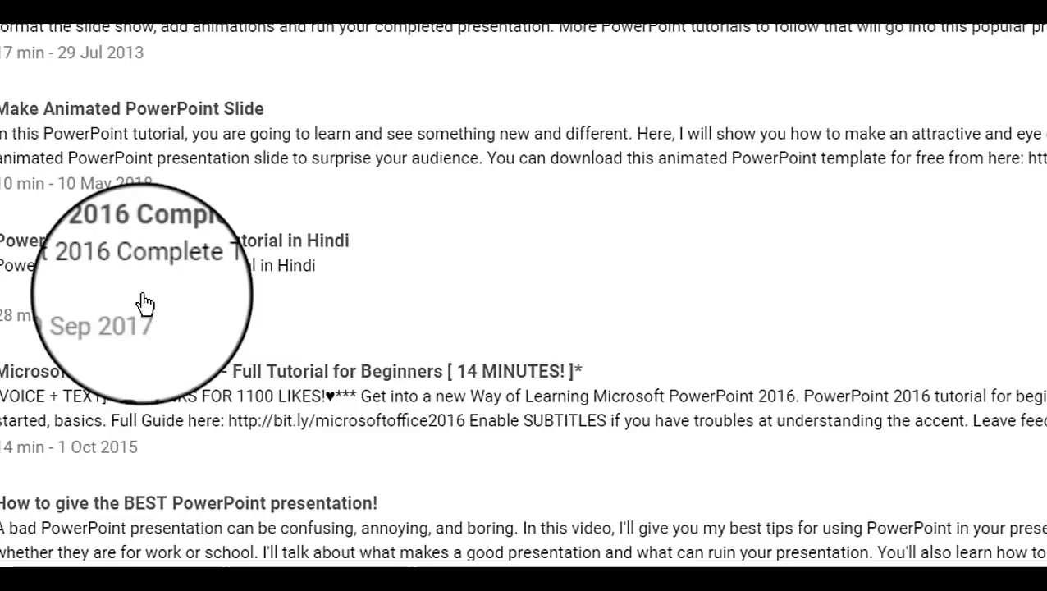
pyautogui.scroll(-10, 106, 316)
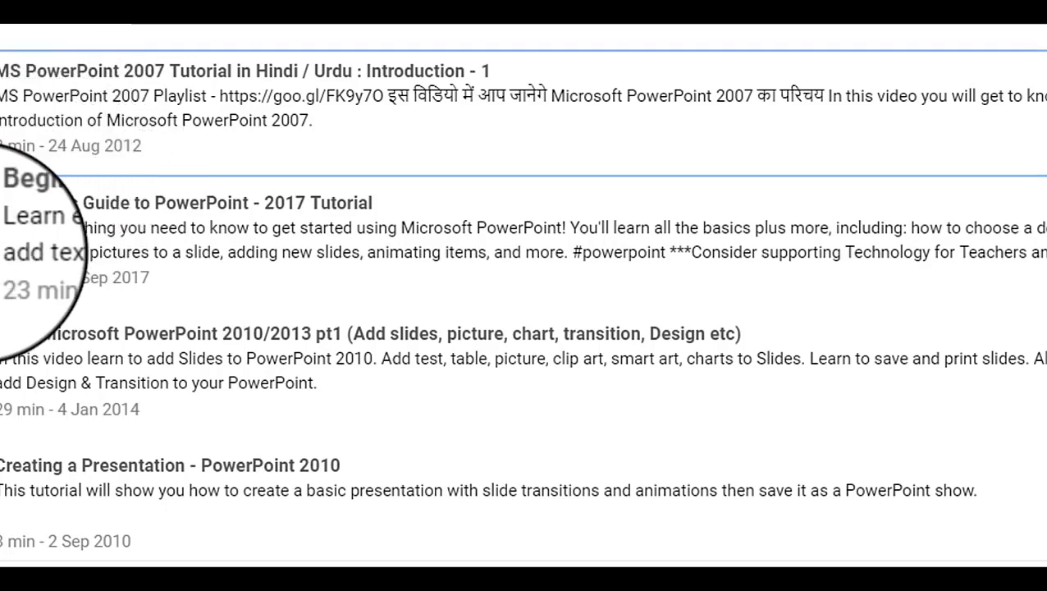
pyautogui.click(29, 232)
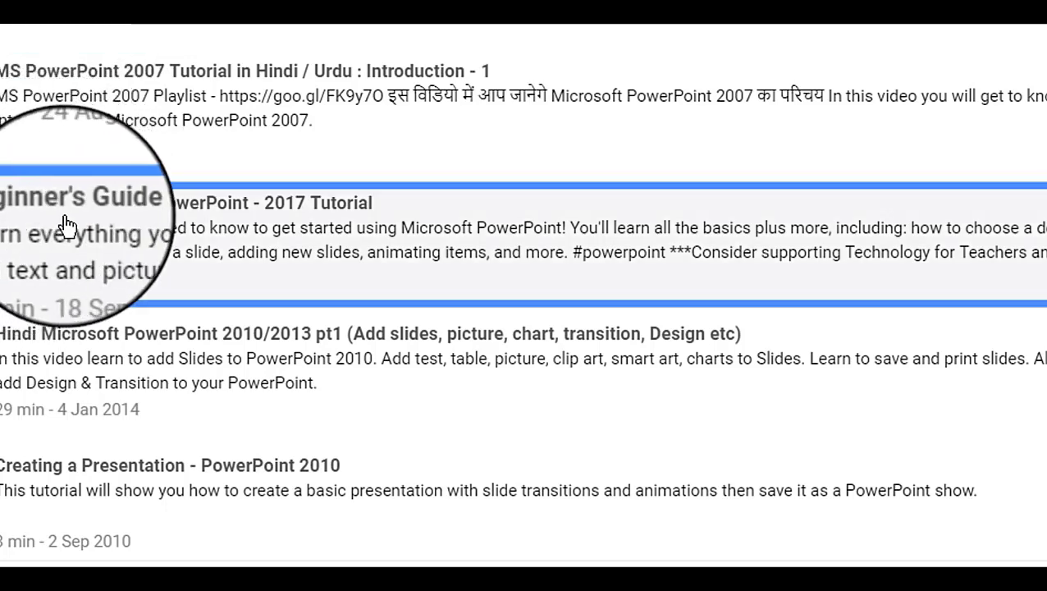
pyautogui.click(4, 562)
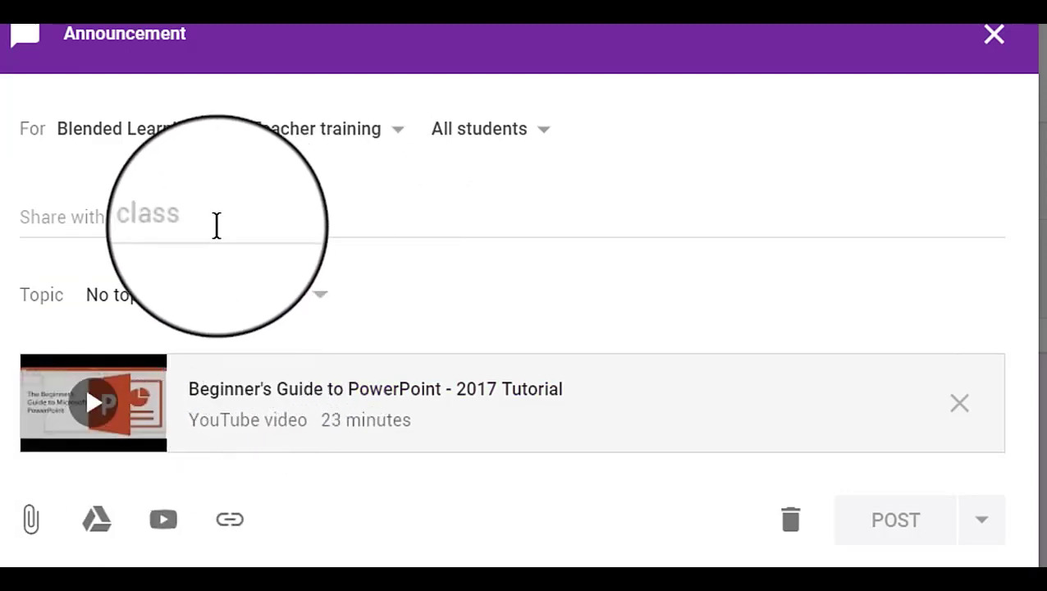
# Assign the announcement to the PowerPoint screen recording topic and enter "Introduction" as its message.
pyautogui.click(280, 300)
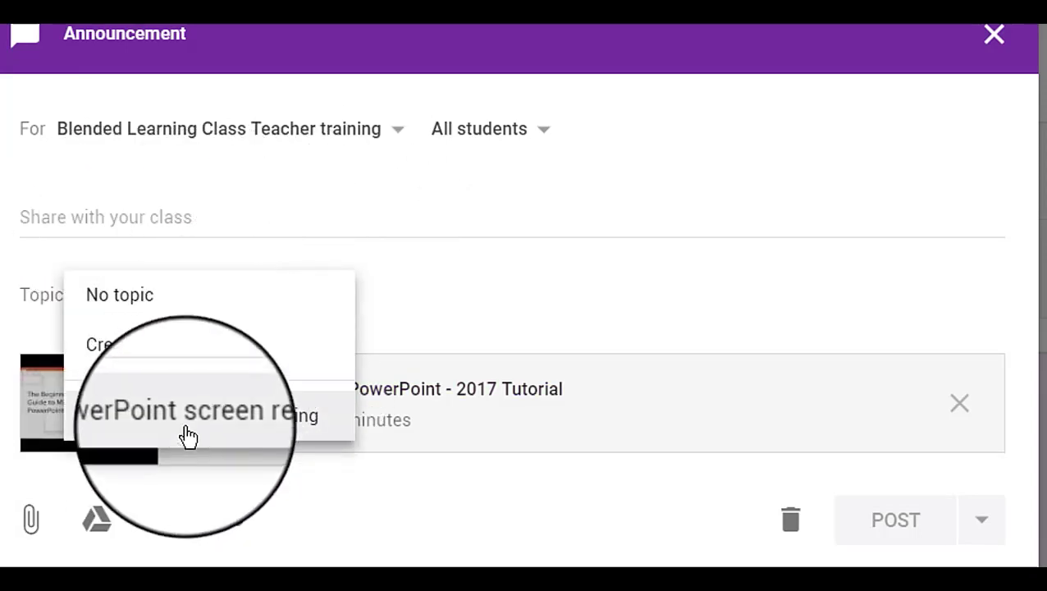
pyautogui.click(189, 435)
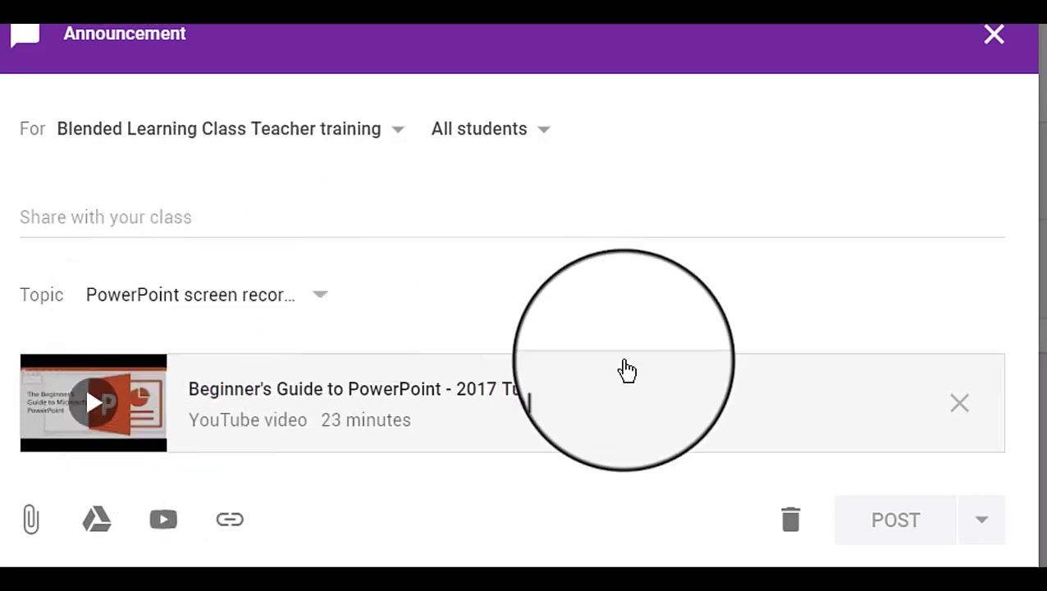
pyautogui.click(168, 215)
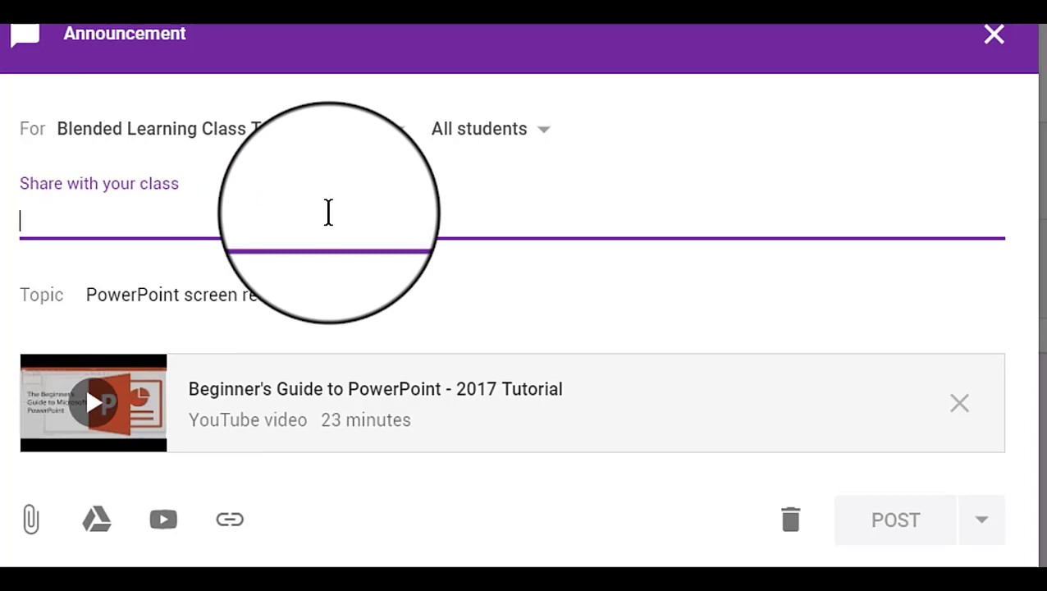
pyautogui.write('Intro')
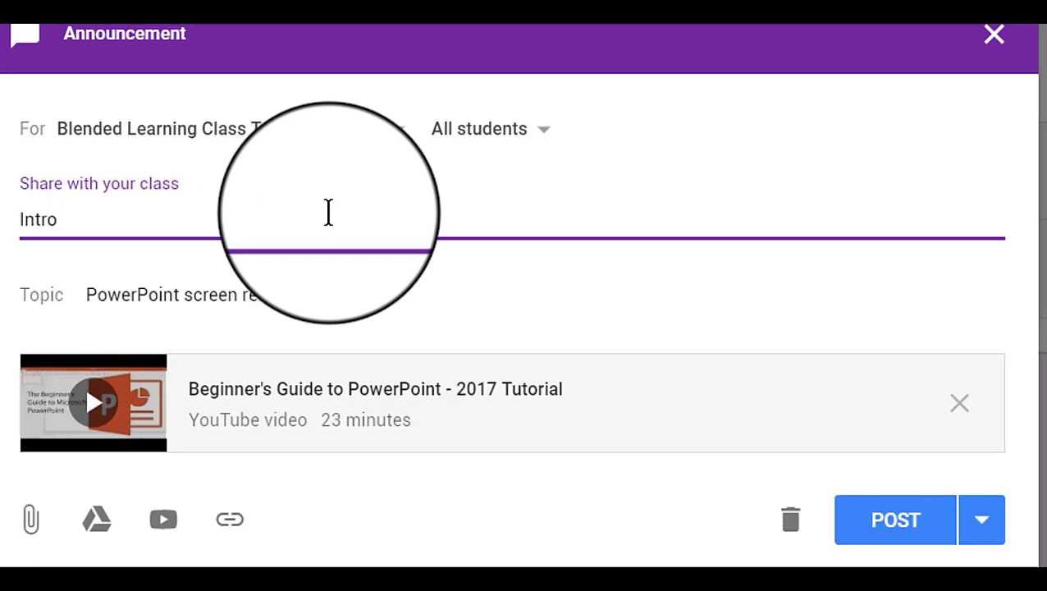
pyautogui.write('duction')
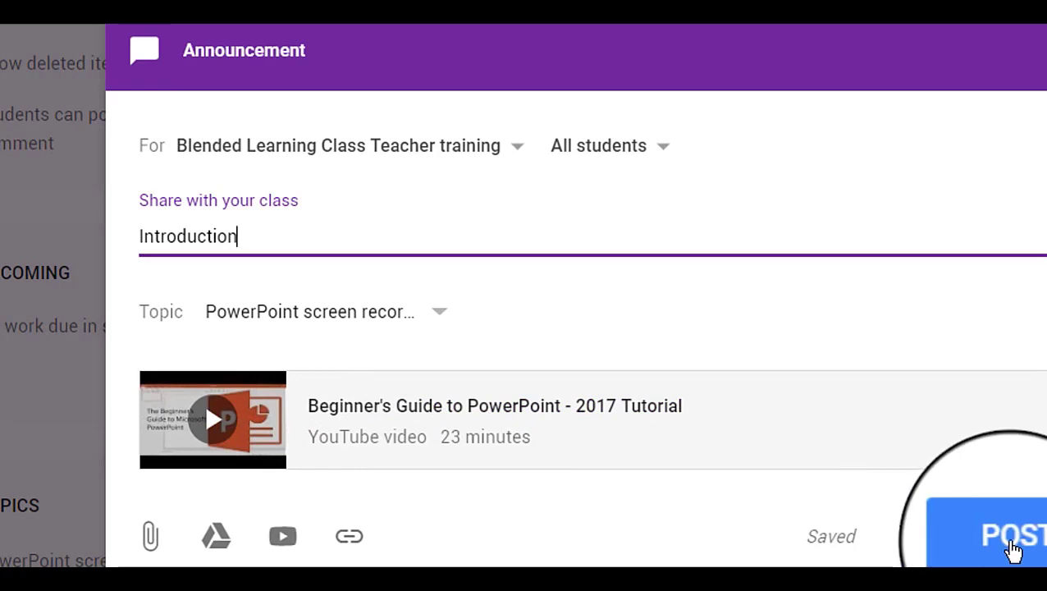
# Look at the scheduling options and date picker for the announcement, then return to it without scheduling.
pyautogui.click(948, 479)
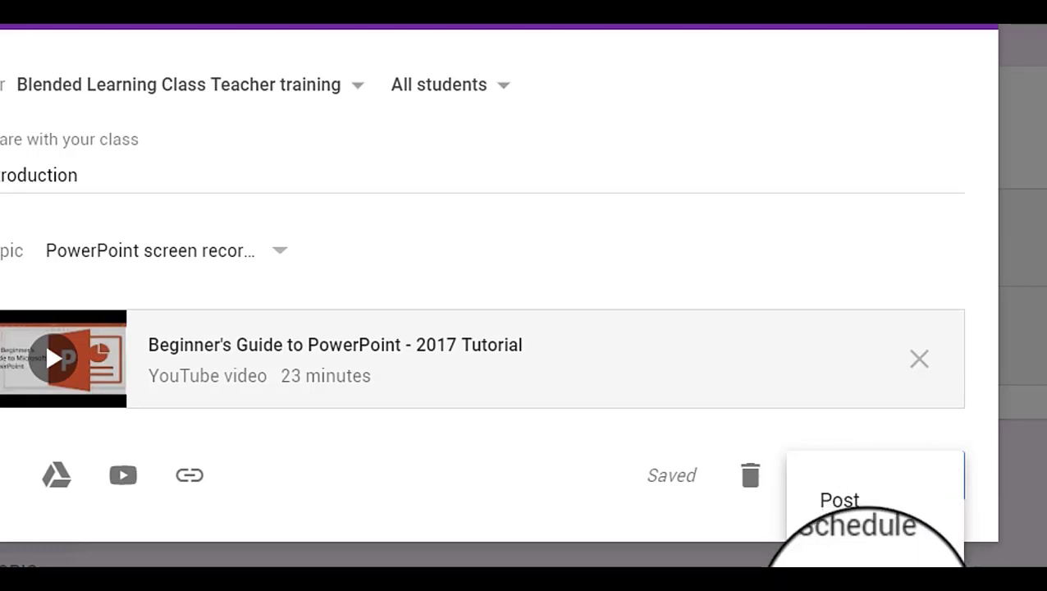
pyautogui.click(424, 532)
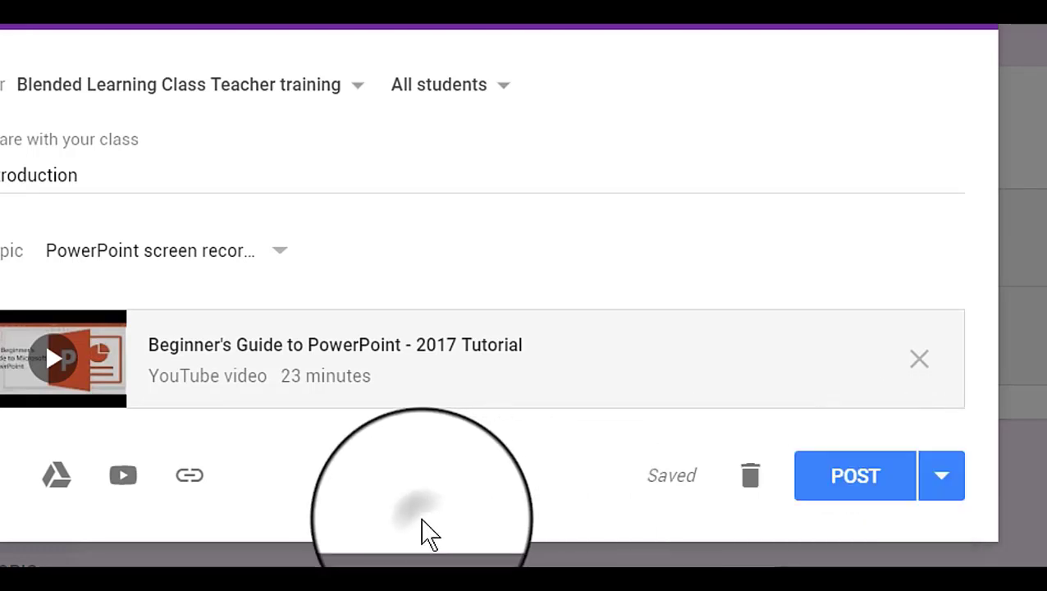
pyautogui.click(944, 483)
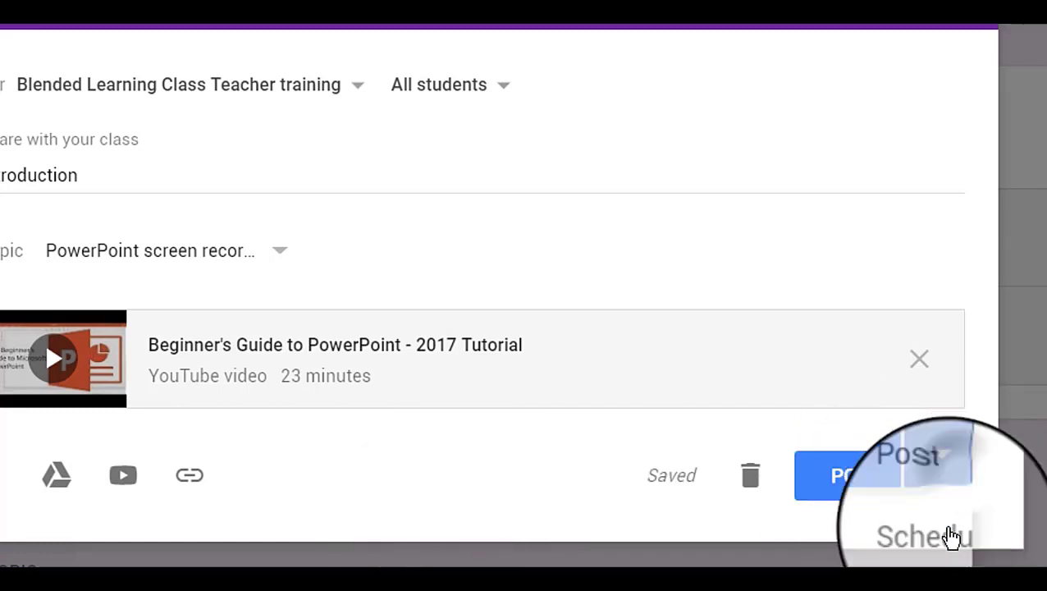
pyautogui.click(902, 560)
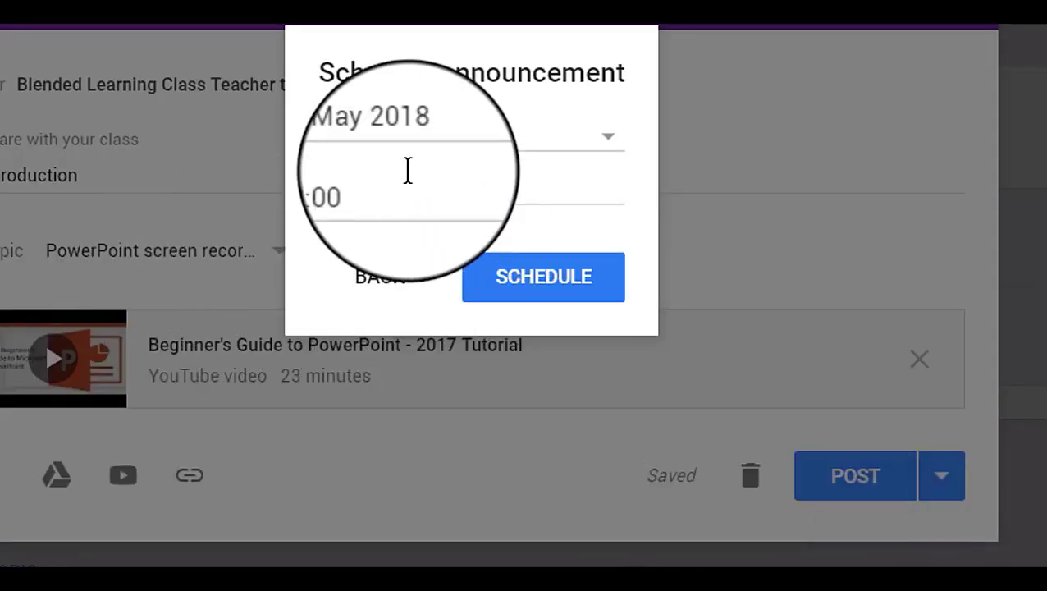
pyautogui.click(420, 138)
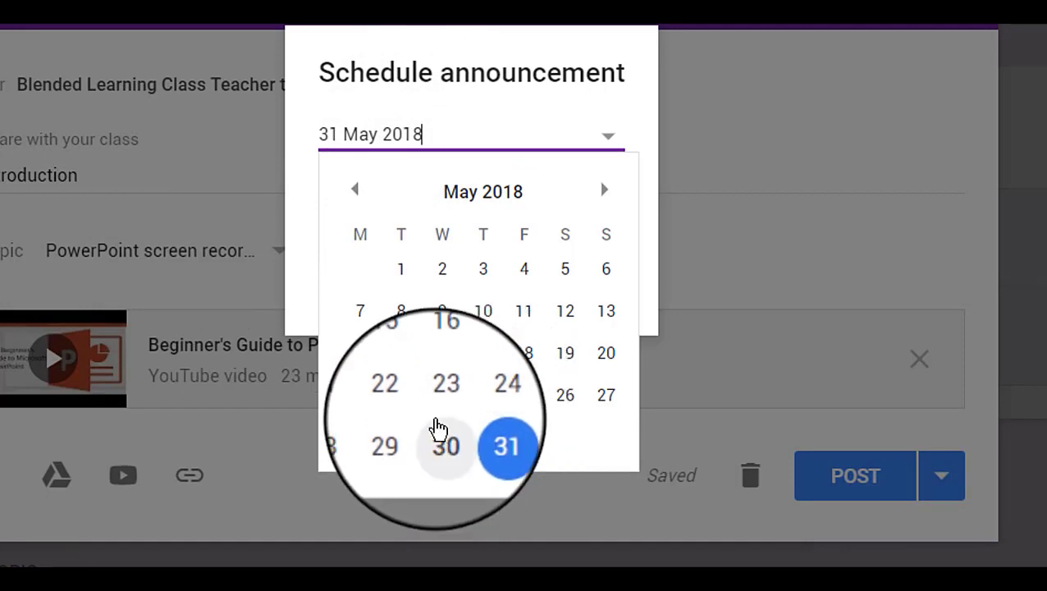
pyautogui.click(295, 280)
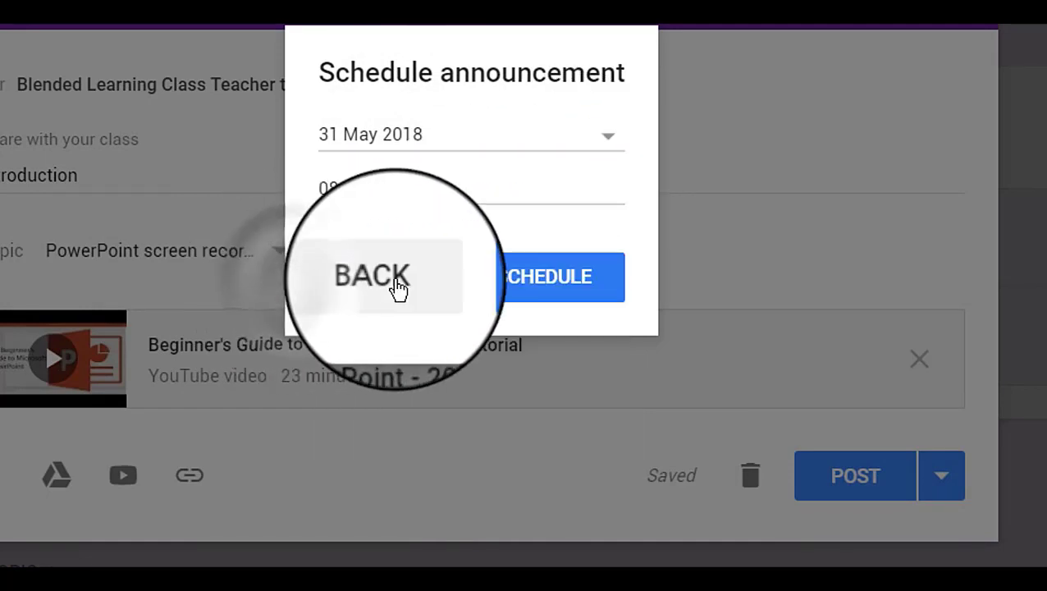
pyautogui.click(397, 287)
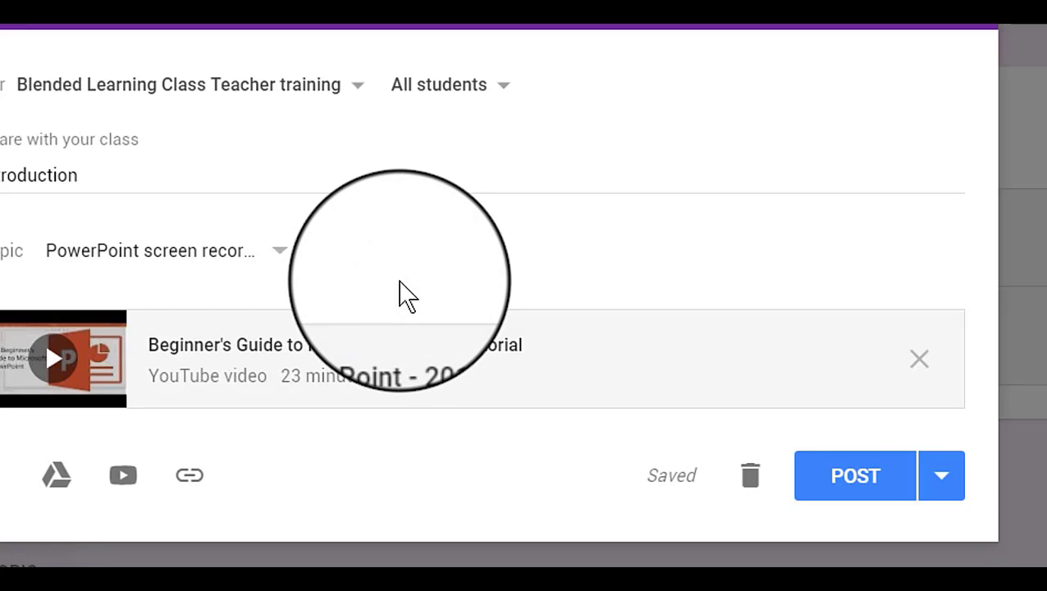
# View the dialog for attaching a web link to the announcement and cancel it.
pyautogui.click(202, 484)
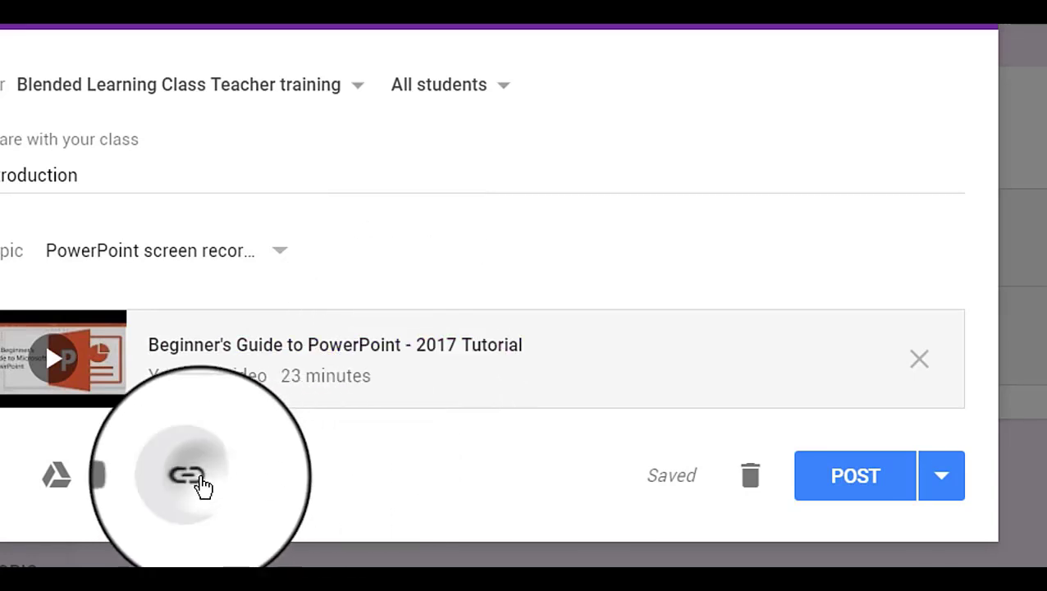
pyautogui.click(362, 179)
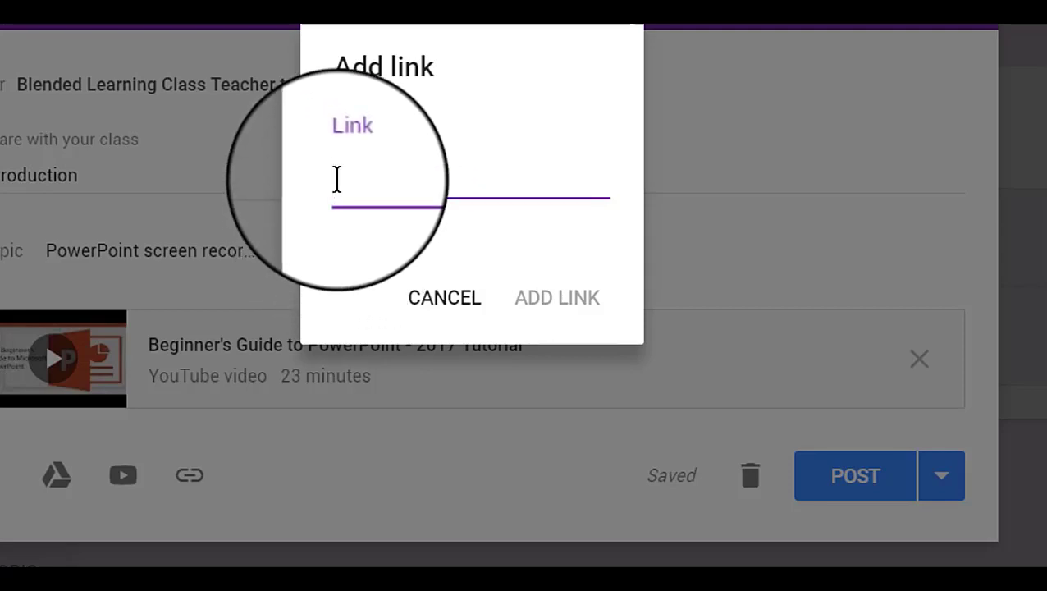
pyautogui.click(468, 309)
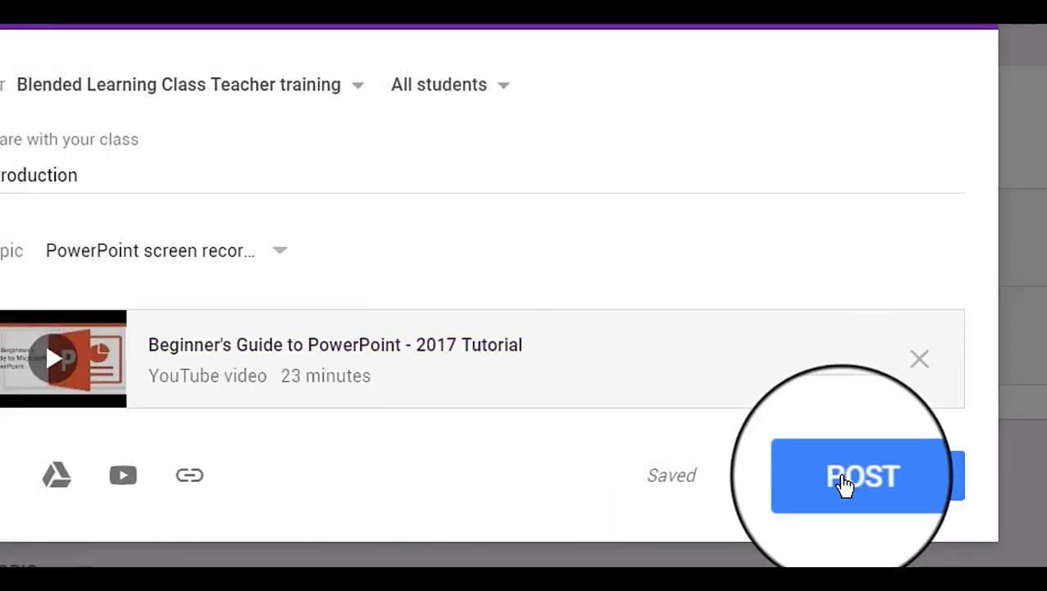
# Check the announcement's recipient choices, keep all students selected, and post it to the class.
pyautogui.click(492, 103)
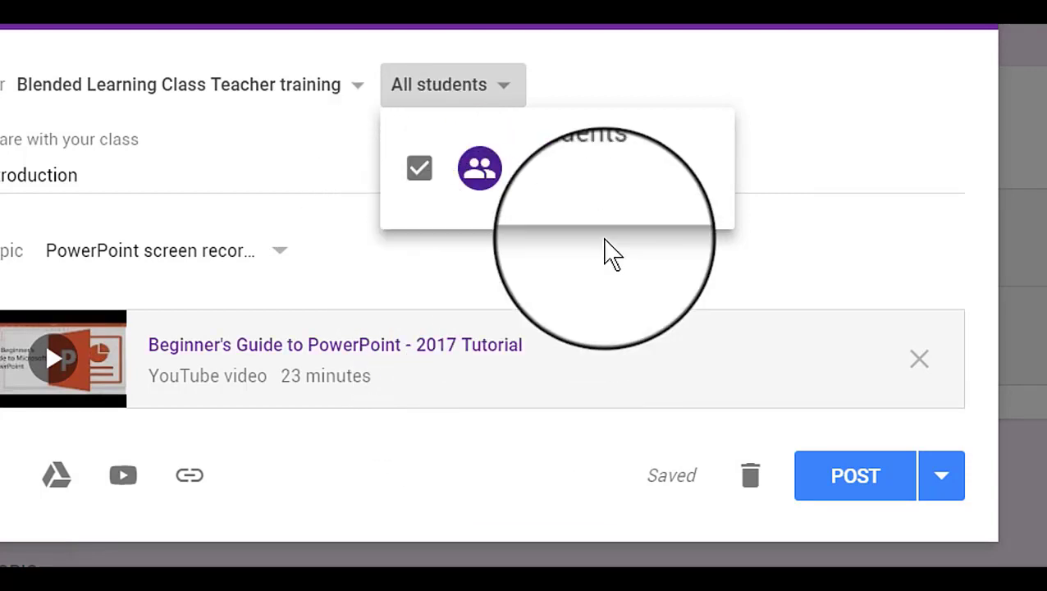
pyautogui.click(862, 491)
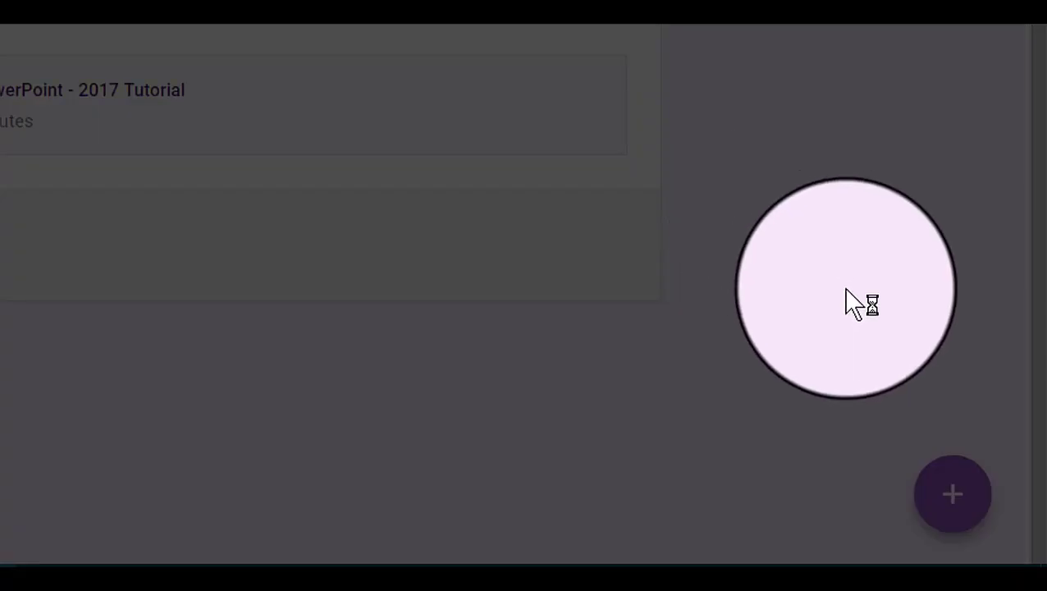
# Start a new assignment for all students of the class, leaving its title and instructions empty.
pyautogui.moveTo(968, 500)
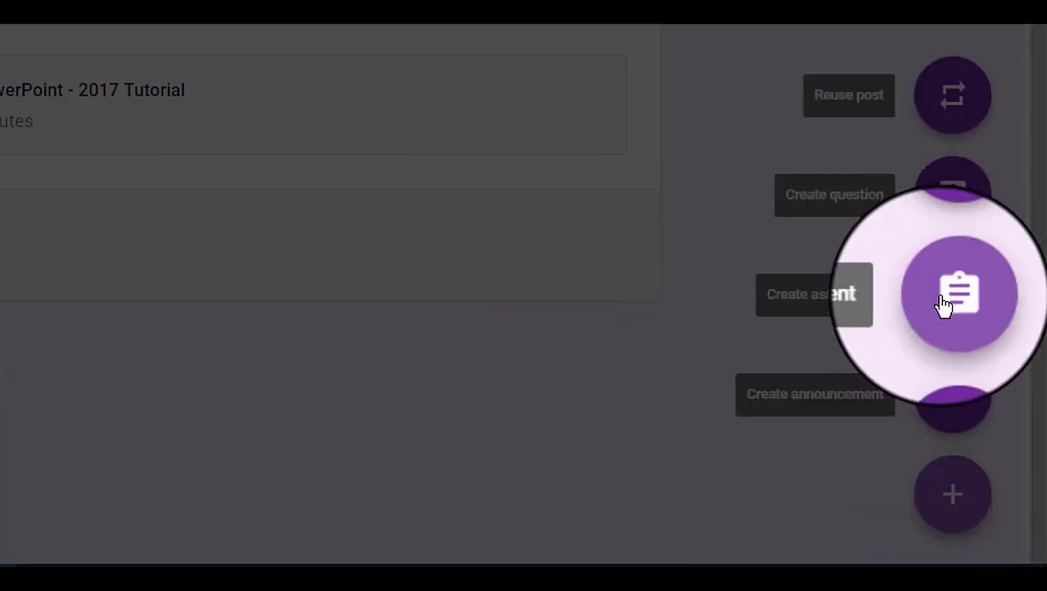
pyautogui.click(944, 304)
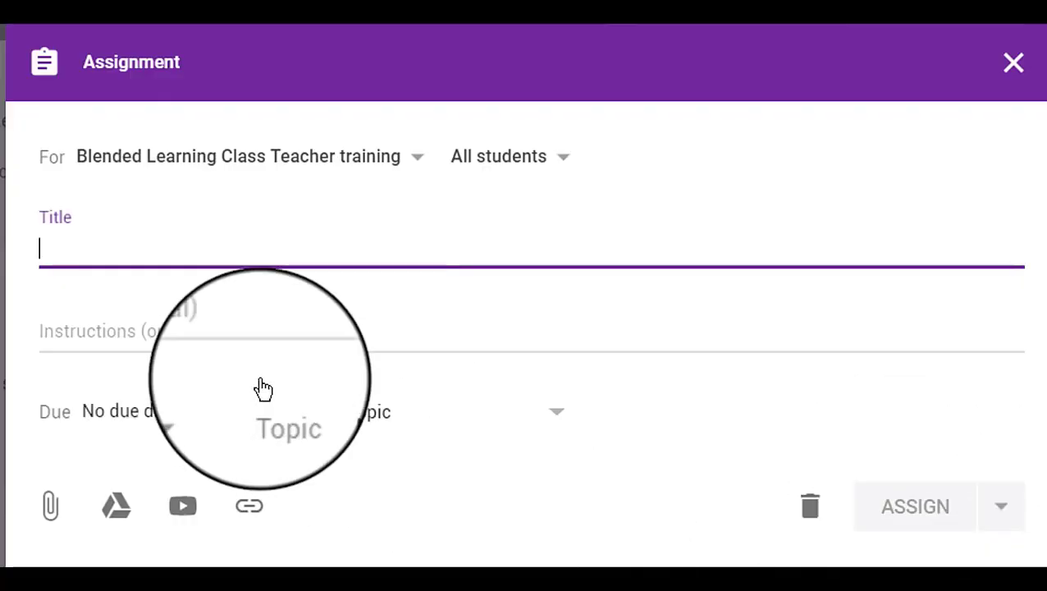
pyautogui.doubleClick(404, 60)
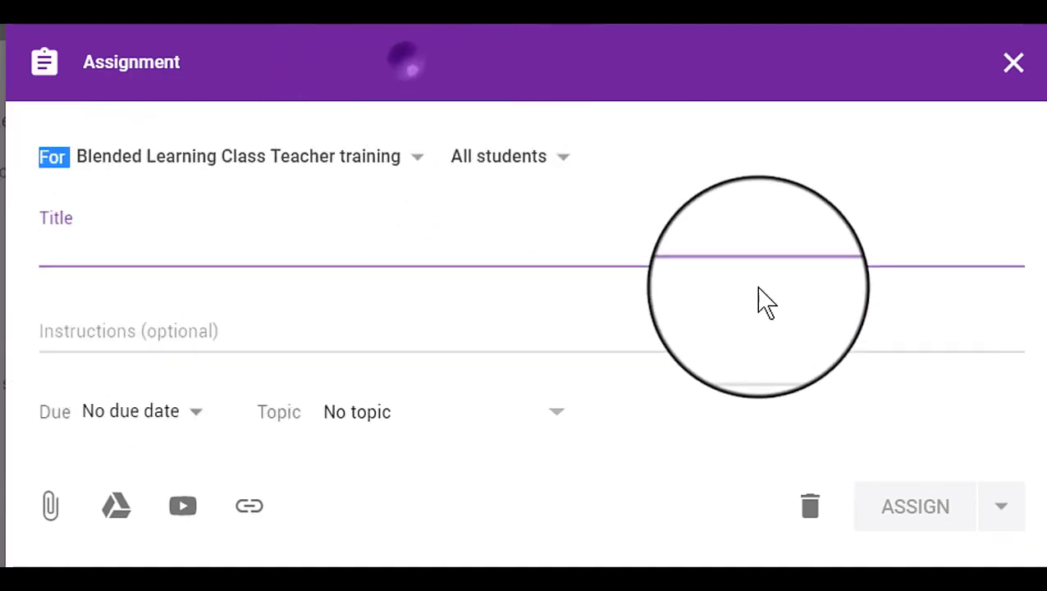
pyautogui.click(253, 97)
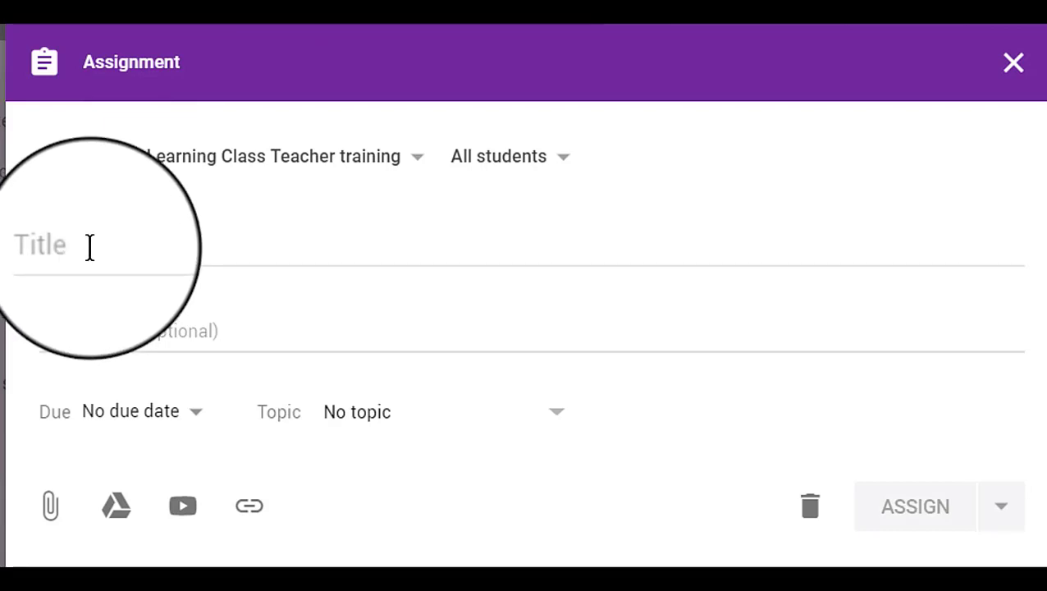
pyautogui.click(89, 246)
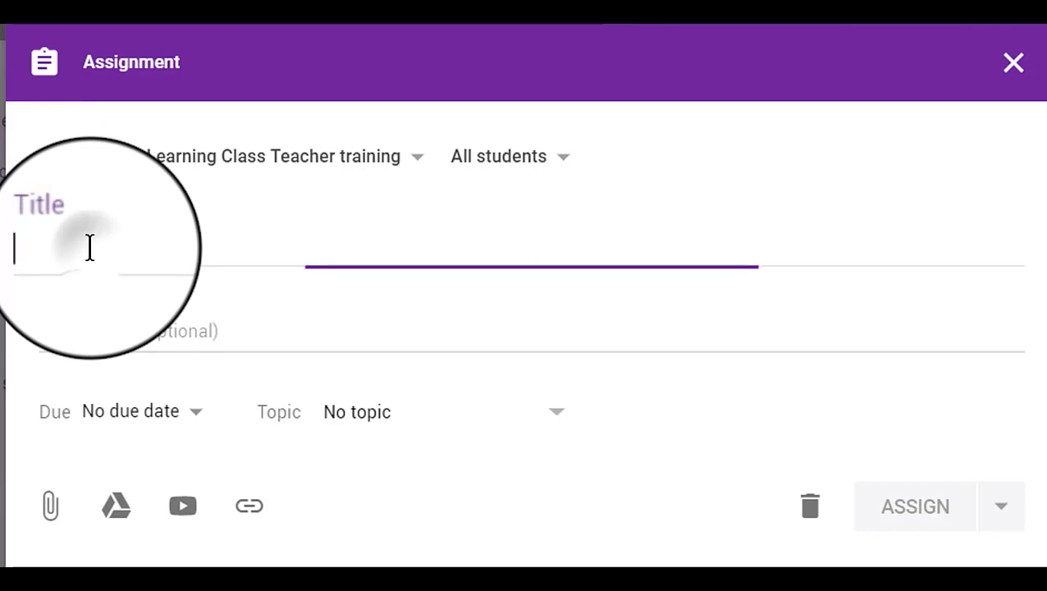
pyautogui.click(134, 344)
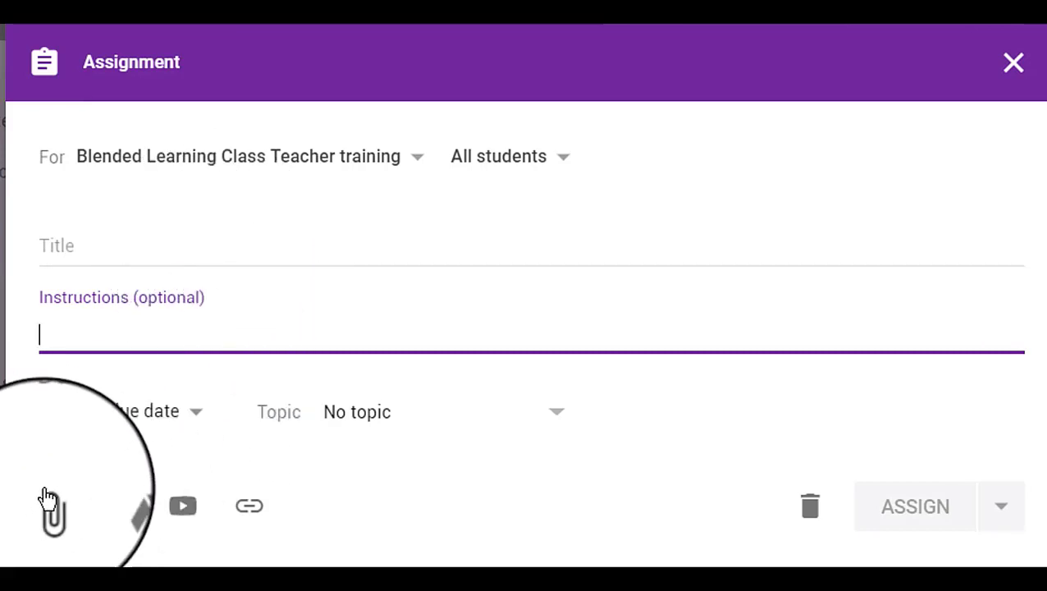
# Set the assignment's due date to tomorrow and assign it to the PowerPoint screen recording topic.
pyautogui.click(181, 430)
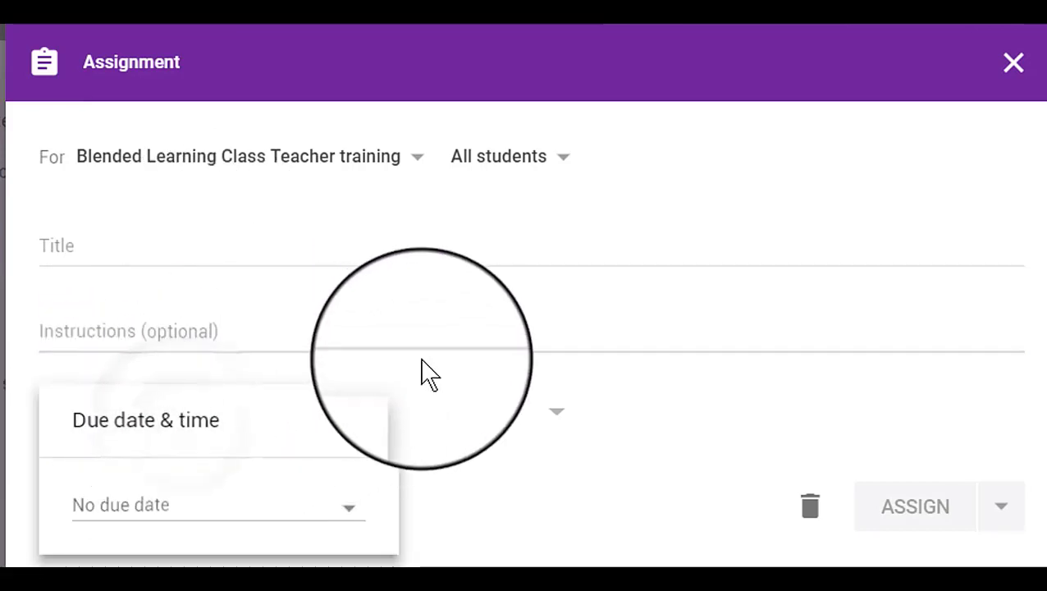
pyautogui.click(261, 502)
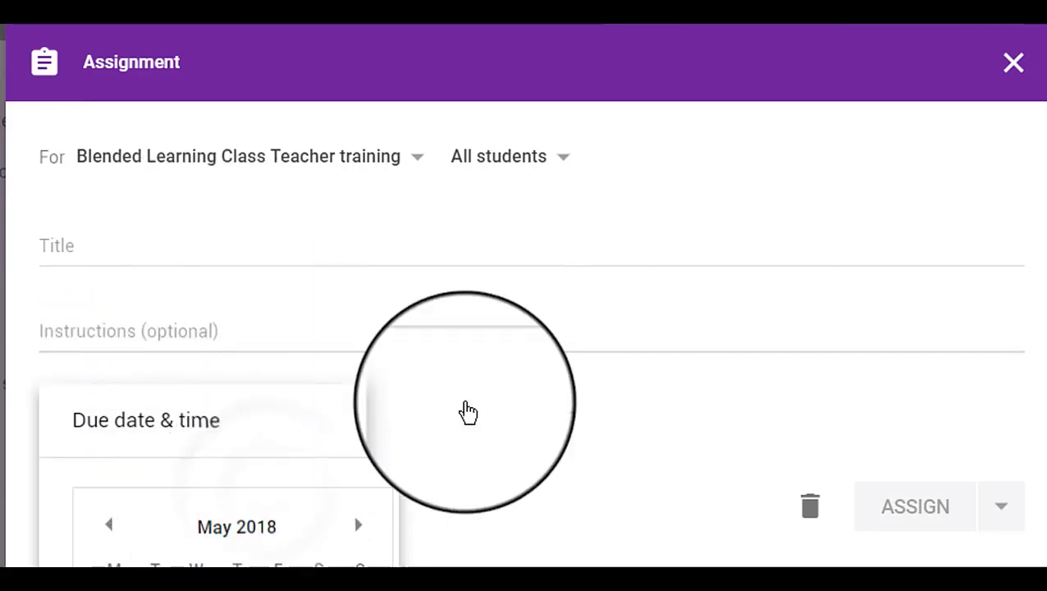
pyautogui.click(608, 339)
pyautogui.click(367, 425)
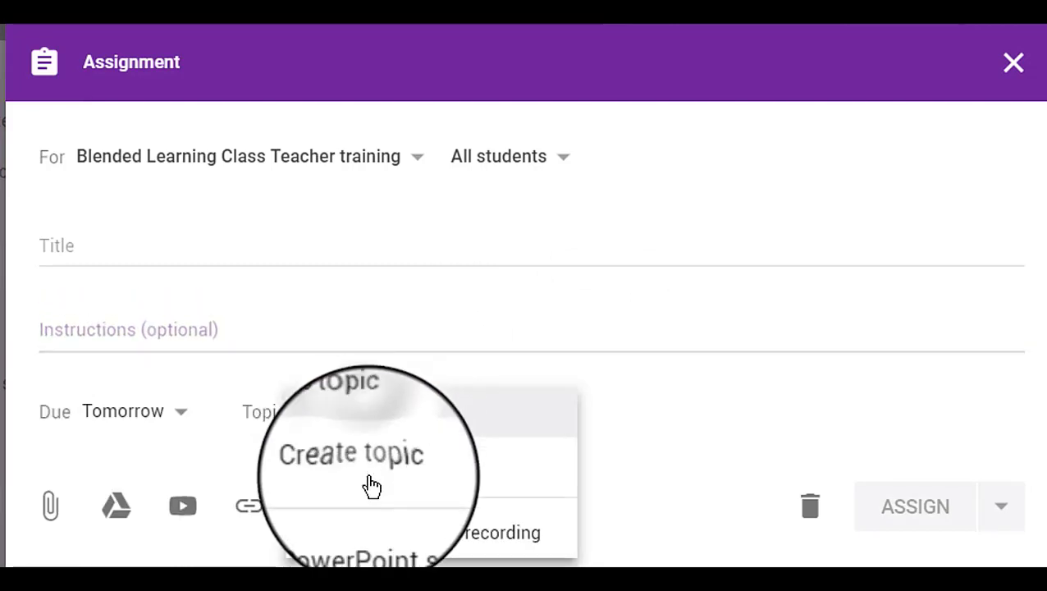
pyautogui.click(367, 542)
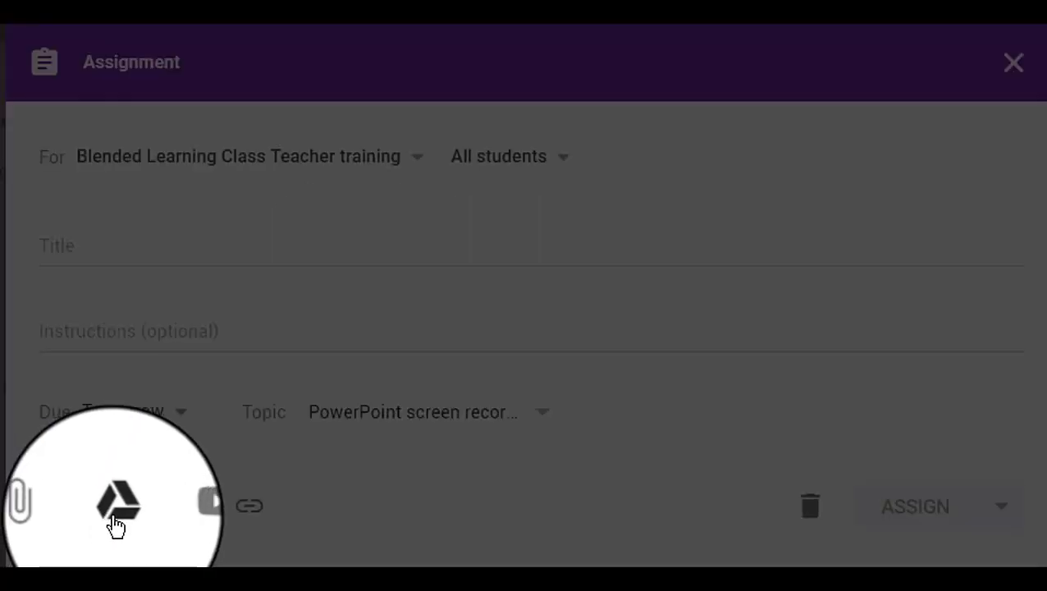
# View the dialog for attaching a web link to the assignment and cancel it.
pyautogui.click(249, 506)
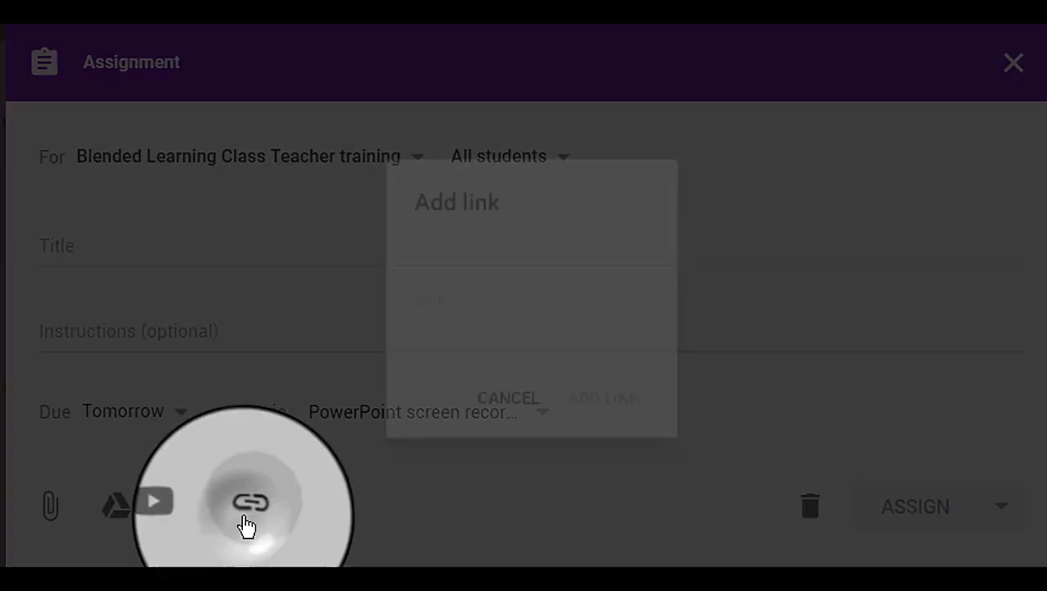
pyautogui.click(514, 432)
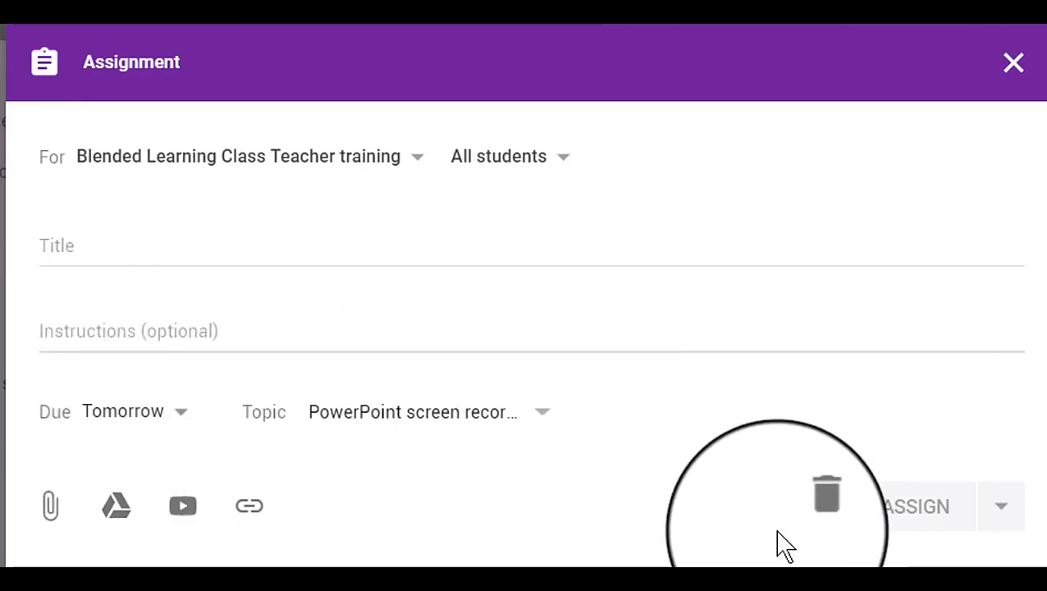
# Title the assignment "Intro to screen recording" and assign it to the class immediately.
pyautogui.click(58, 337)
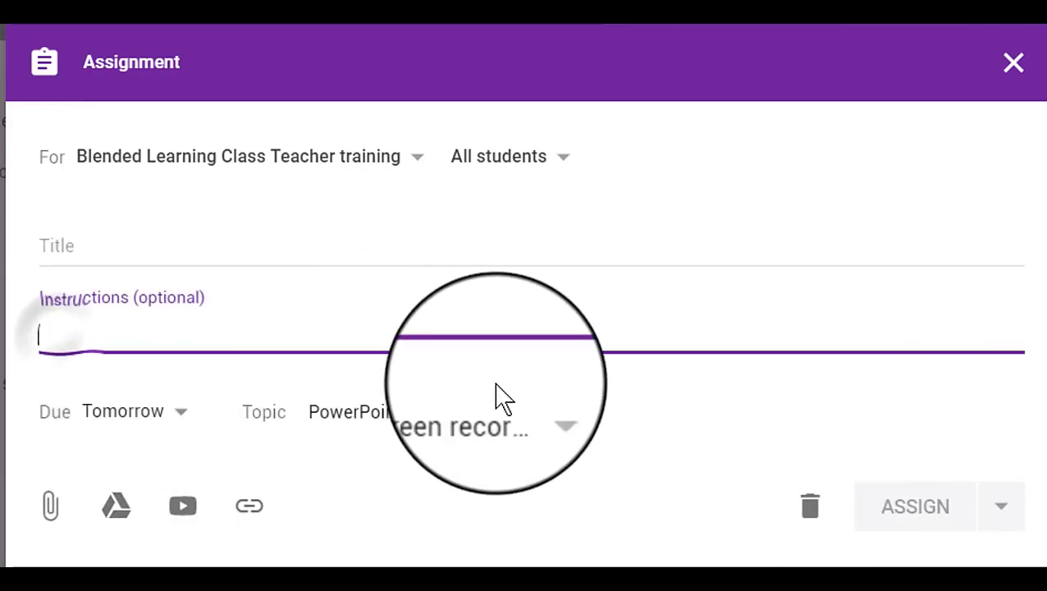
pyautogui.click(194, 245)
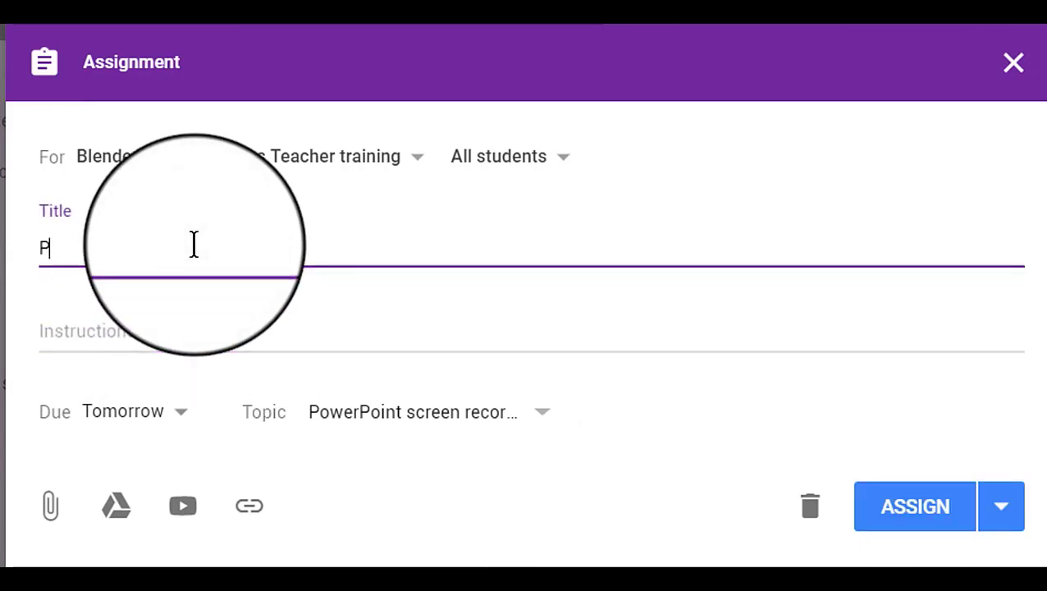
pyautogui.press('BackSpace')
pyautogui.write('Intro to screen recording')
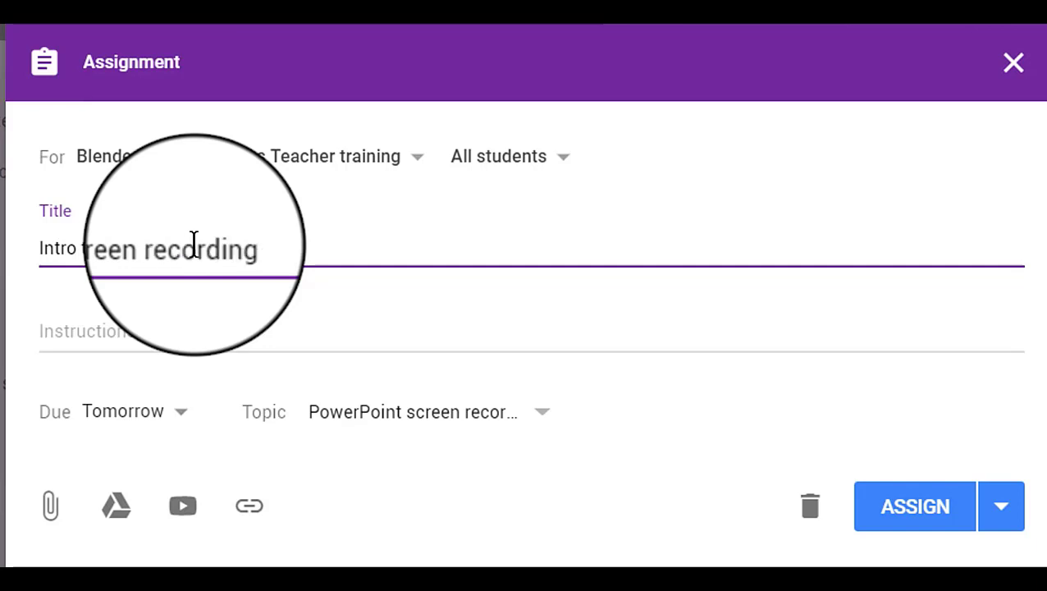
pyautogui.click(995, 504)
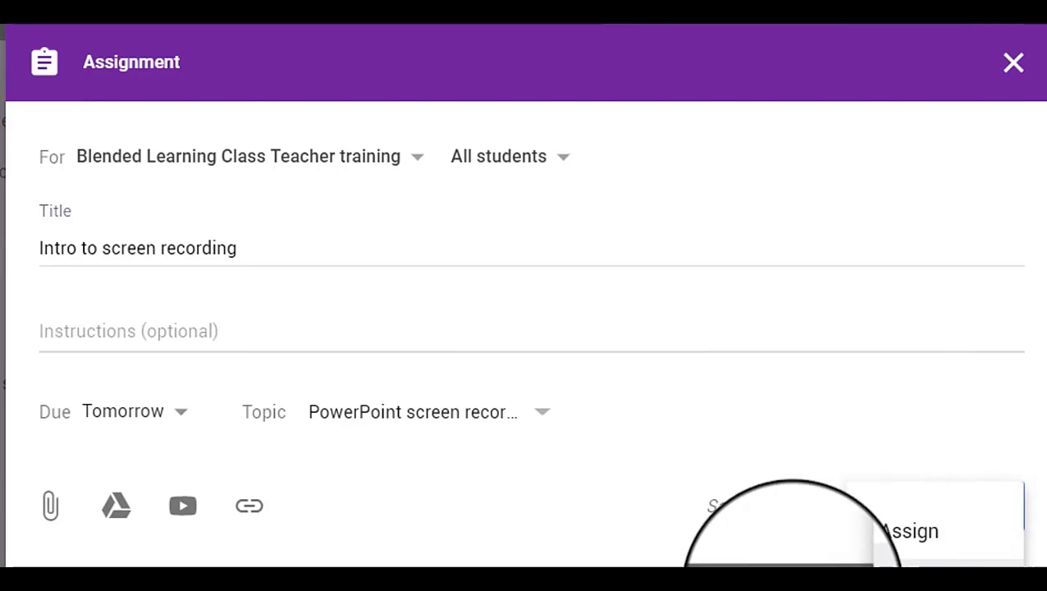
pyautogui.click(742, 550)
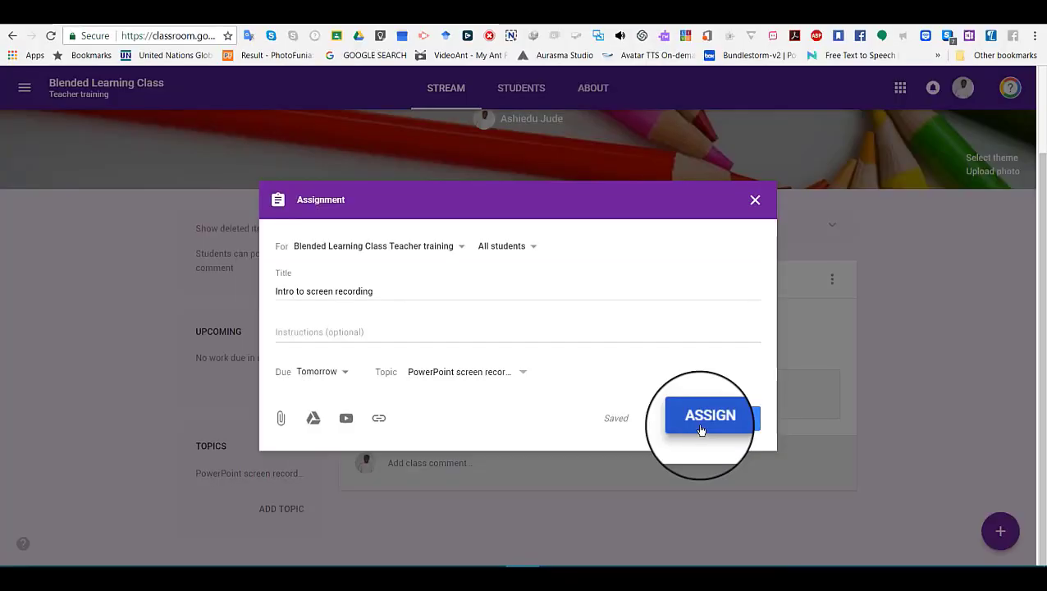
pyautogui.click(896, 516)
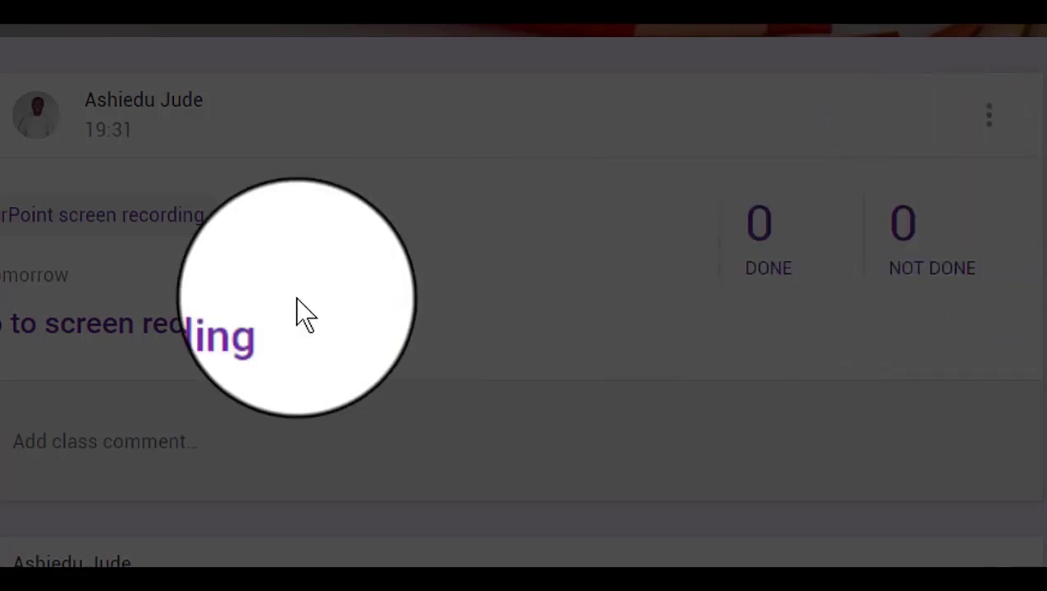
# Review the posts in the class stream and copy the link of the "Intro to screen recording" assignment.
pyautogui.scroll(-2, 524, 296)
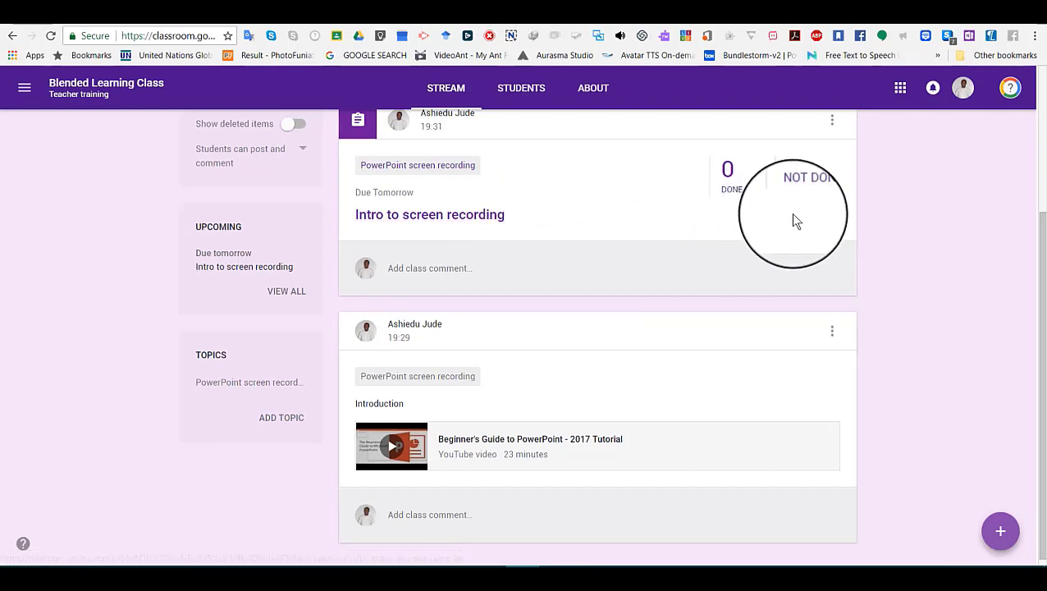
pyautogui.scroll(3, 791, 215)
pyautogui.click(833, 323)
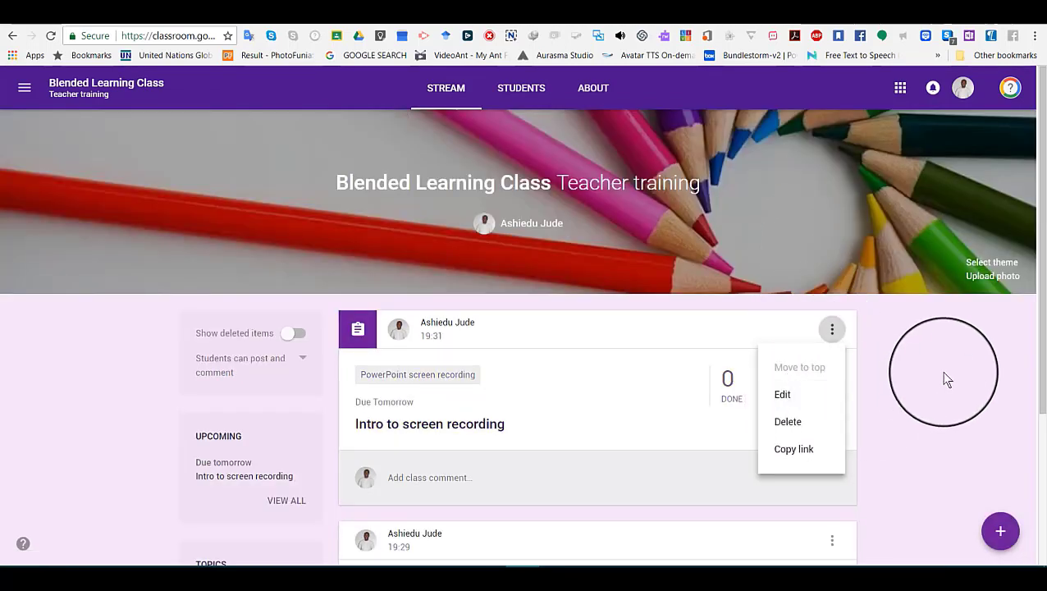
pyautogui.click(825, 463)
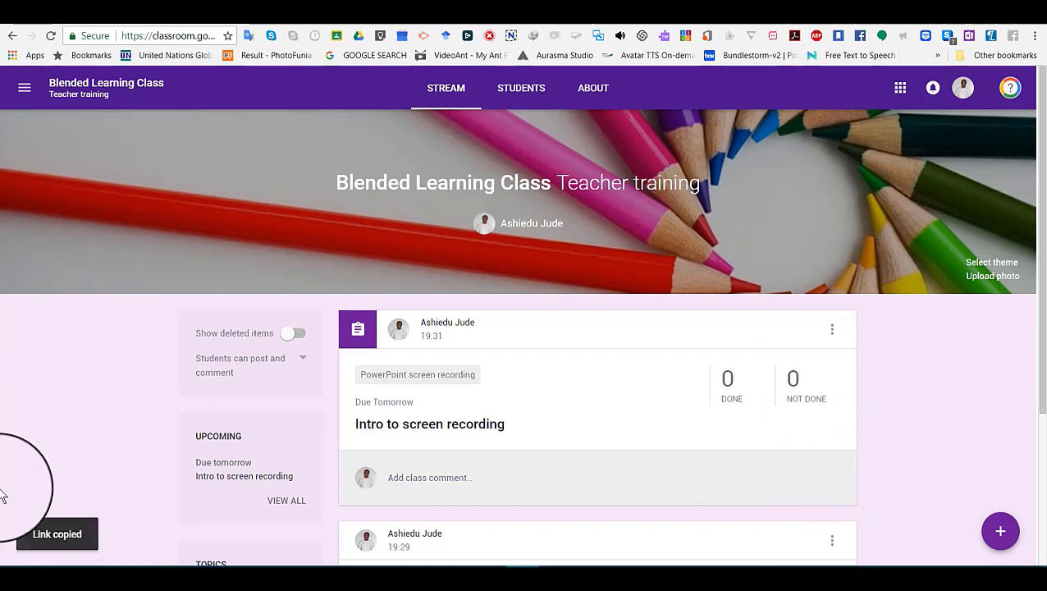
# Start a new question in the class stream and view the list of classes it can be posted to.
pyautogui.scroll(-2, 1032, 329)
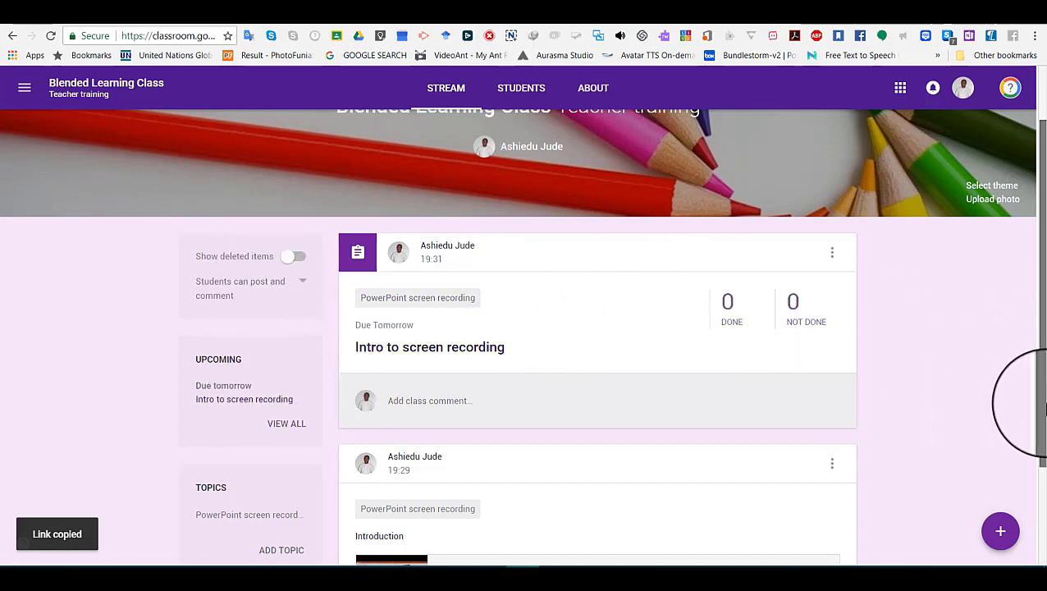
pyautogui.moveTo(1045, 403); pyautogui.dragTo(1045, 425)
pyautogui.moveTo(1005, 528)
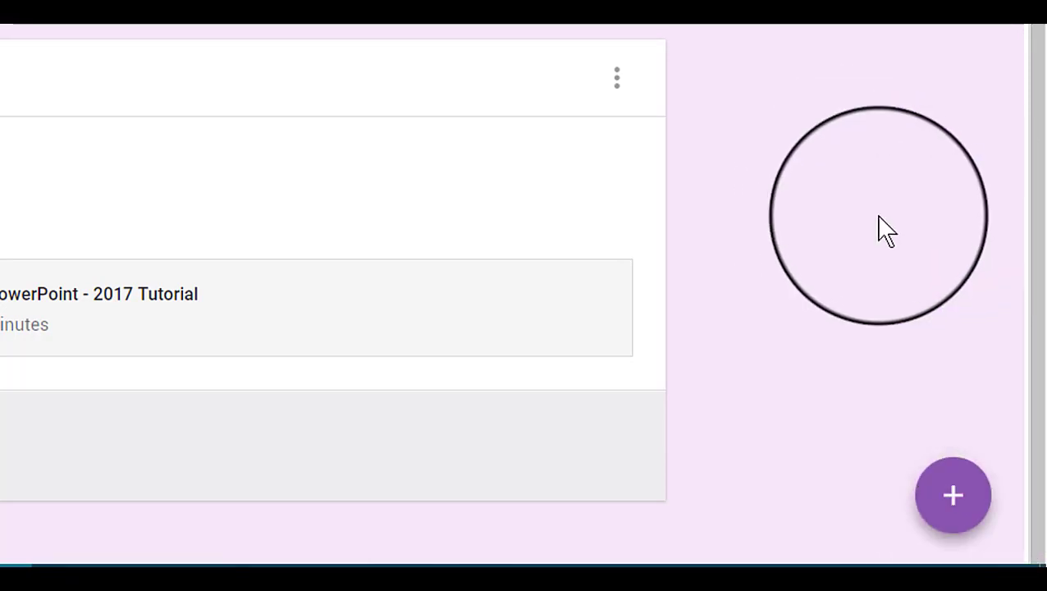
pyautogui.moveTo(973, 518)
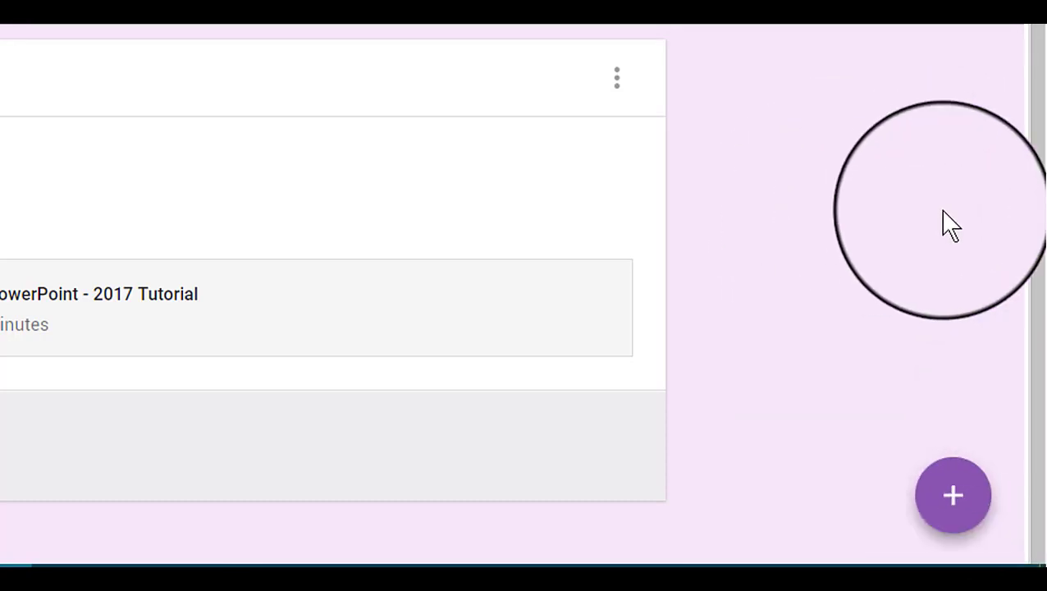
pyautogui.click(959, 212)
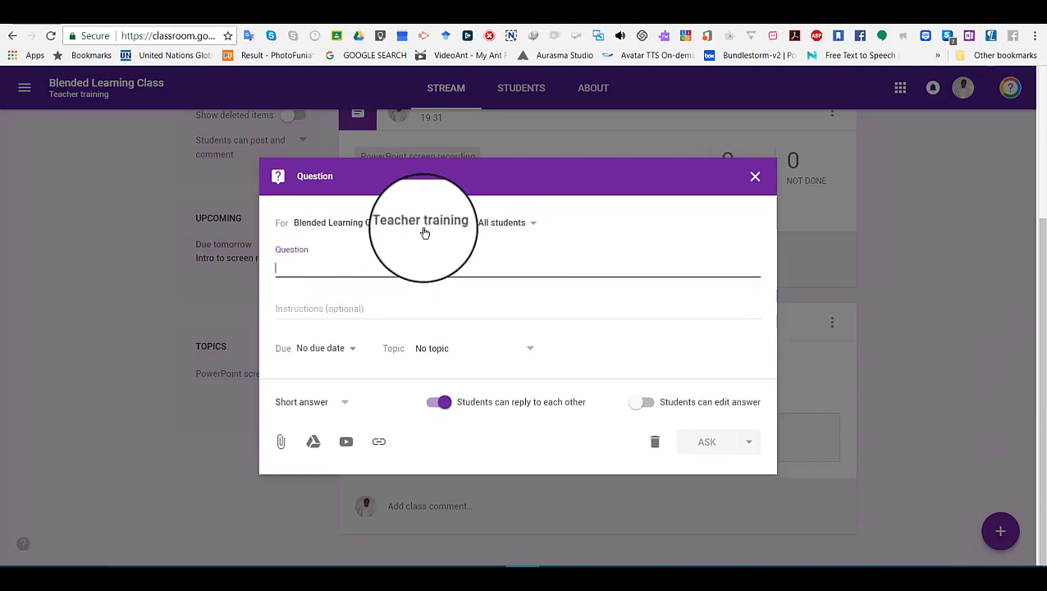
pyautogui.click(442, 228)
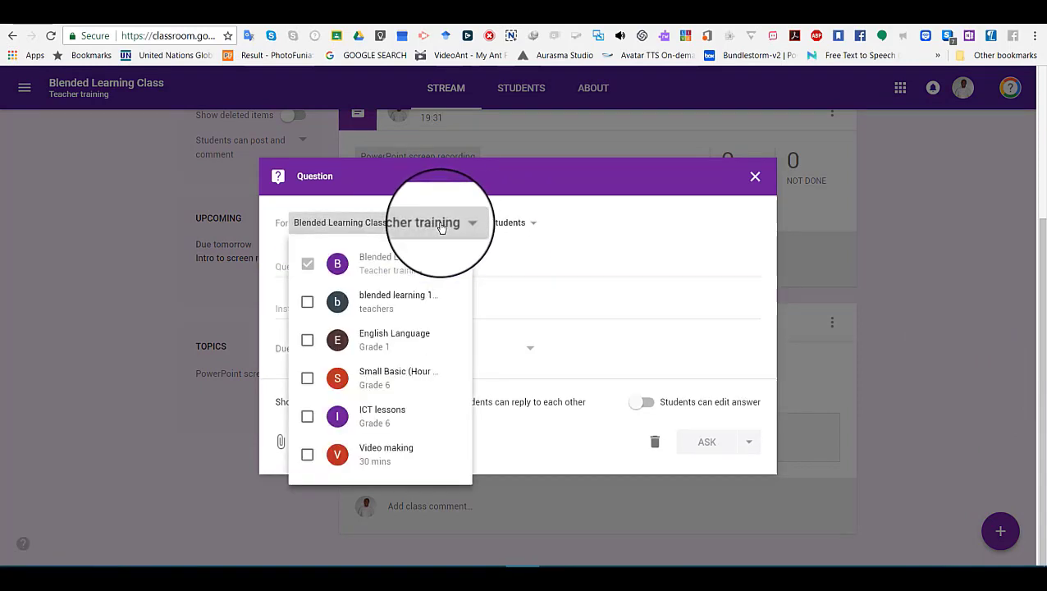
pyautogui.click(442, 228)
# Look through the question's text fields and its short answer and multiple choice types.
pyautogui.click(298, 264)
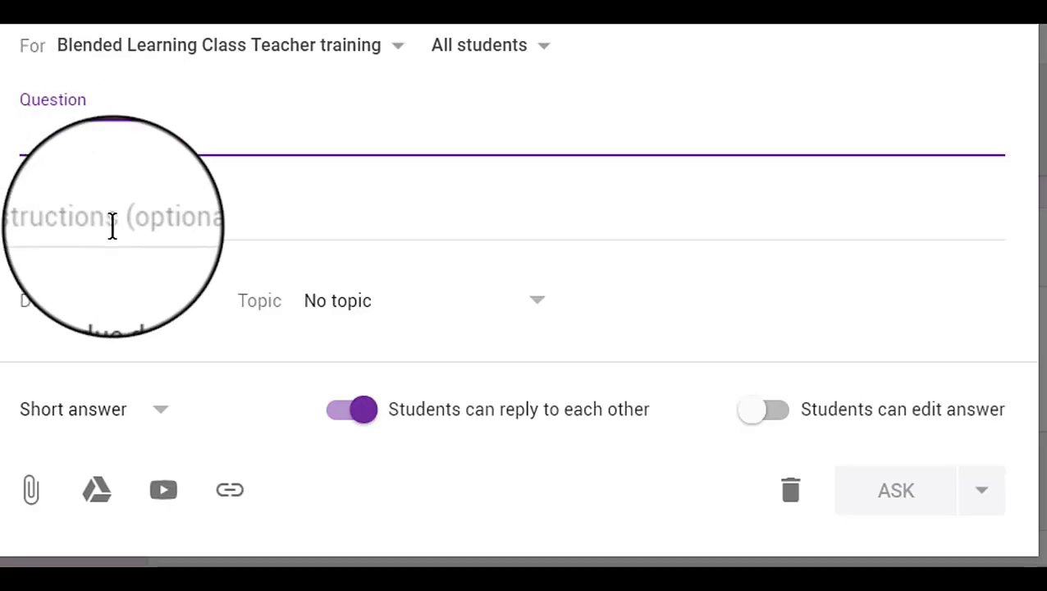
pyautogui.click(113, 228)
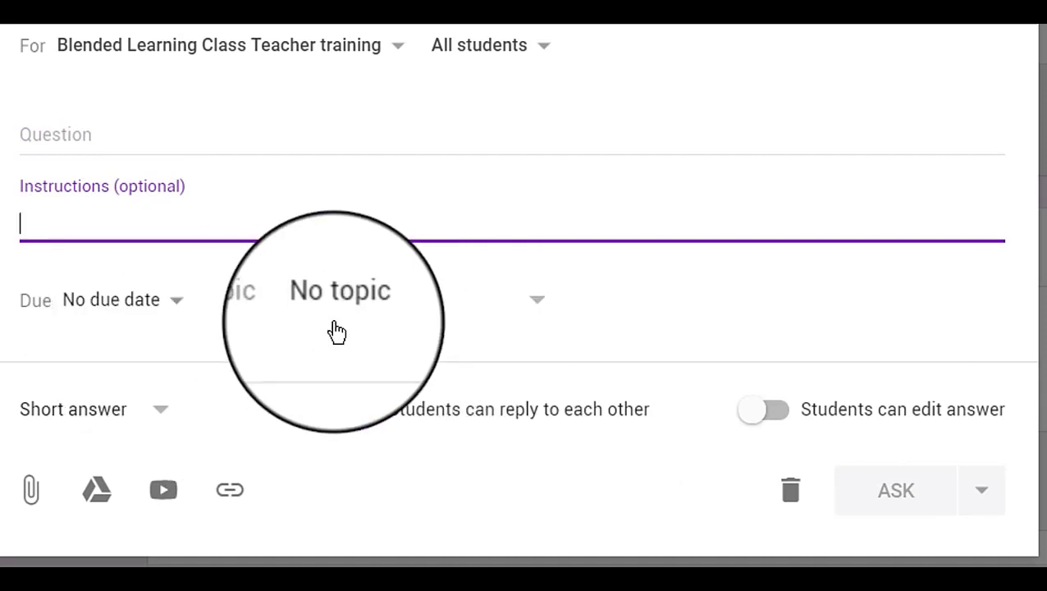
pyautogui.click(149, 427)
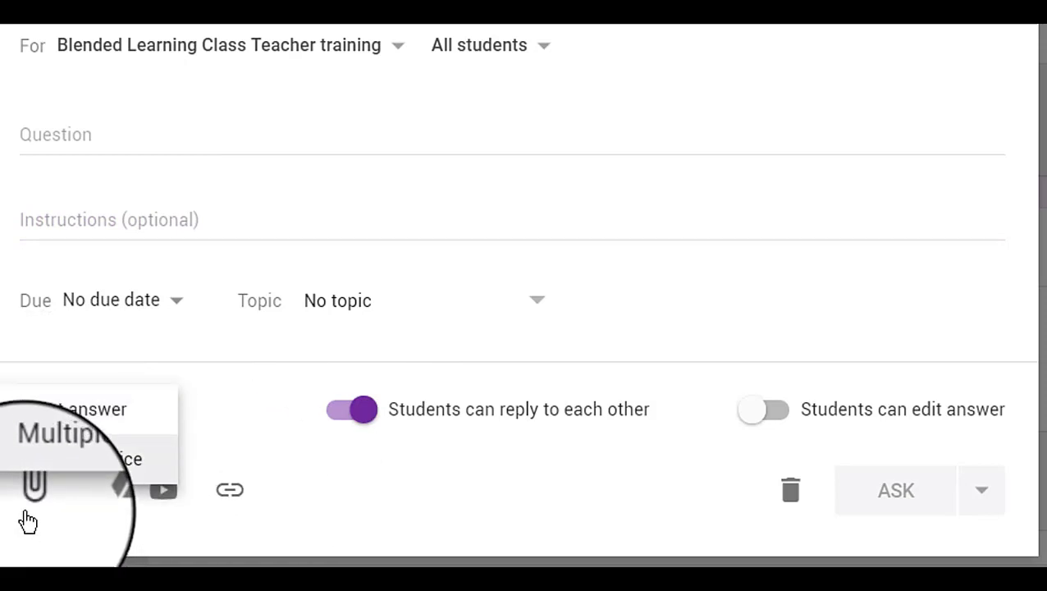
pyautogui.click(27, 550)
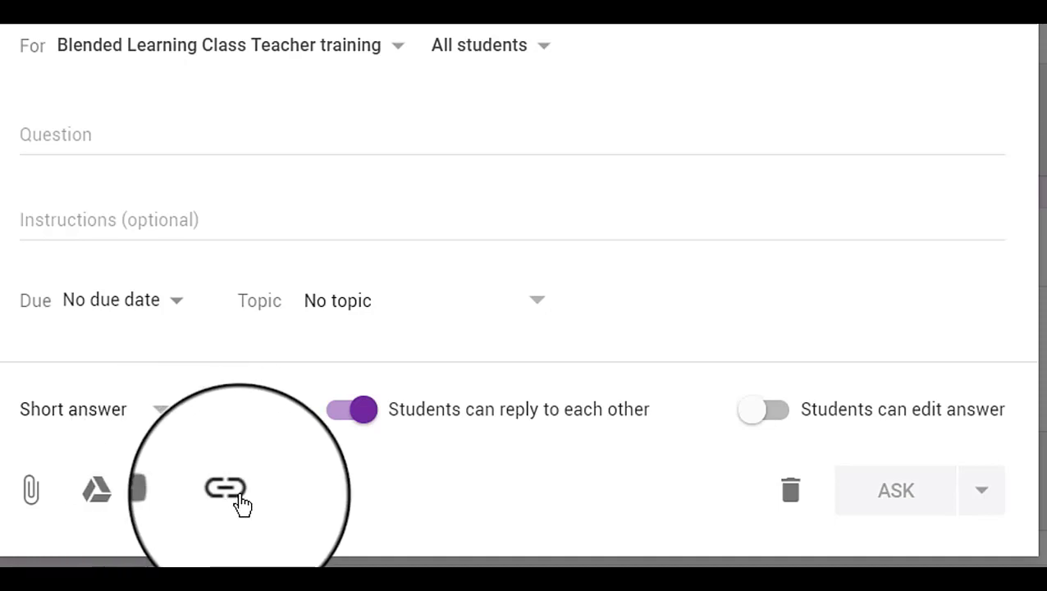
# Try the question's option for editing answers and turn off students' replies to each other.
pyautogui.click(784, 429)
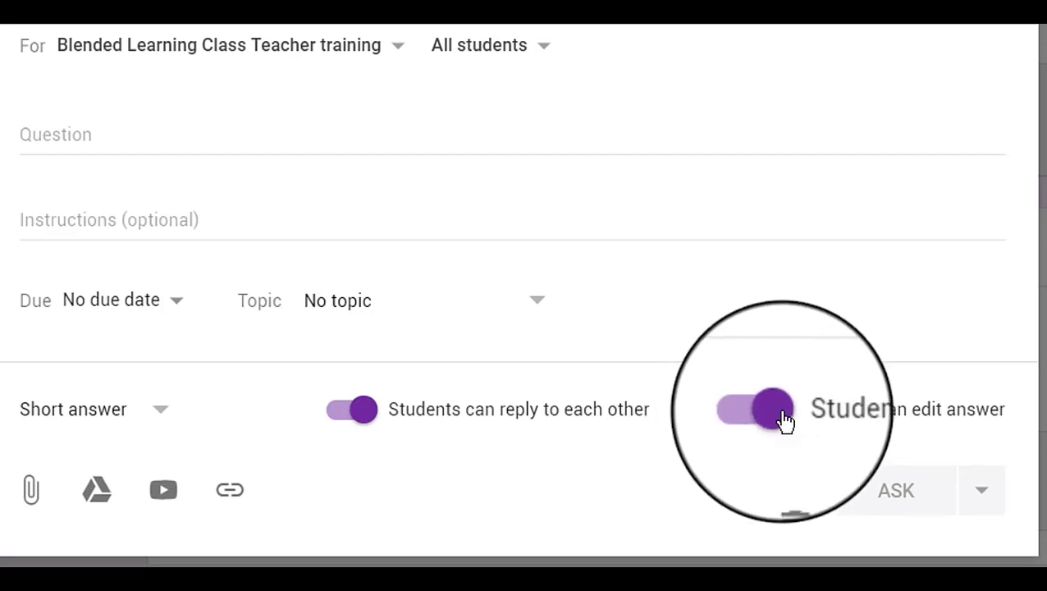
pyautogui.click(749, 420)
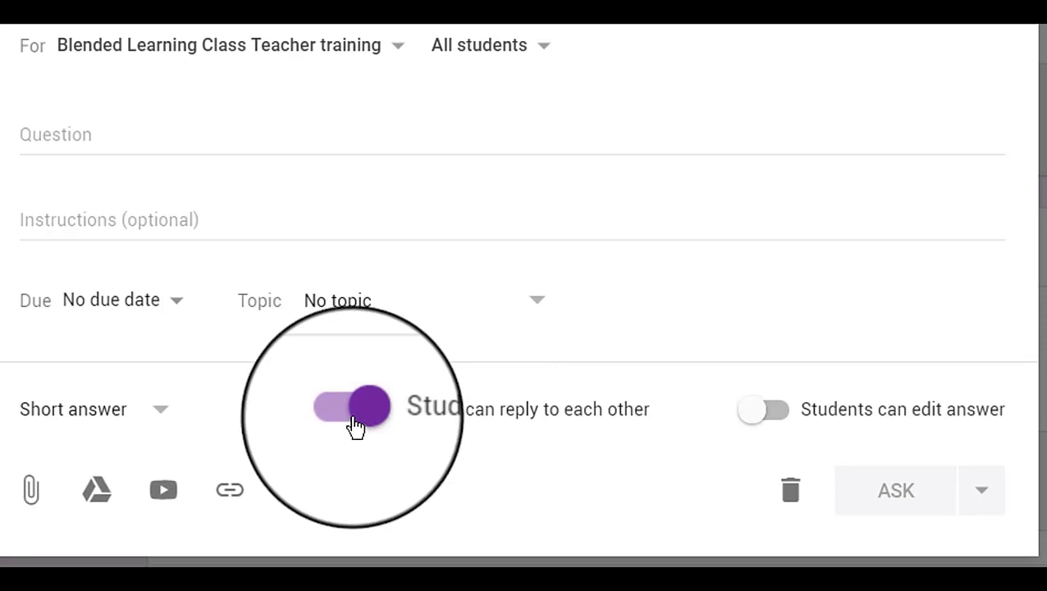
pyautogui.click(347, 425)
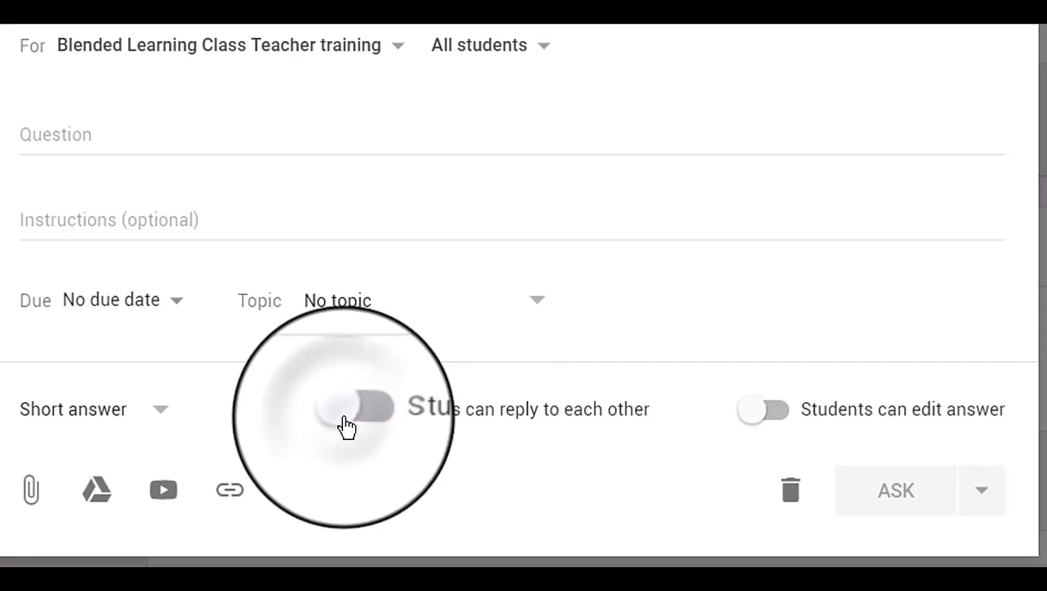
pyautogui.click(363, 425)
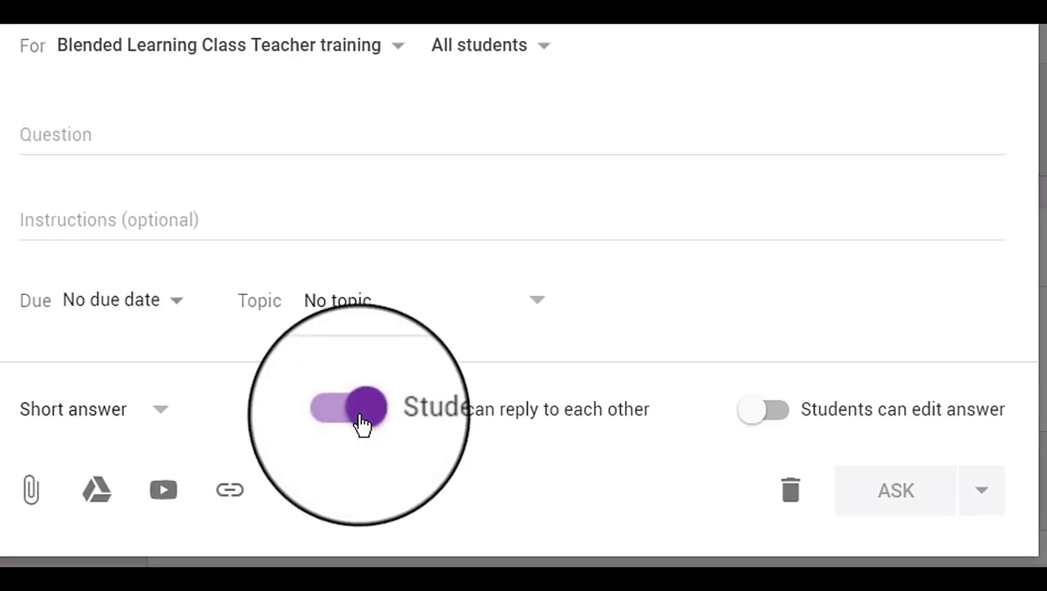
pyautogui.click(351, 423)
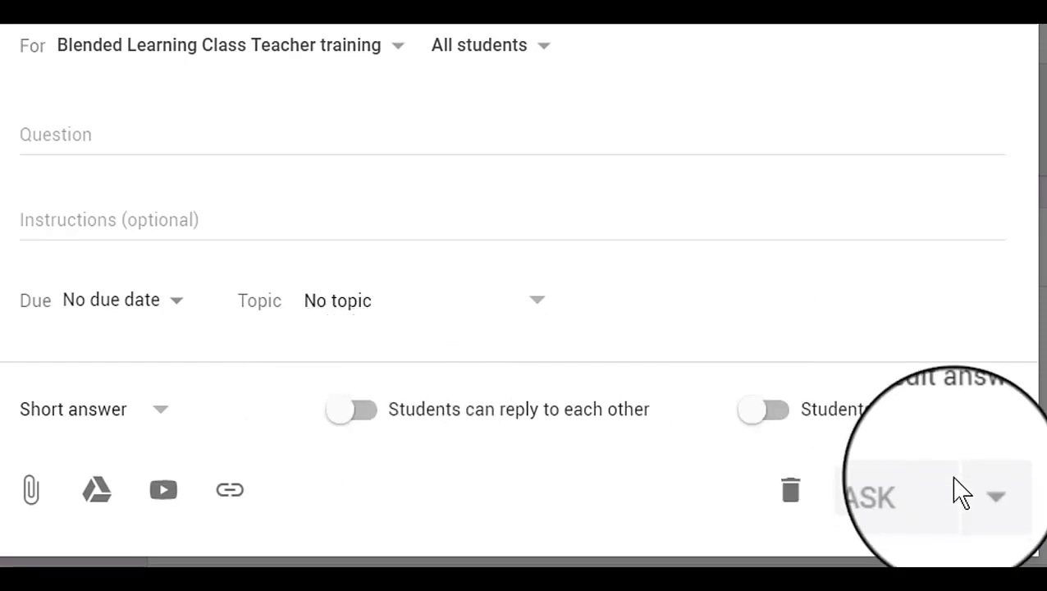
# Set the question's due date to 31 May 2018.
pyautogui.click(63, 135)
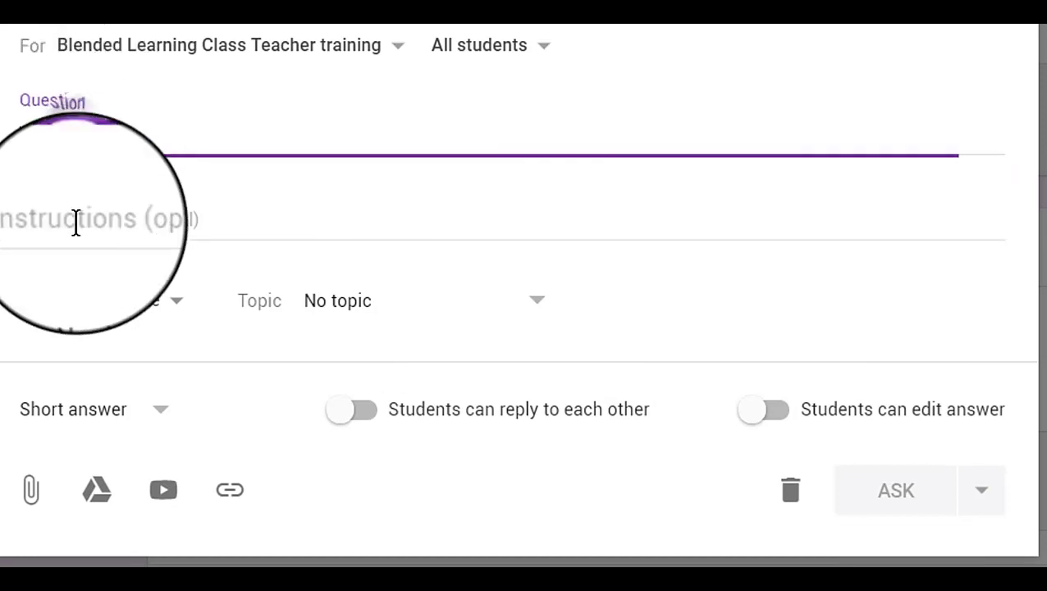
pyautogui.click(75, 221)
pyautogui.click(357, 302)
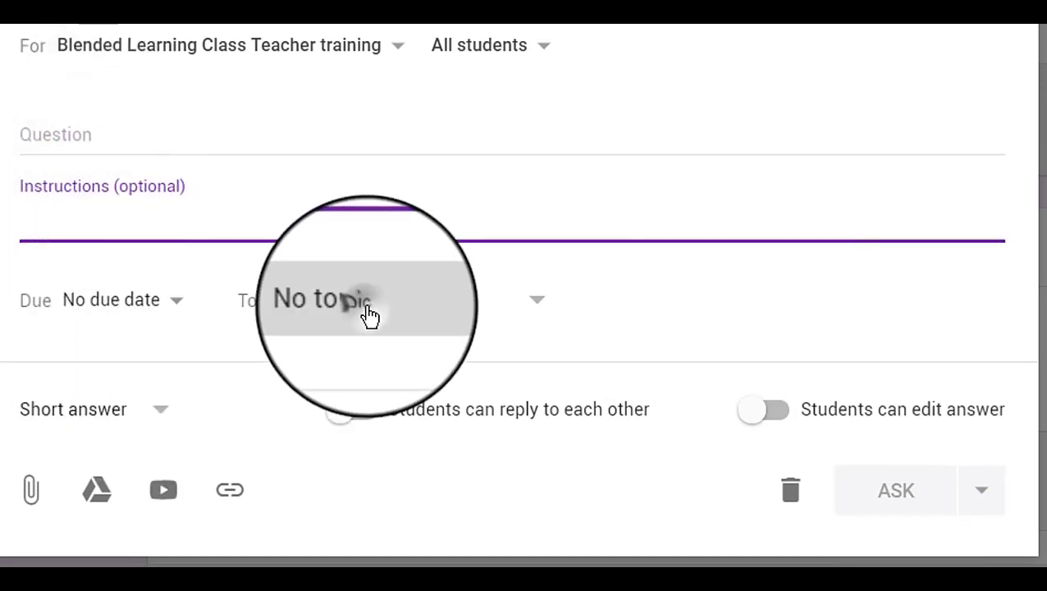
pyautogui.click(174, 302)
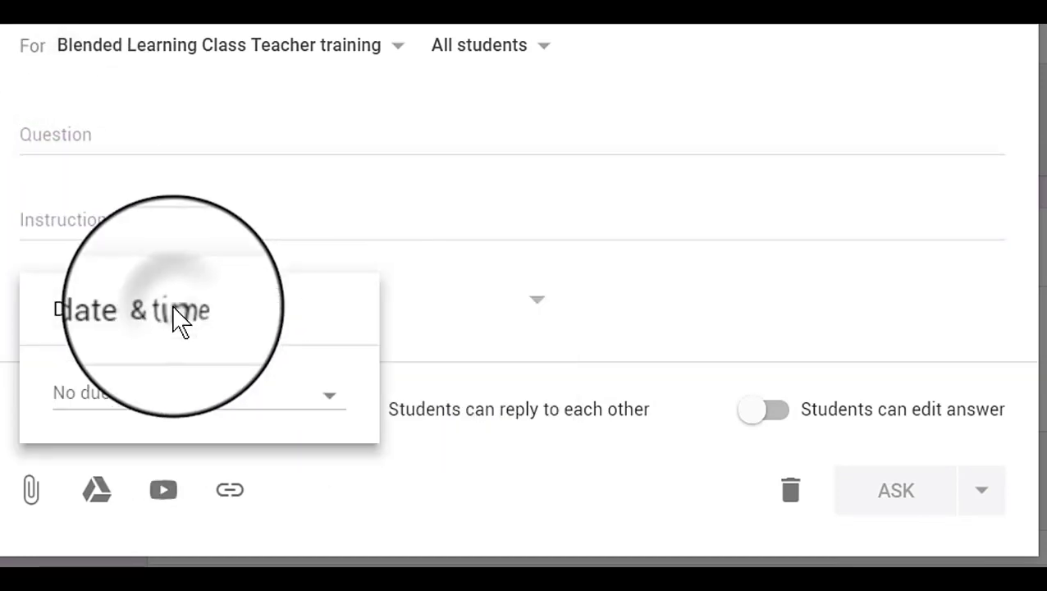
pyautogui.click(130, 405)
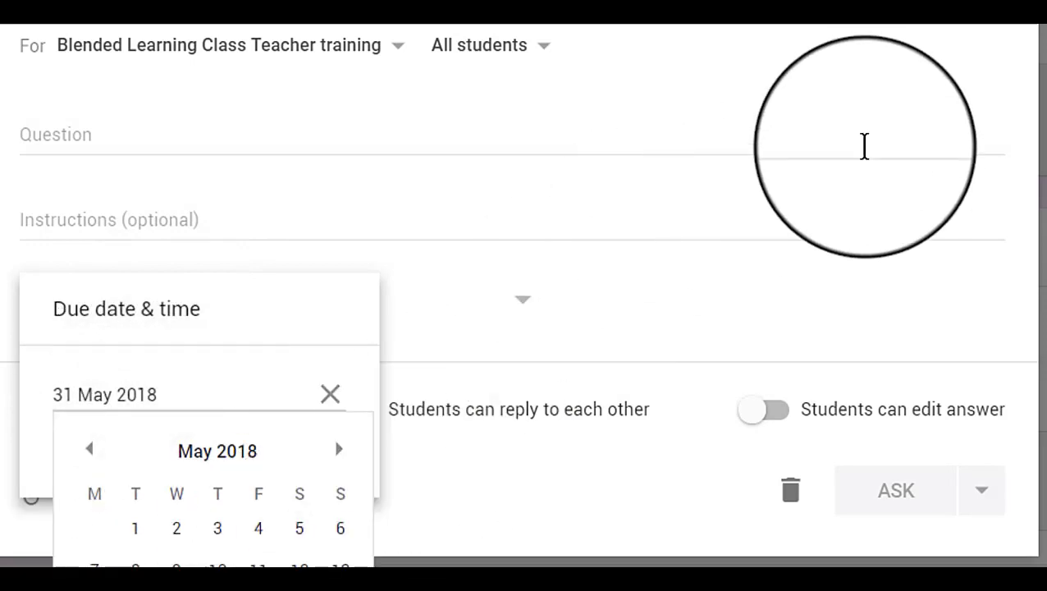
pyautogui.click(865, 146)
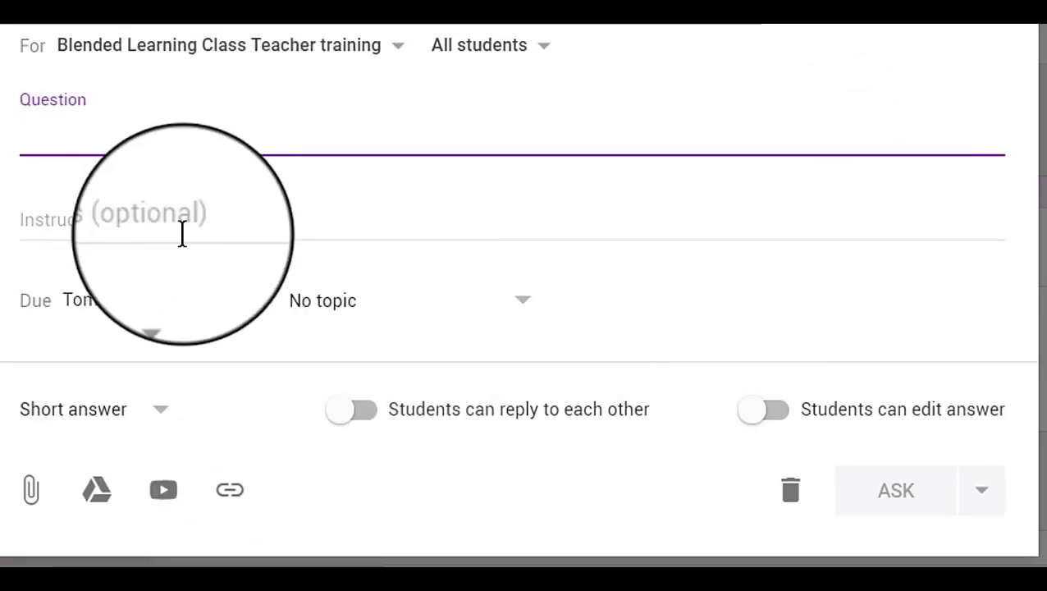
# Switch the question to multiple choice, add a second answer option, and close the question without asking it.
pyautogui.click(150, 414)
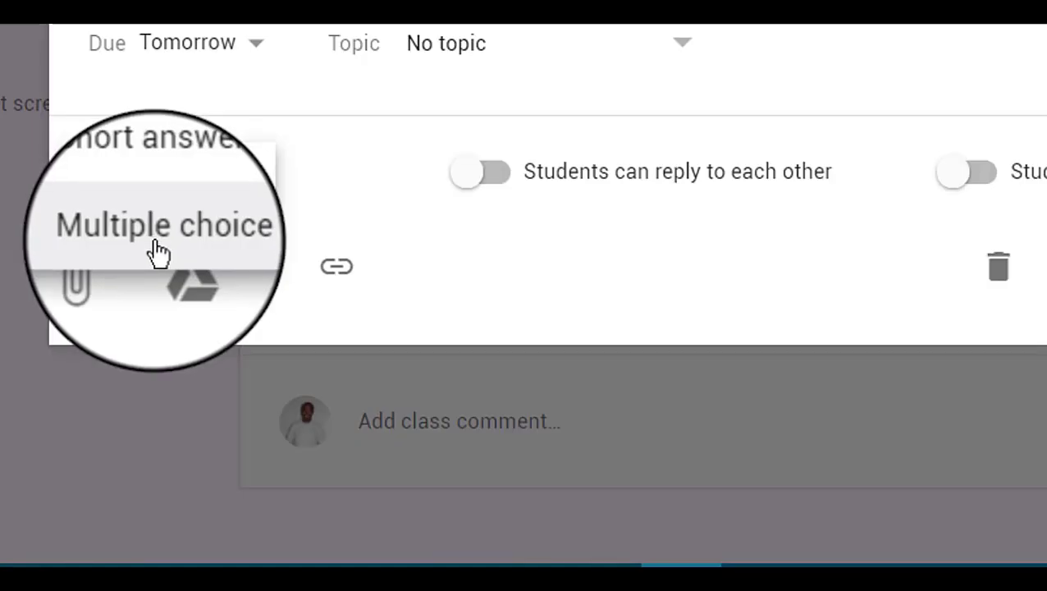
pyautogui.click(167, 253)
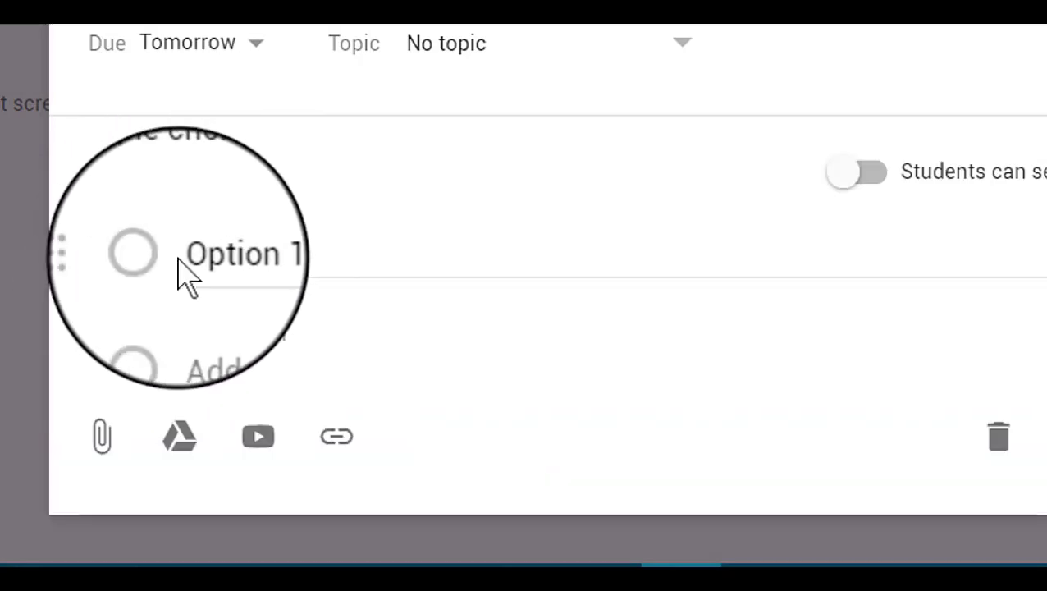
pyautogui.click(279, 256)
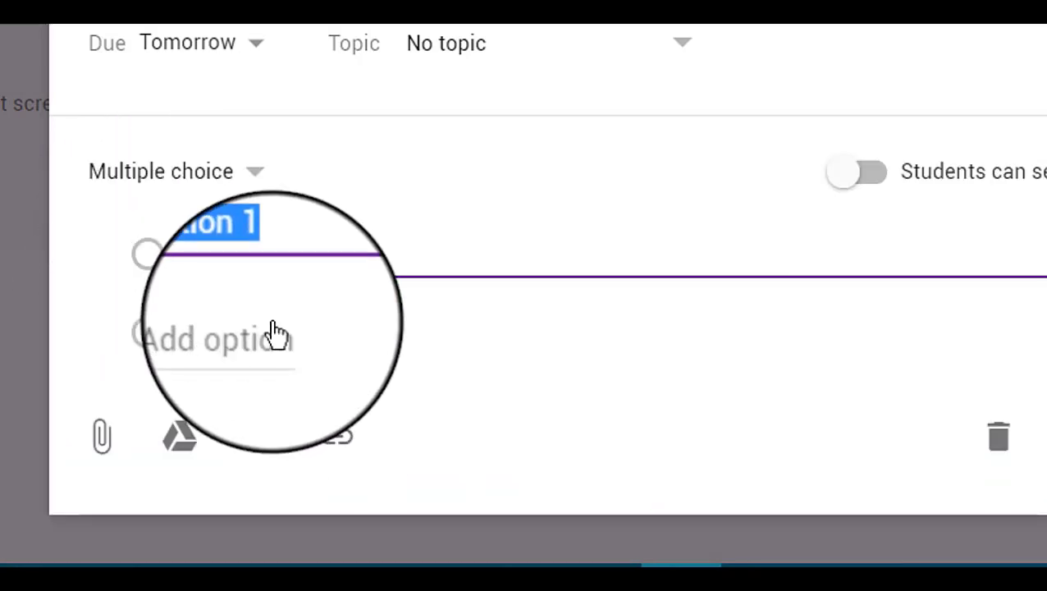
pyautogui.click(267, 350)
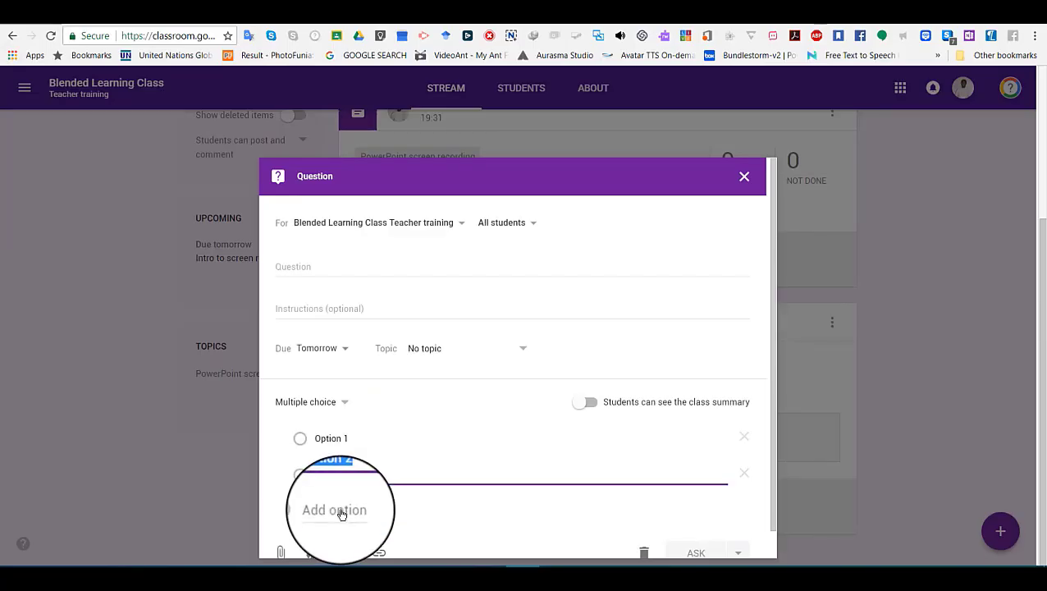
pyautogui.moveTo(426, 151); pyautogui.dragTo(412, 131)
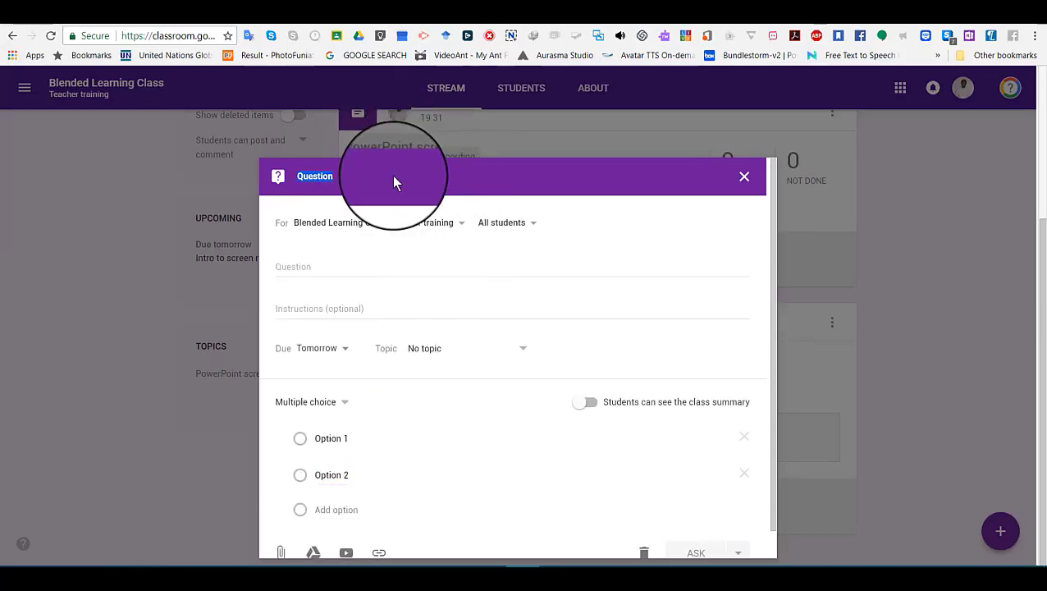
pyautogui.moveTo(392, 175)
pyautogui.mouseDown()
pyautogui.moveTo(353, 166)
pyautogui.moveTo(402, 167)
pyautogui.mouseUp()
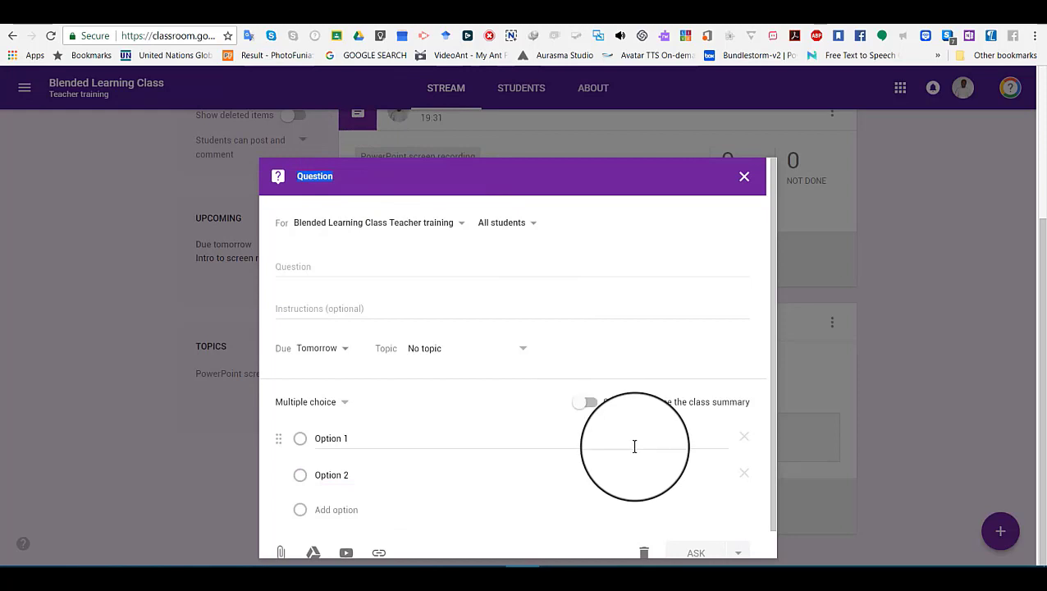
pyautogui.scroll(-1, 575, 459)
pyautogui.scroll(1, 723, 215)
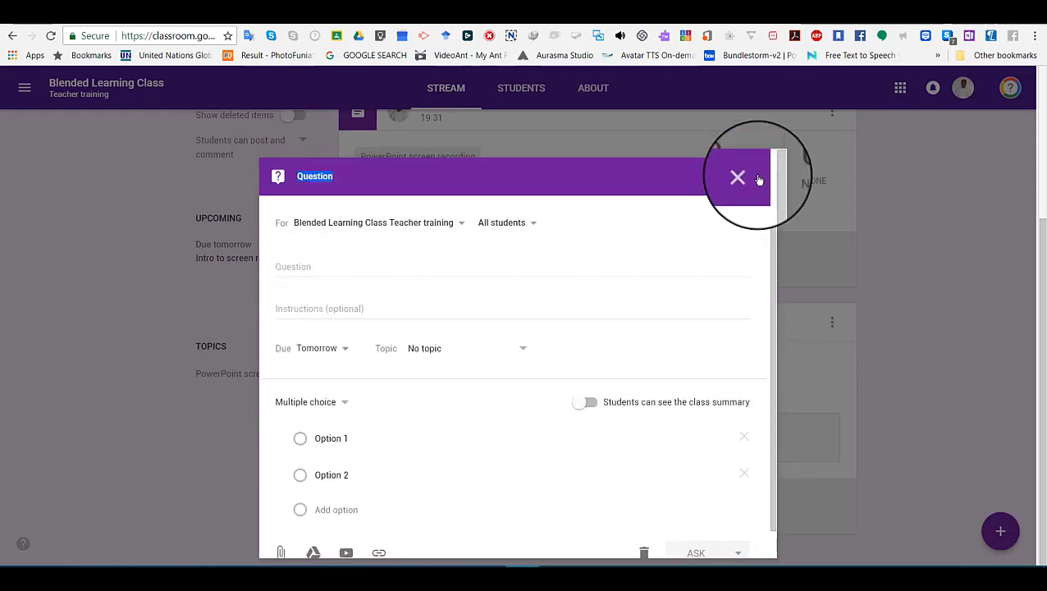
pyautogui.click(739, 175)
# View the classes from which a post can be reused and close the class selection.
pyautogui.moveTo(1001, 527)
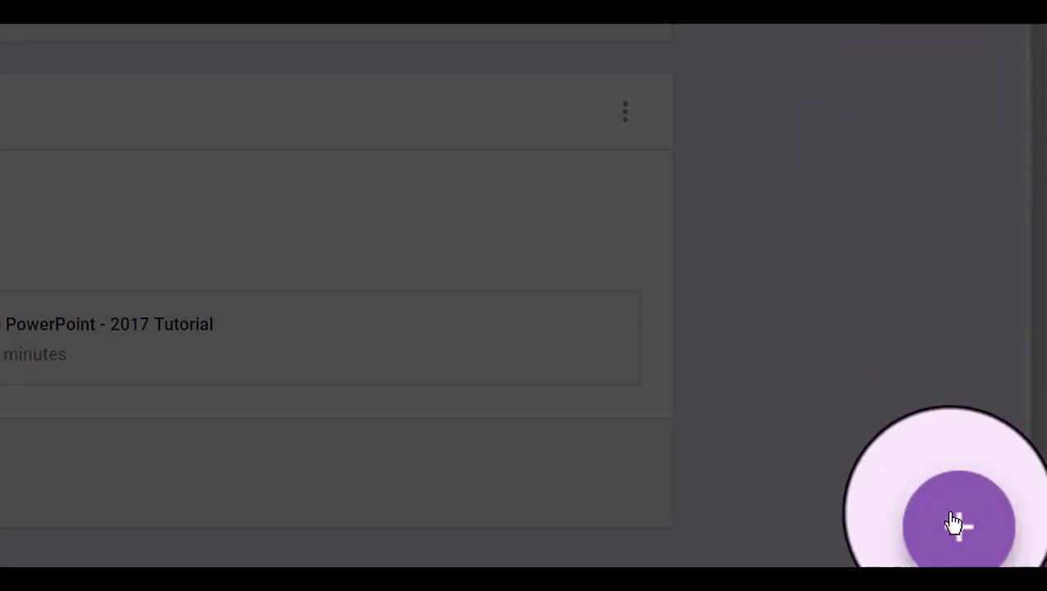
pyautogui.moveTo(957, 523)
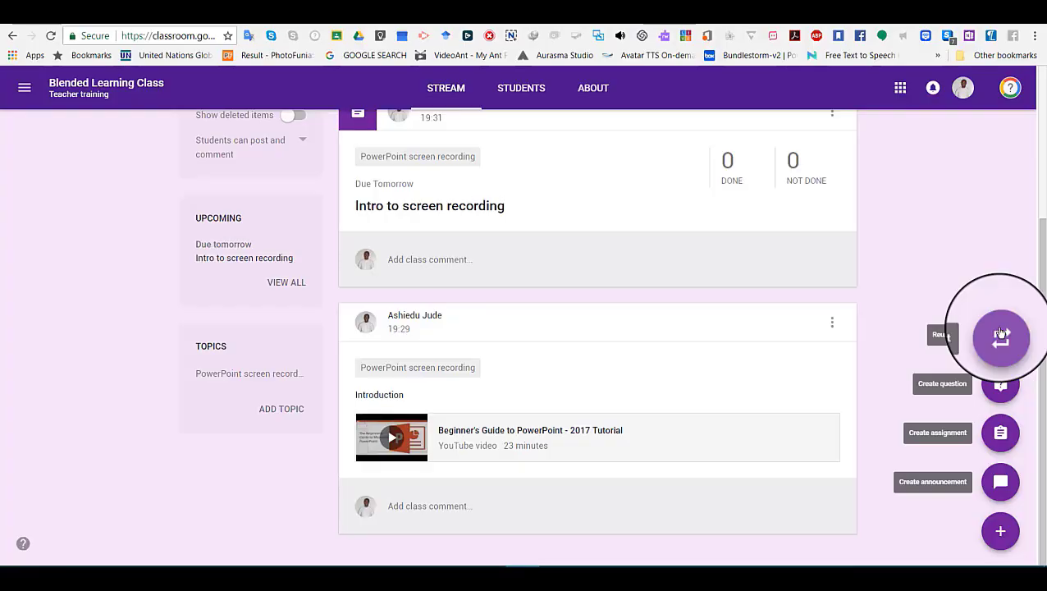
pyautogui.click(956, 135)
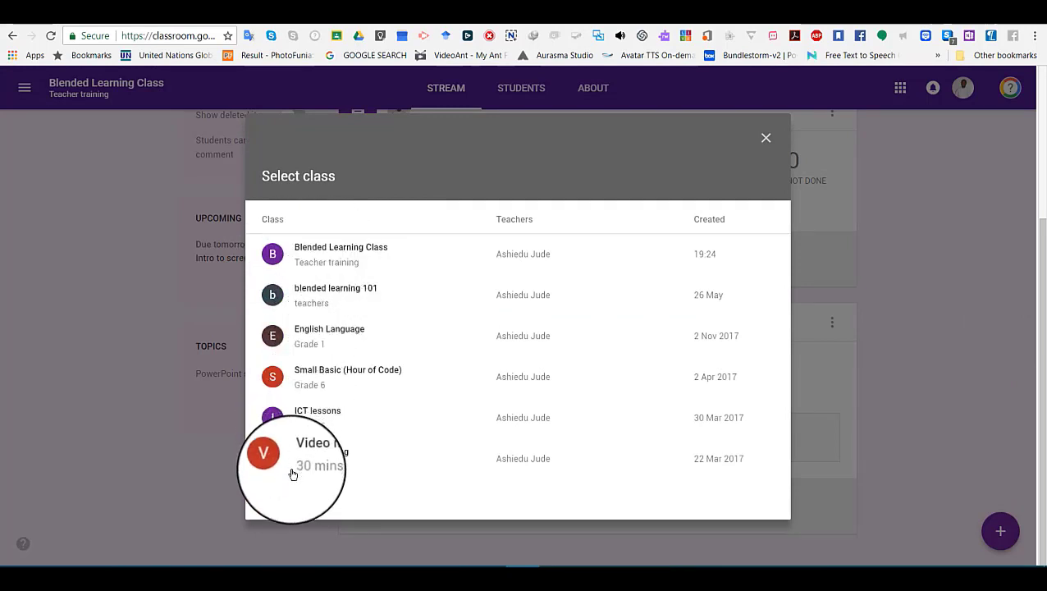
pyautogui.click(766, 138)
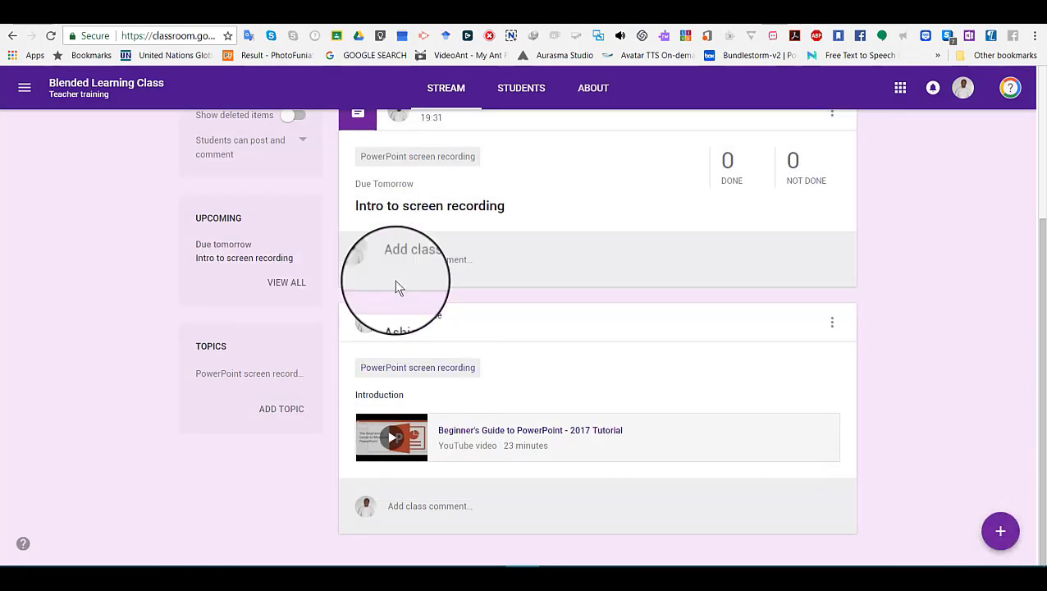
# Go to the class's student page and display the class code enlarged.
pyautogui.scroll(3, 278, 172)
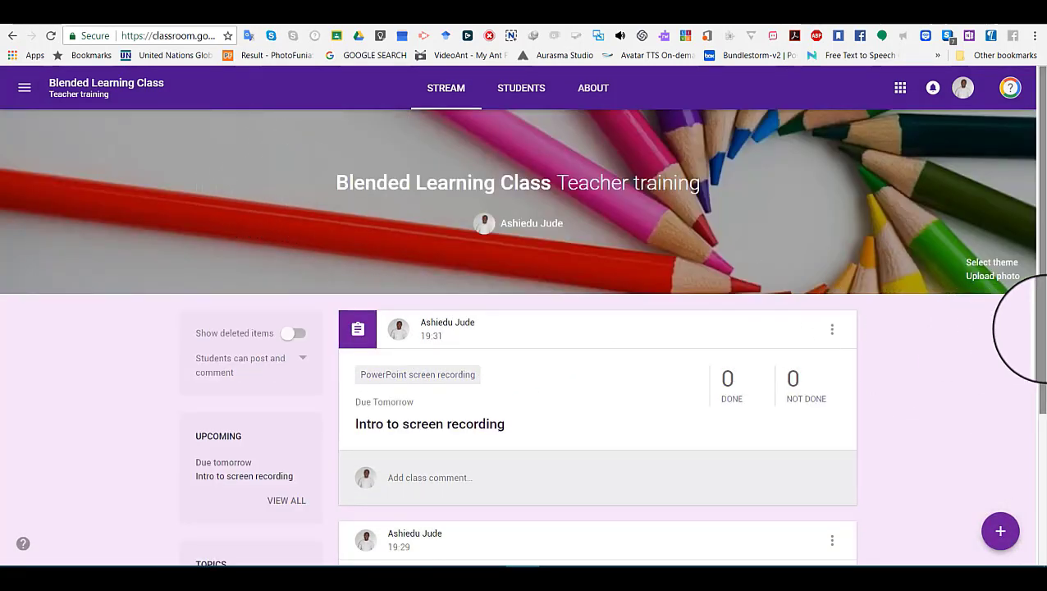
pyautogui.moveTo(1039, 328)
pyautogui.mouseDown()
pyautogui.moveTo(1039, 472)
pyautogui.moveTo(1036, 293)
pyautogui.mouseUp()
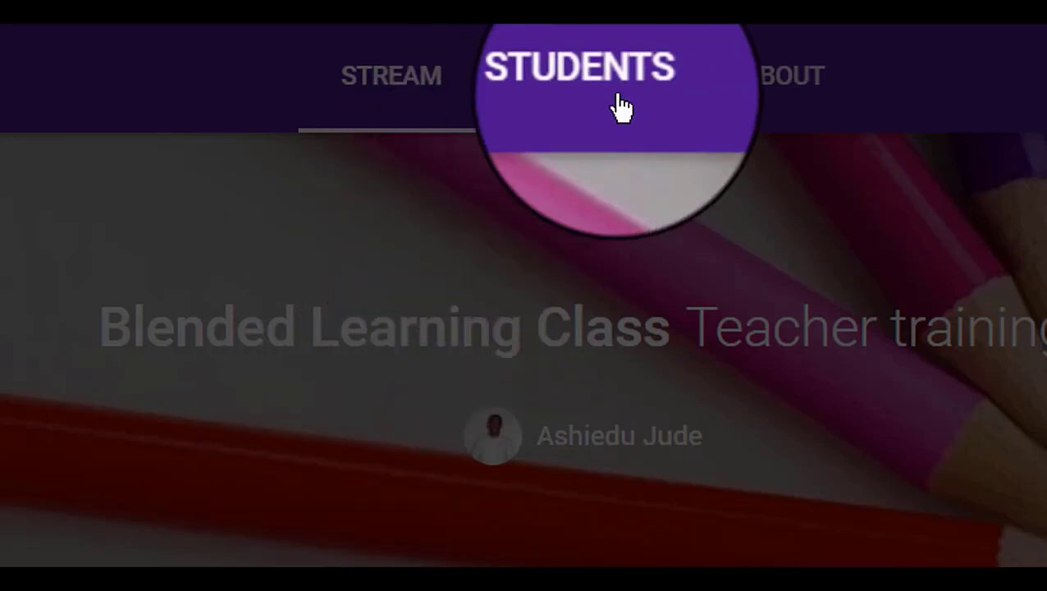
pyautogui.click(621, 106)
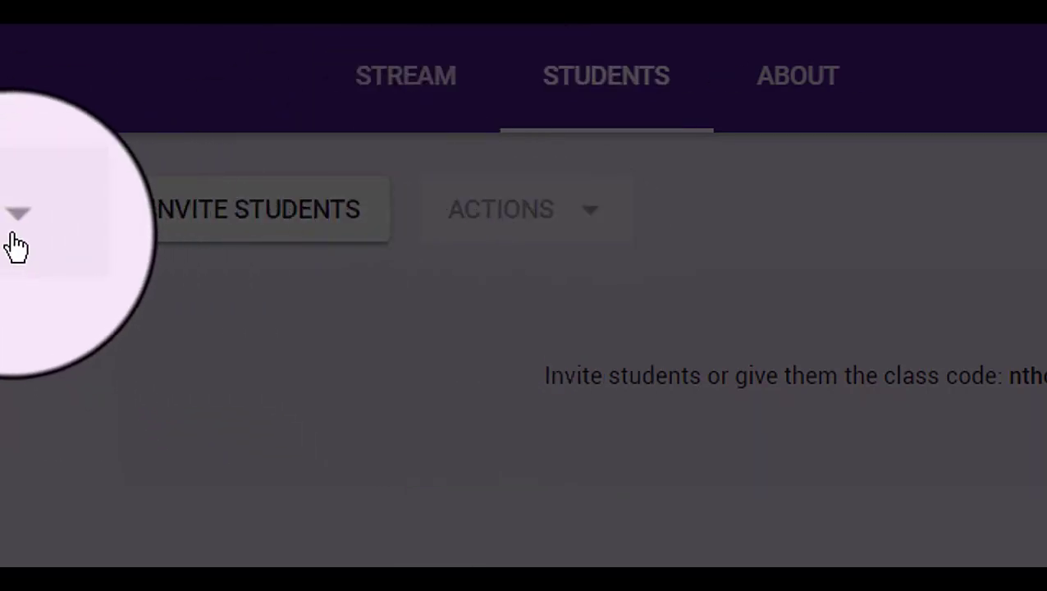
pyautogui.click(15, 236)
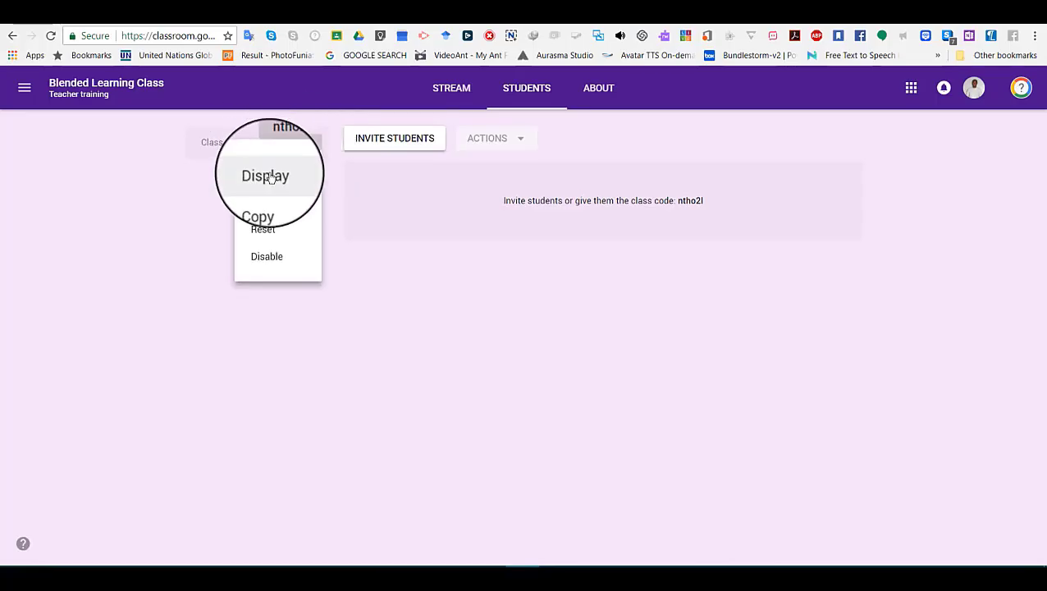
pyautogui.click(266, 176)
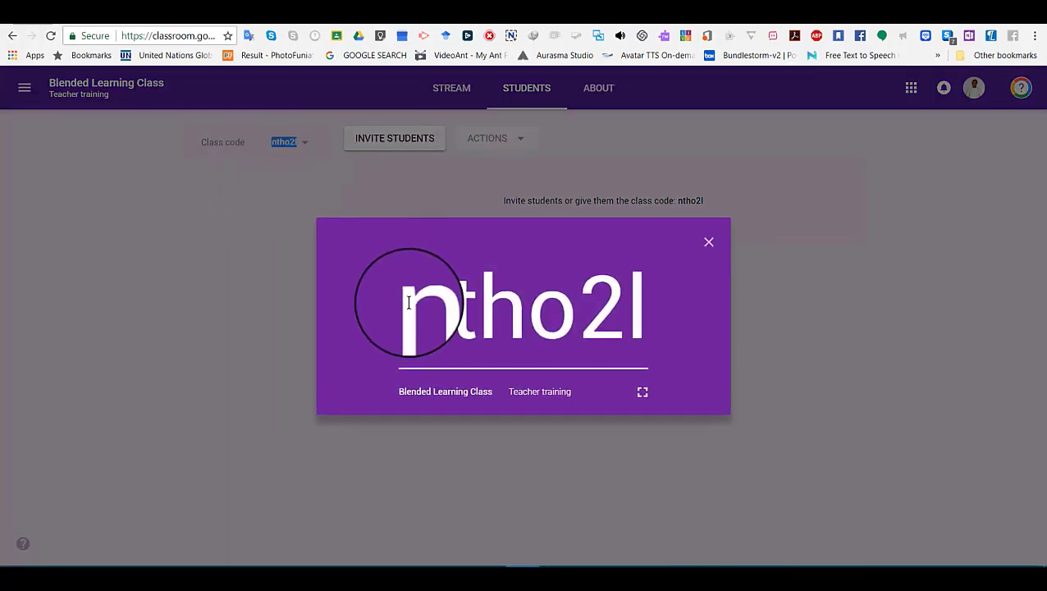
# Highlight and close the enlarged class code, and view the options for displaying, copying, resetting or disabling it.
pyautogui.moveTo(408, 302); pyautogui.dragTo(645, 306)
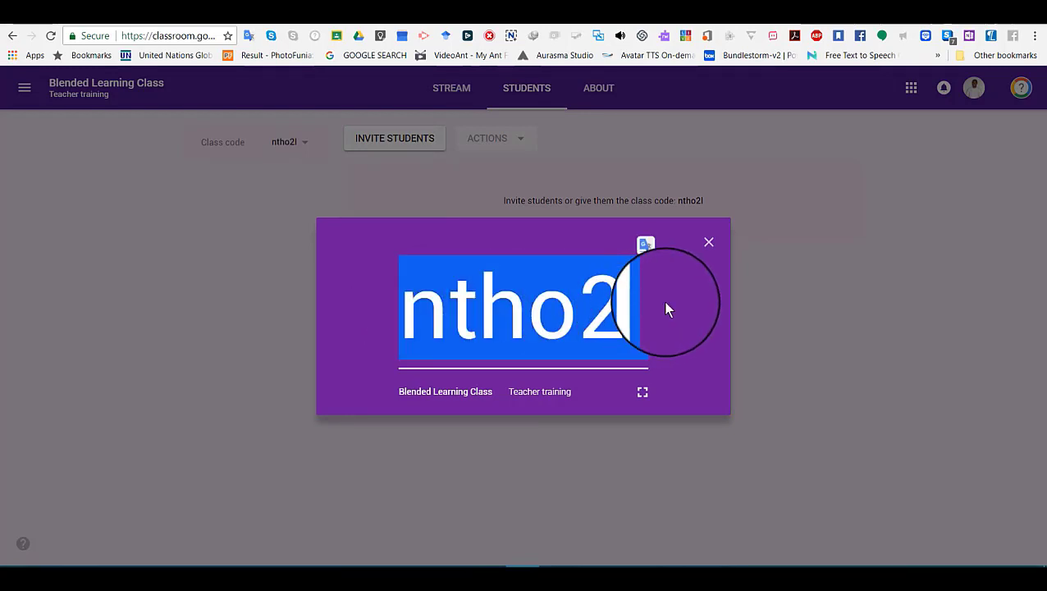
pyautogui.click(709, 244)
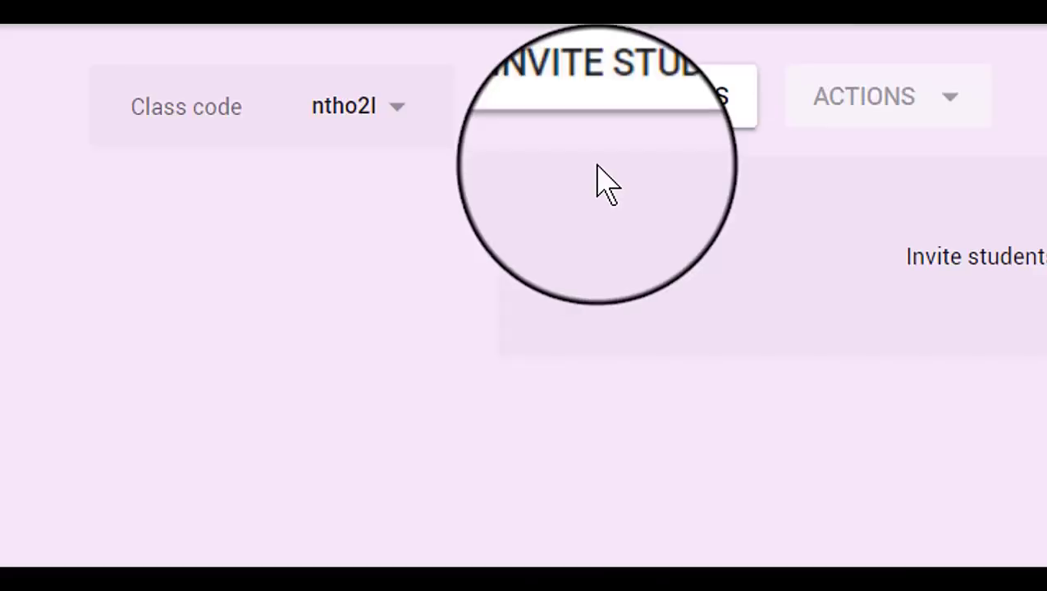
pyautogui.click(378, 128)
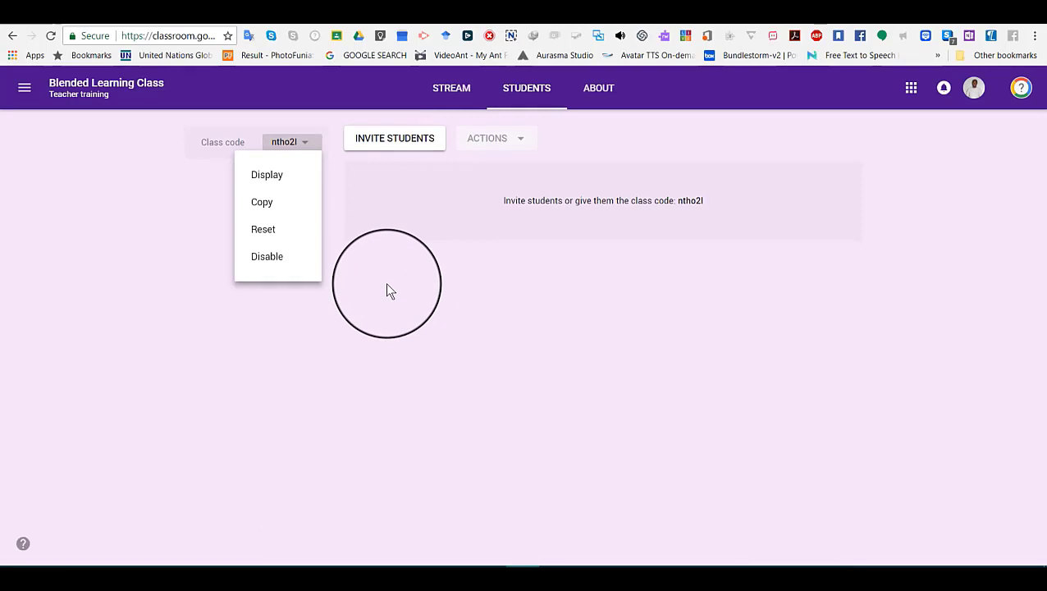
pyautogui.click(390, 291)
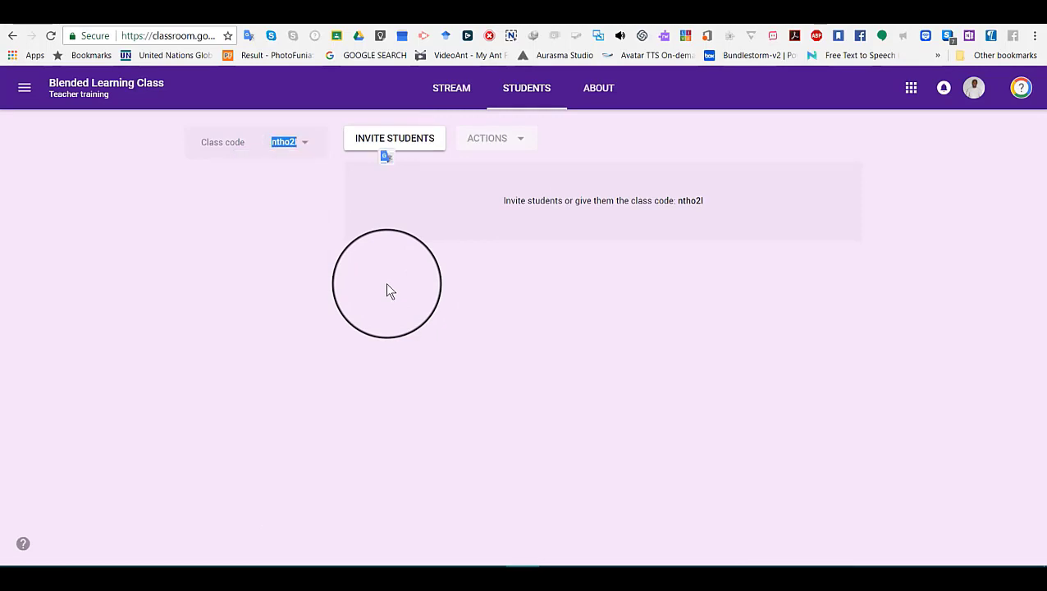
# View the form for inviting students by name or email address and close it without inviting anyone.
pyautogui.click(386, 150)
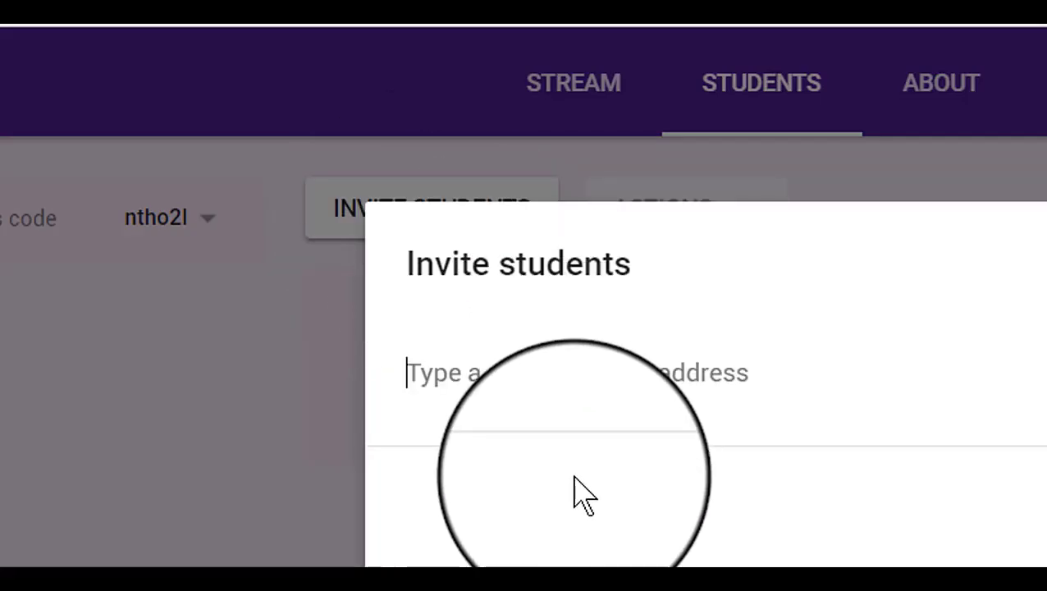
pyautogui.click(542, 392)
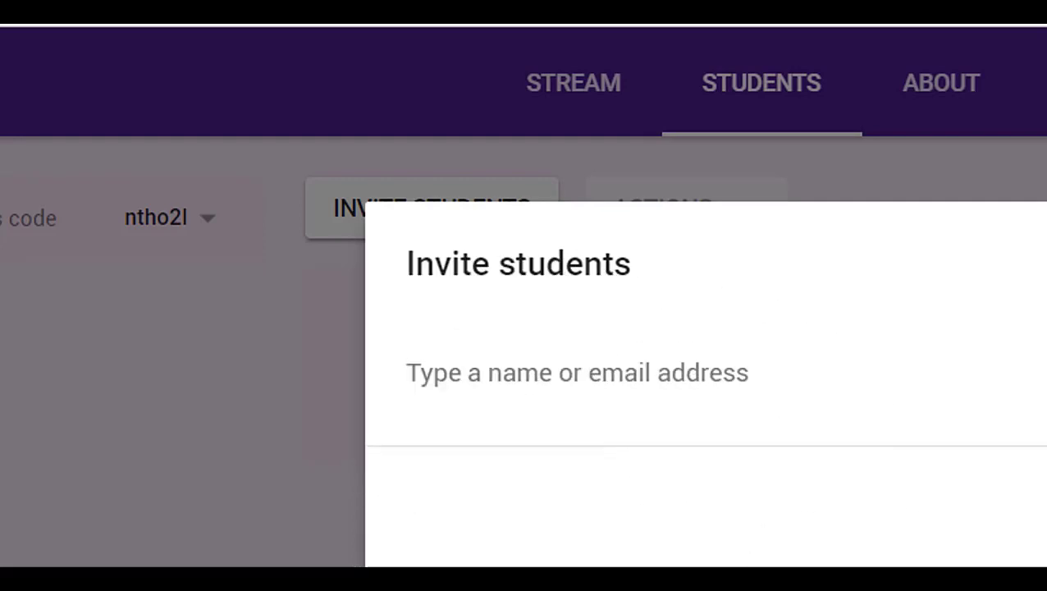
pyautogui.click(698, 589)
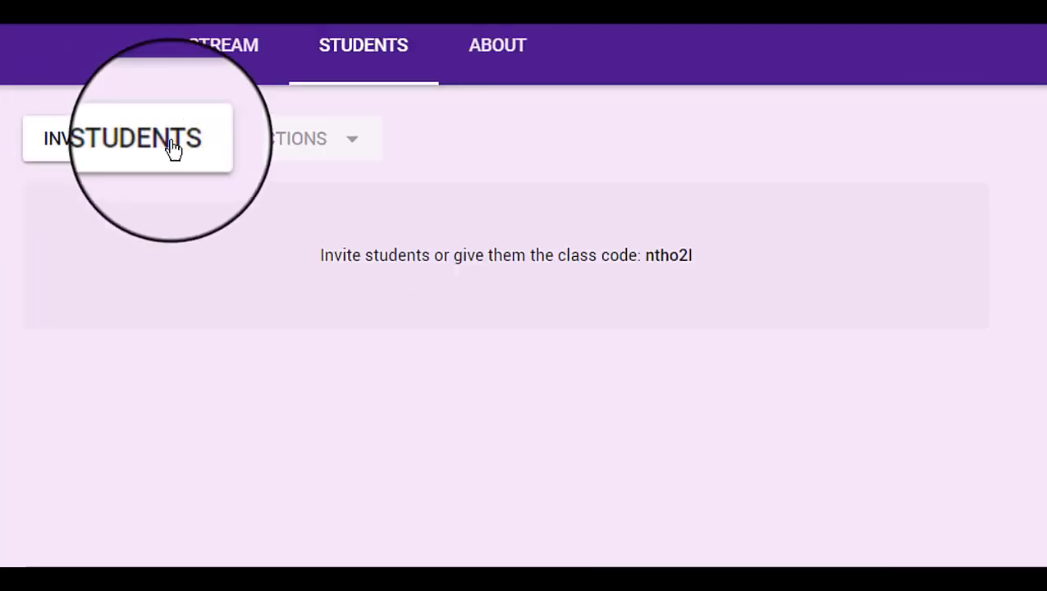
# Start a class material on the About page and view the recent, My Google Drive and starred sources for attaching files.
pyautogui.click(499, 59)
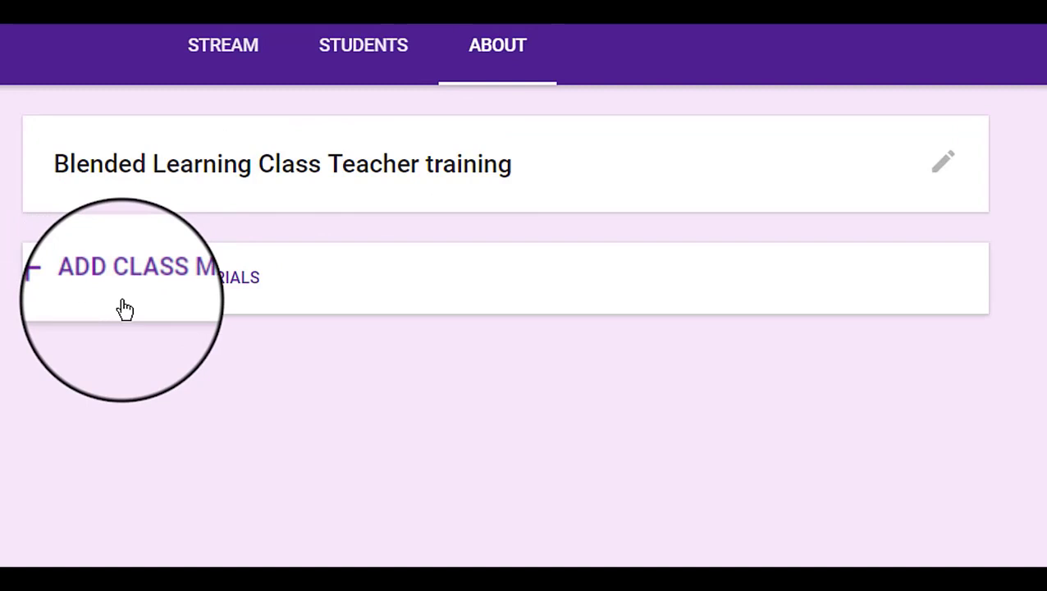
pyautogui.click(64, 283)
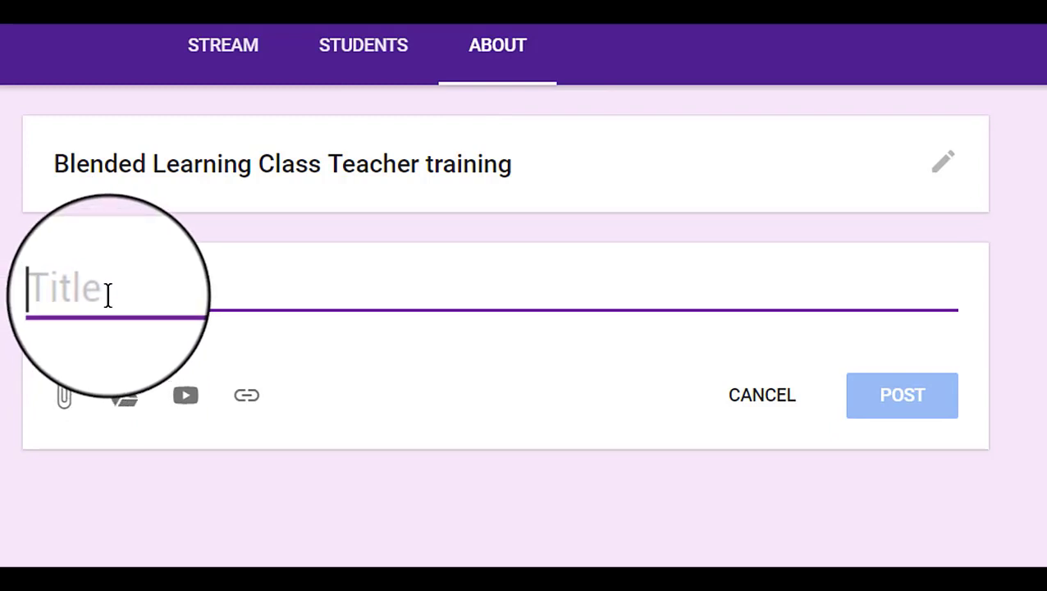
pyautogui.click(68, 396)
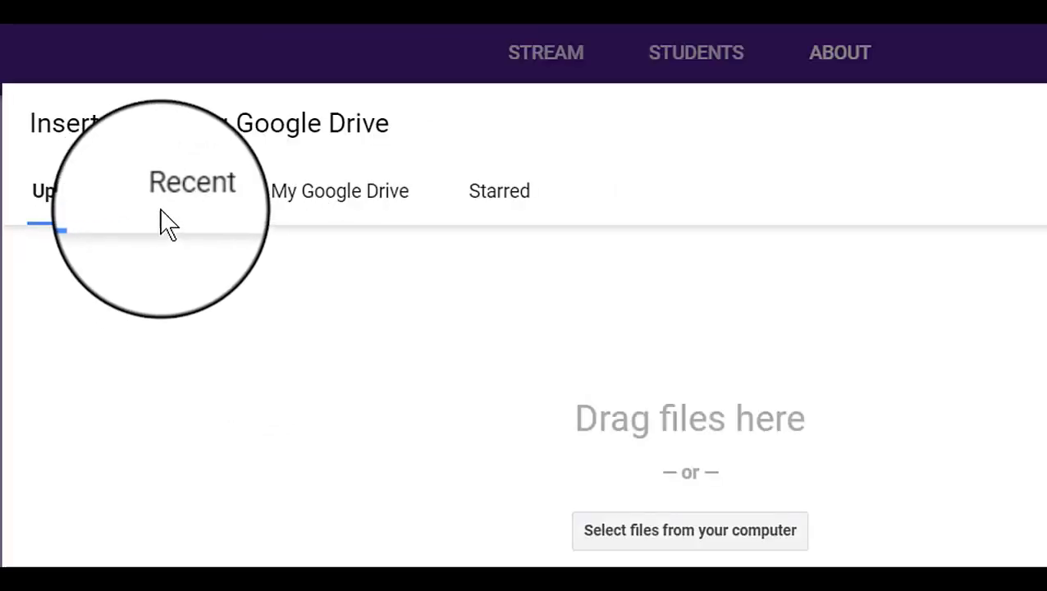
pyautogui.click(181, 214)
pyautogui.click(283, 205)
pyautogui.click(509, 215)
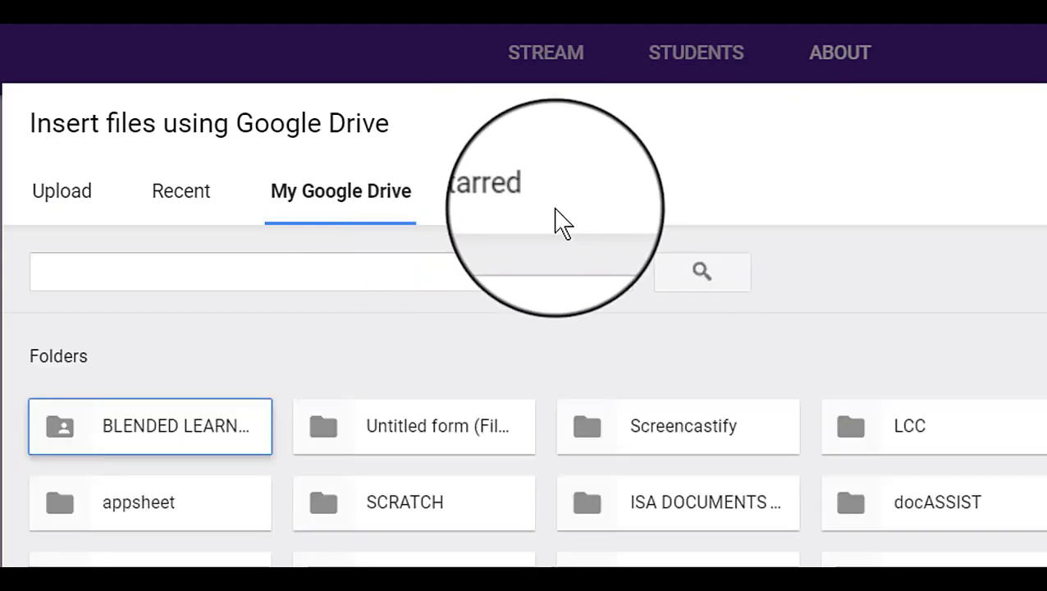
pyautogui.click(507, 206)
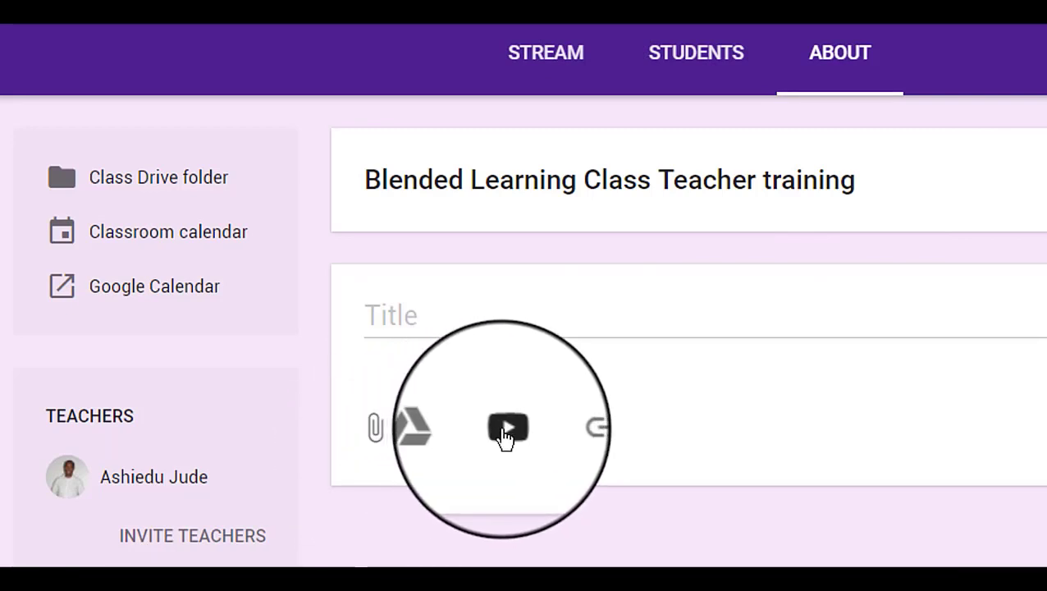
# View the link attachment form for the class material, cancel it, and return to the material's empty title.
pyautogui.click(574, 437)
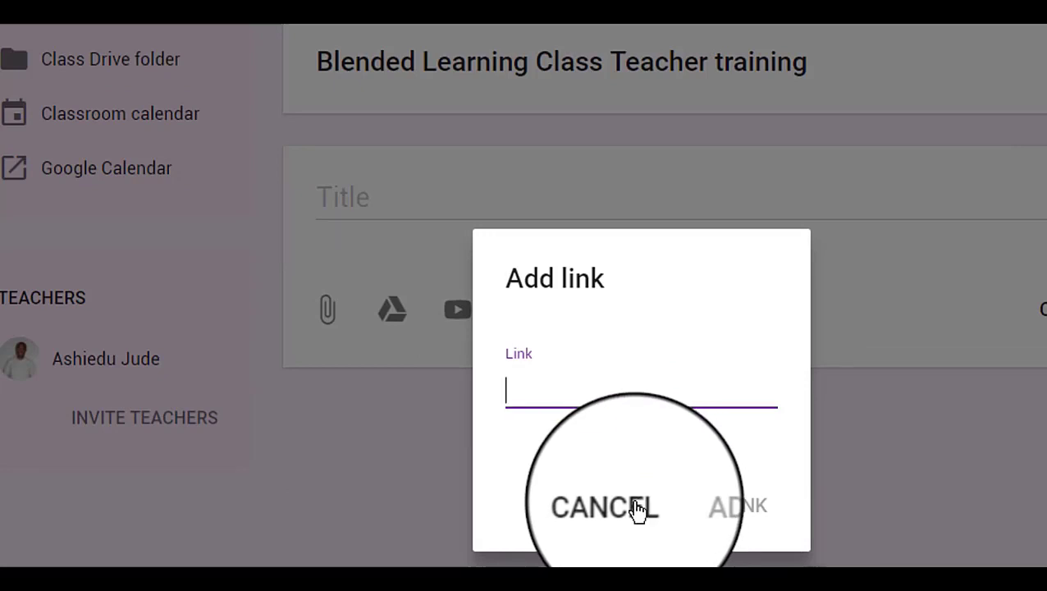
pyautogui.click(638, 509)
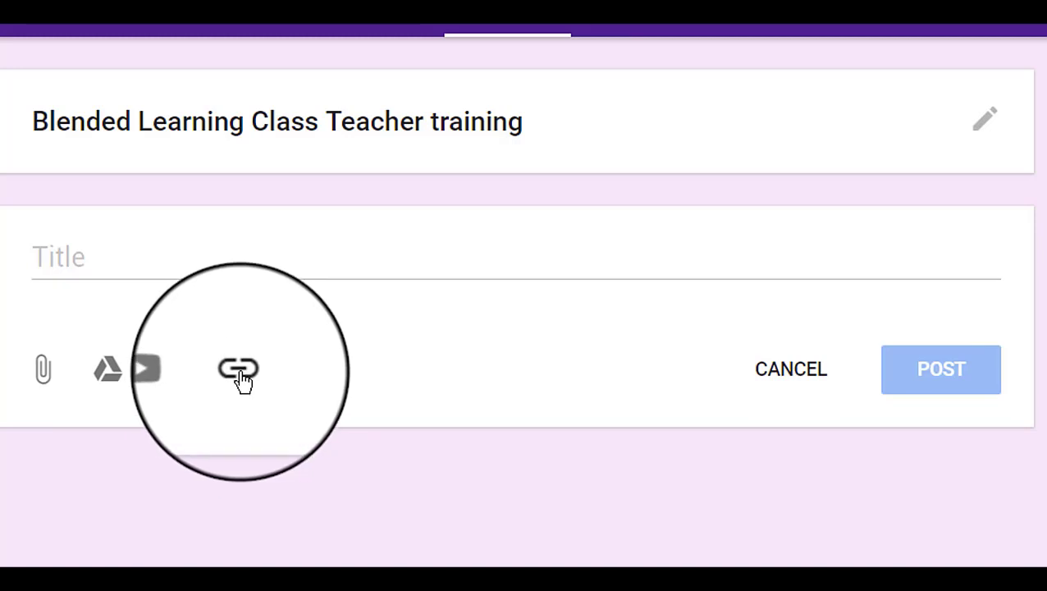
pyautogui.click(132, 263)
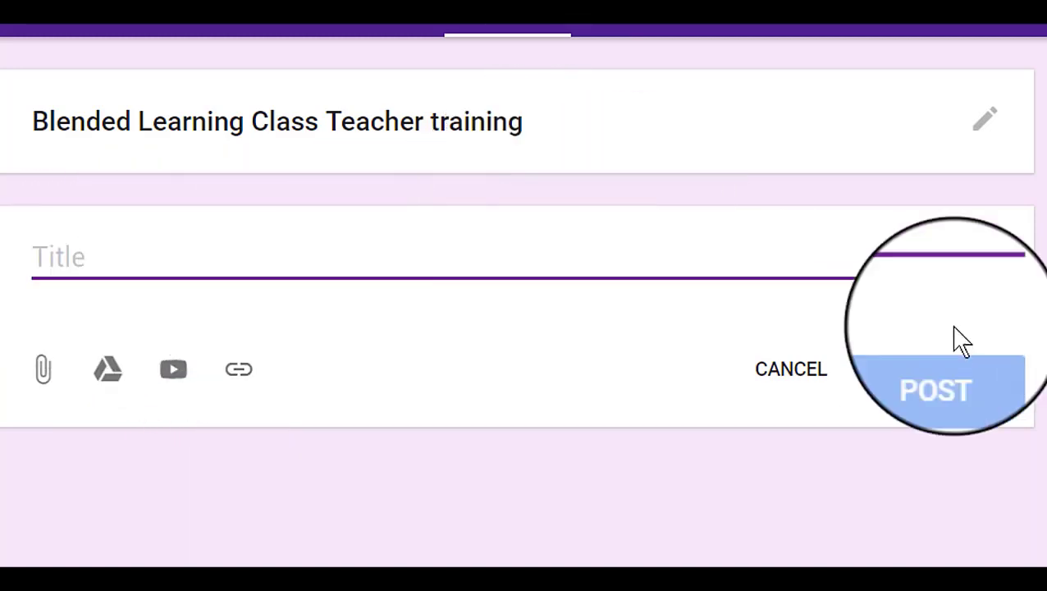
# Open the class details for editing and view the optional class description and meeting place fields.
pyautogui.click(989, 125)
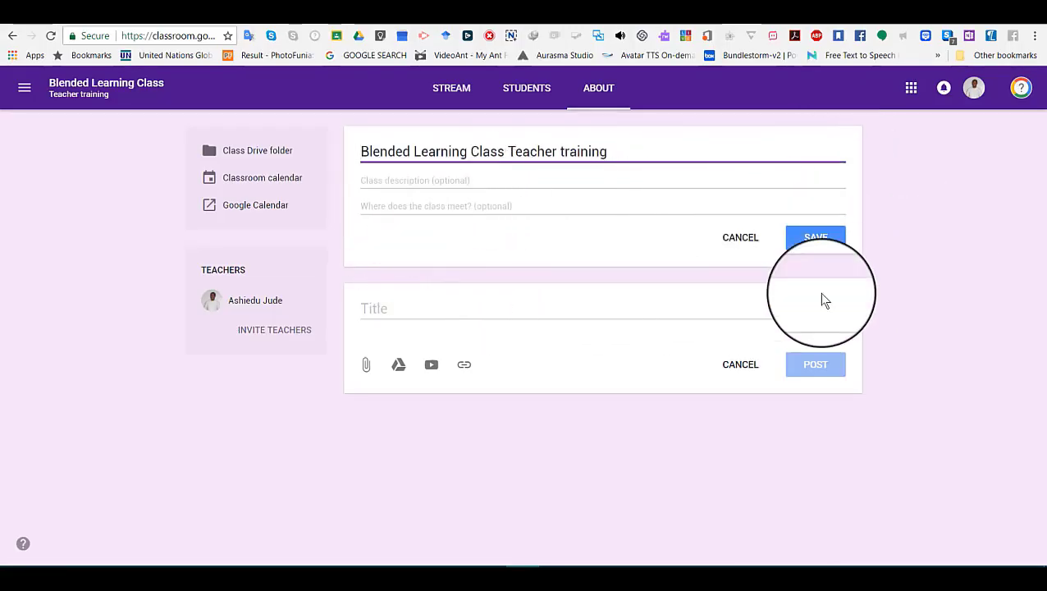
pyautogui.click(428, 308)
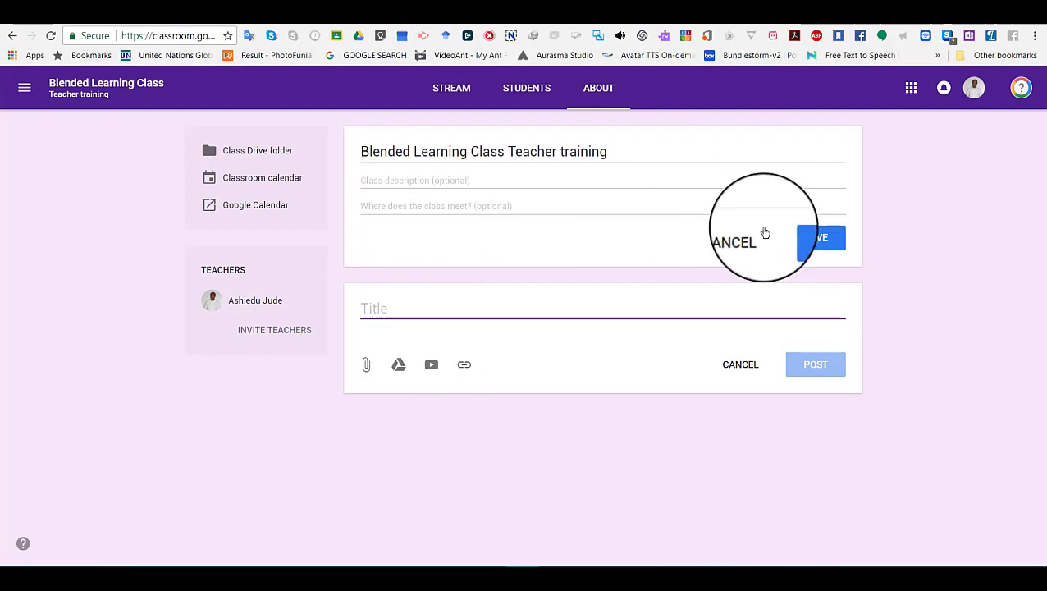
pyautogui.click(367, 181)
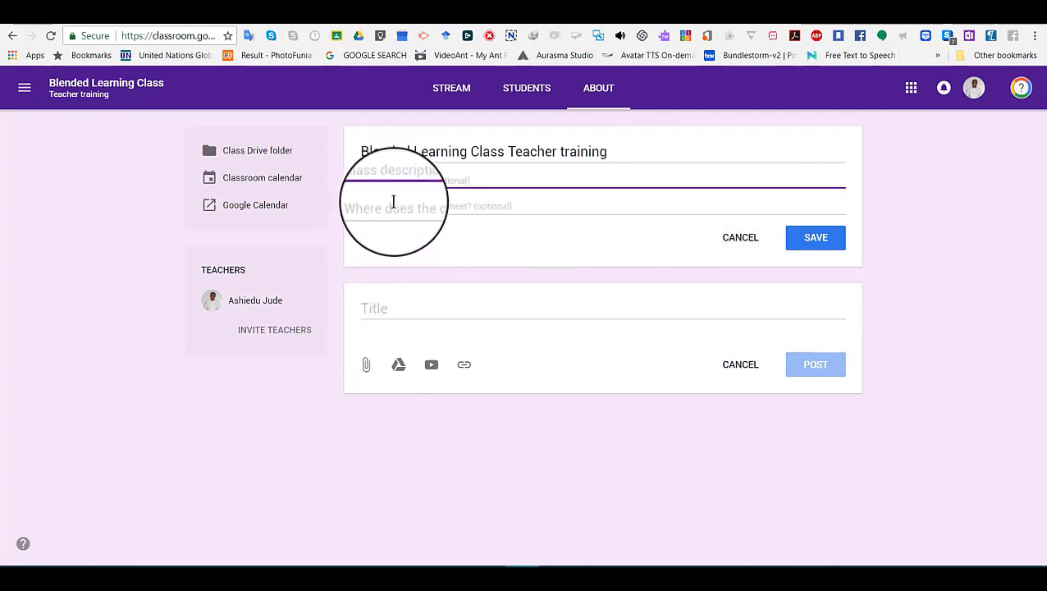
pyautogui.click(393, 211)
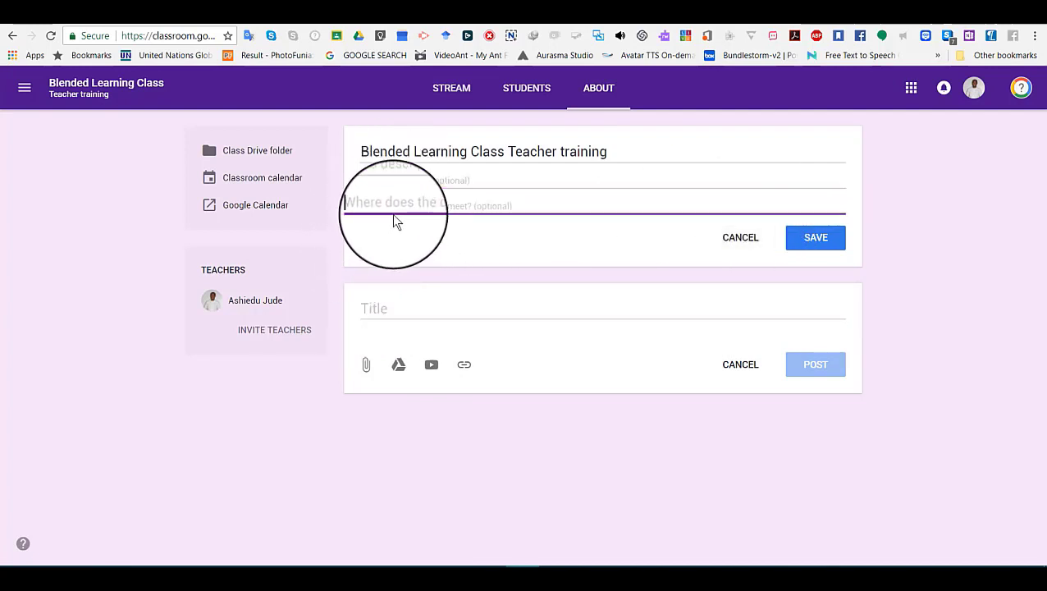
# View the form for inviting teachers to the class and cancel it without inviting anyone.
pyautogui.click(271, 344)
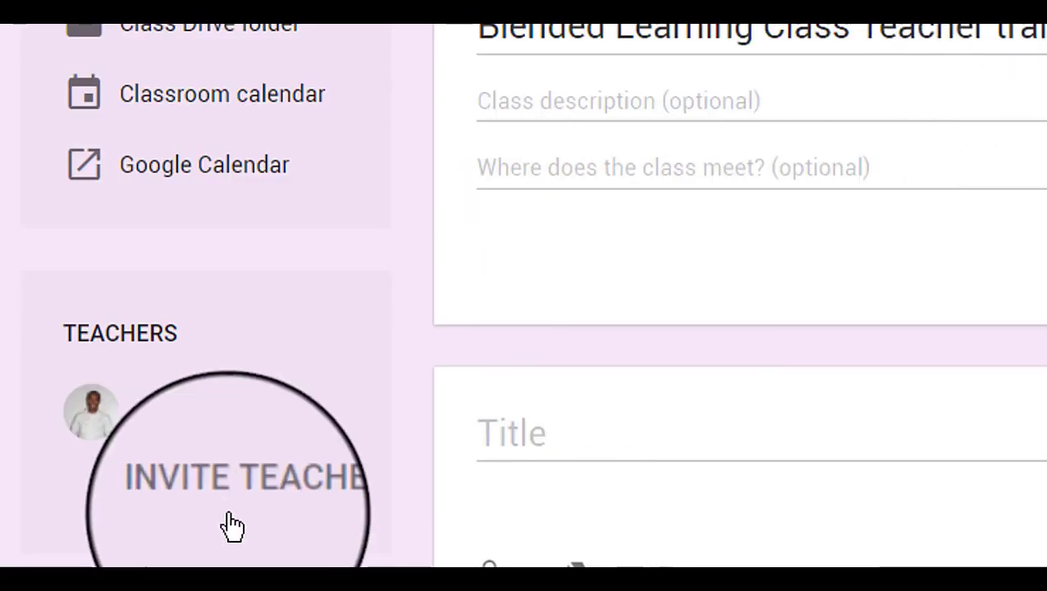
pyautogui.click(251, 502)
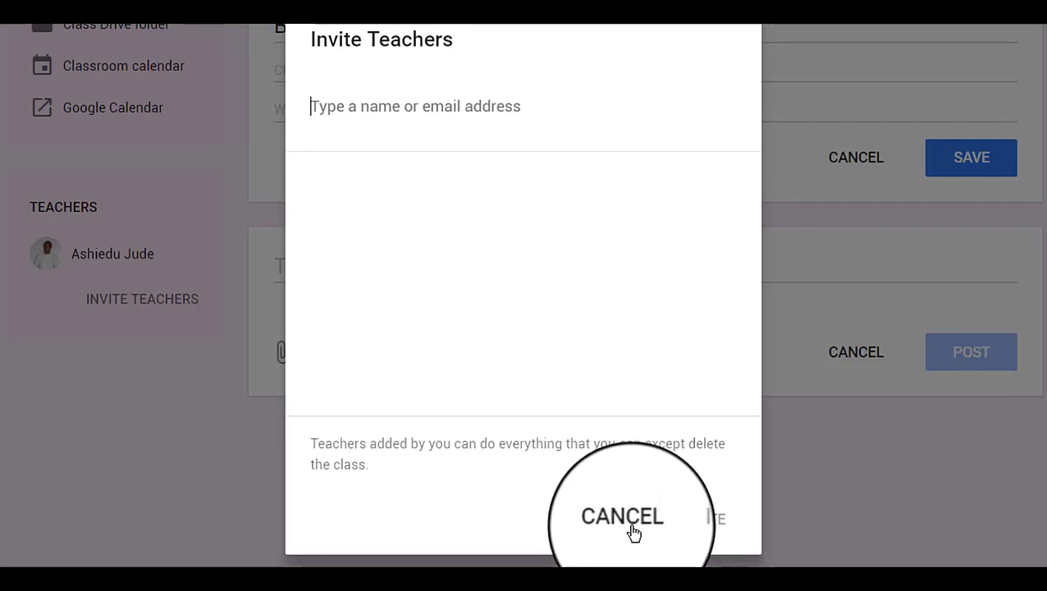
pyautogui.click(633, 532)
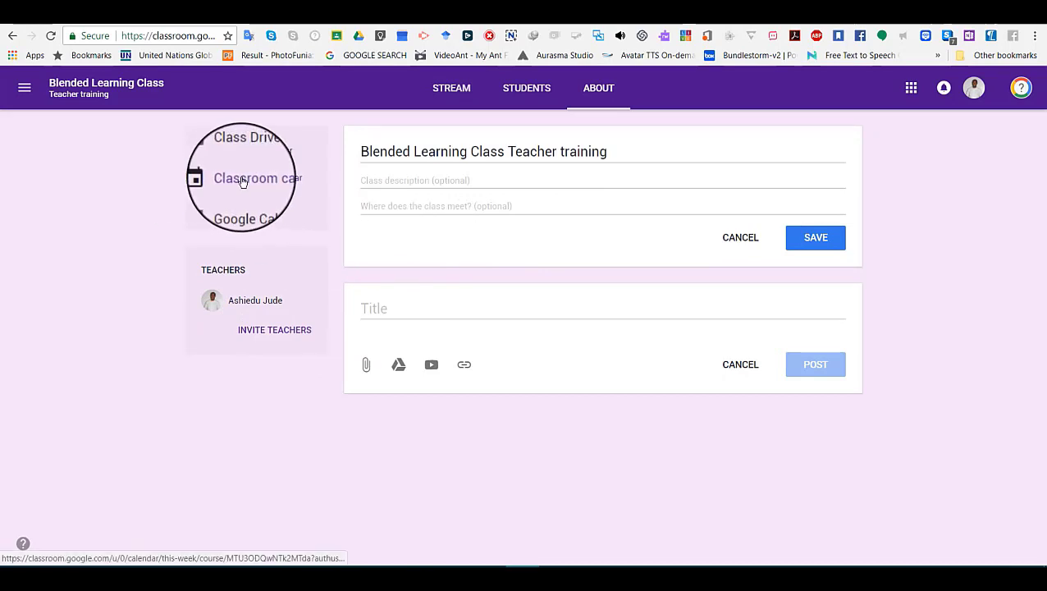
# Return to the class stream and look through the posted assignment and the announcement with its video.
pyautogui.click(452, 98)
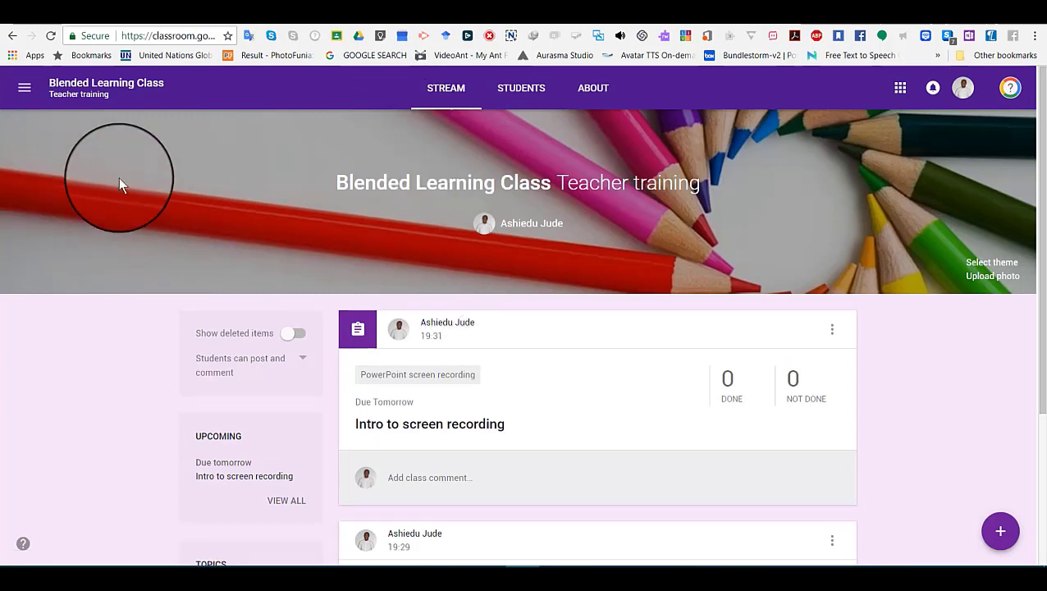
pyautogui.scroll(-3, 574, 246)
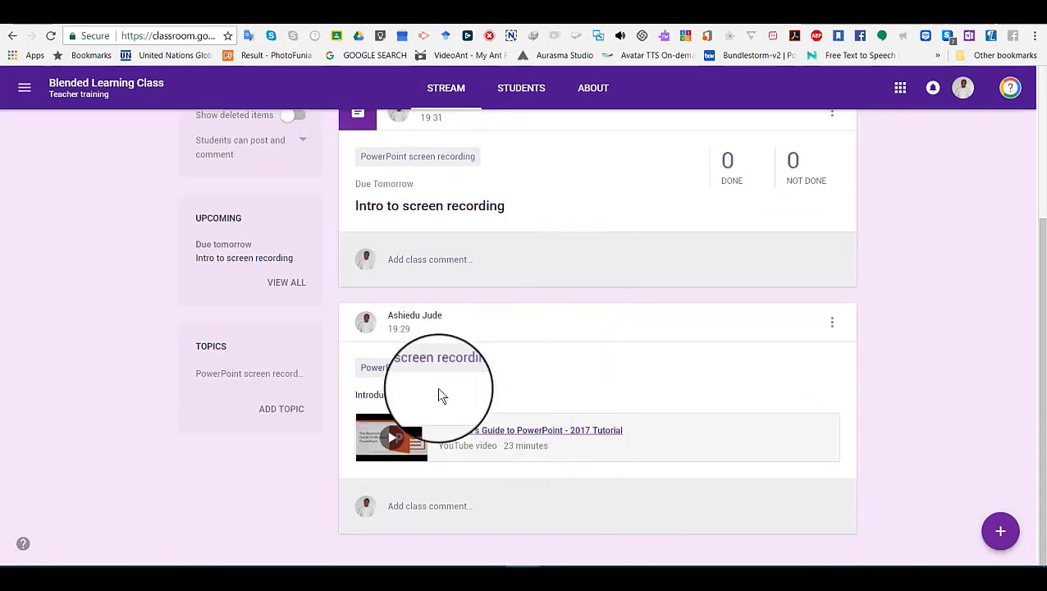